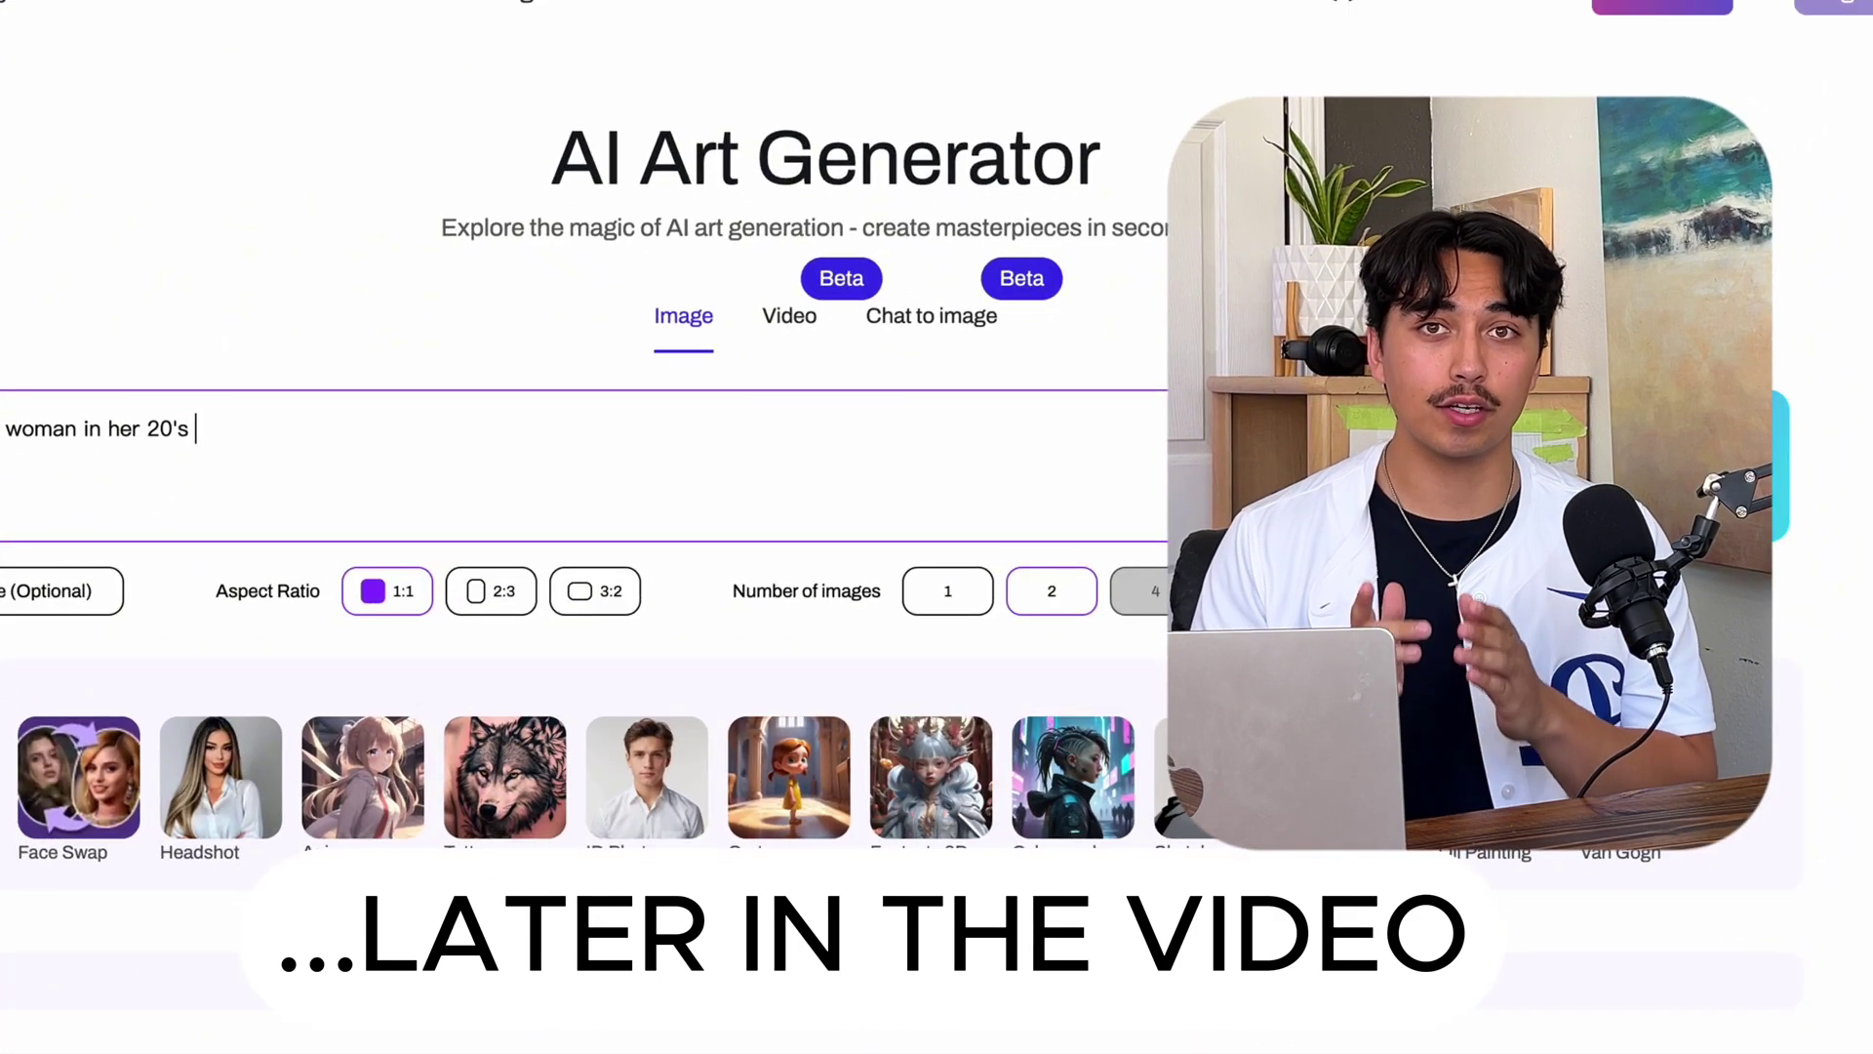
# Finish the AI art prompt so it describes a woman in her 20's with lipstick on, and submit it.
pyautogui.write('pstick on')
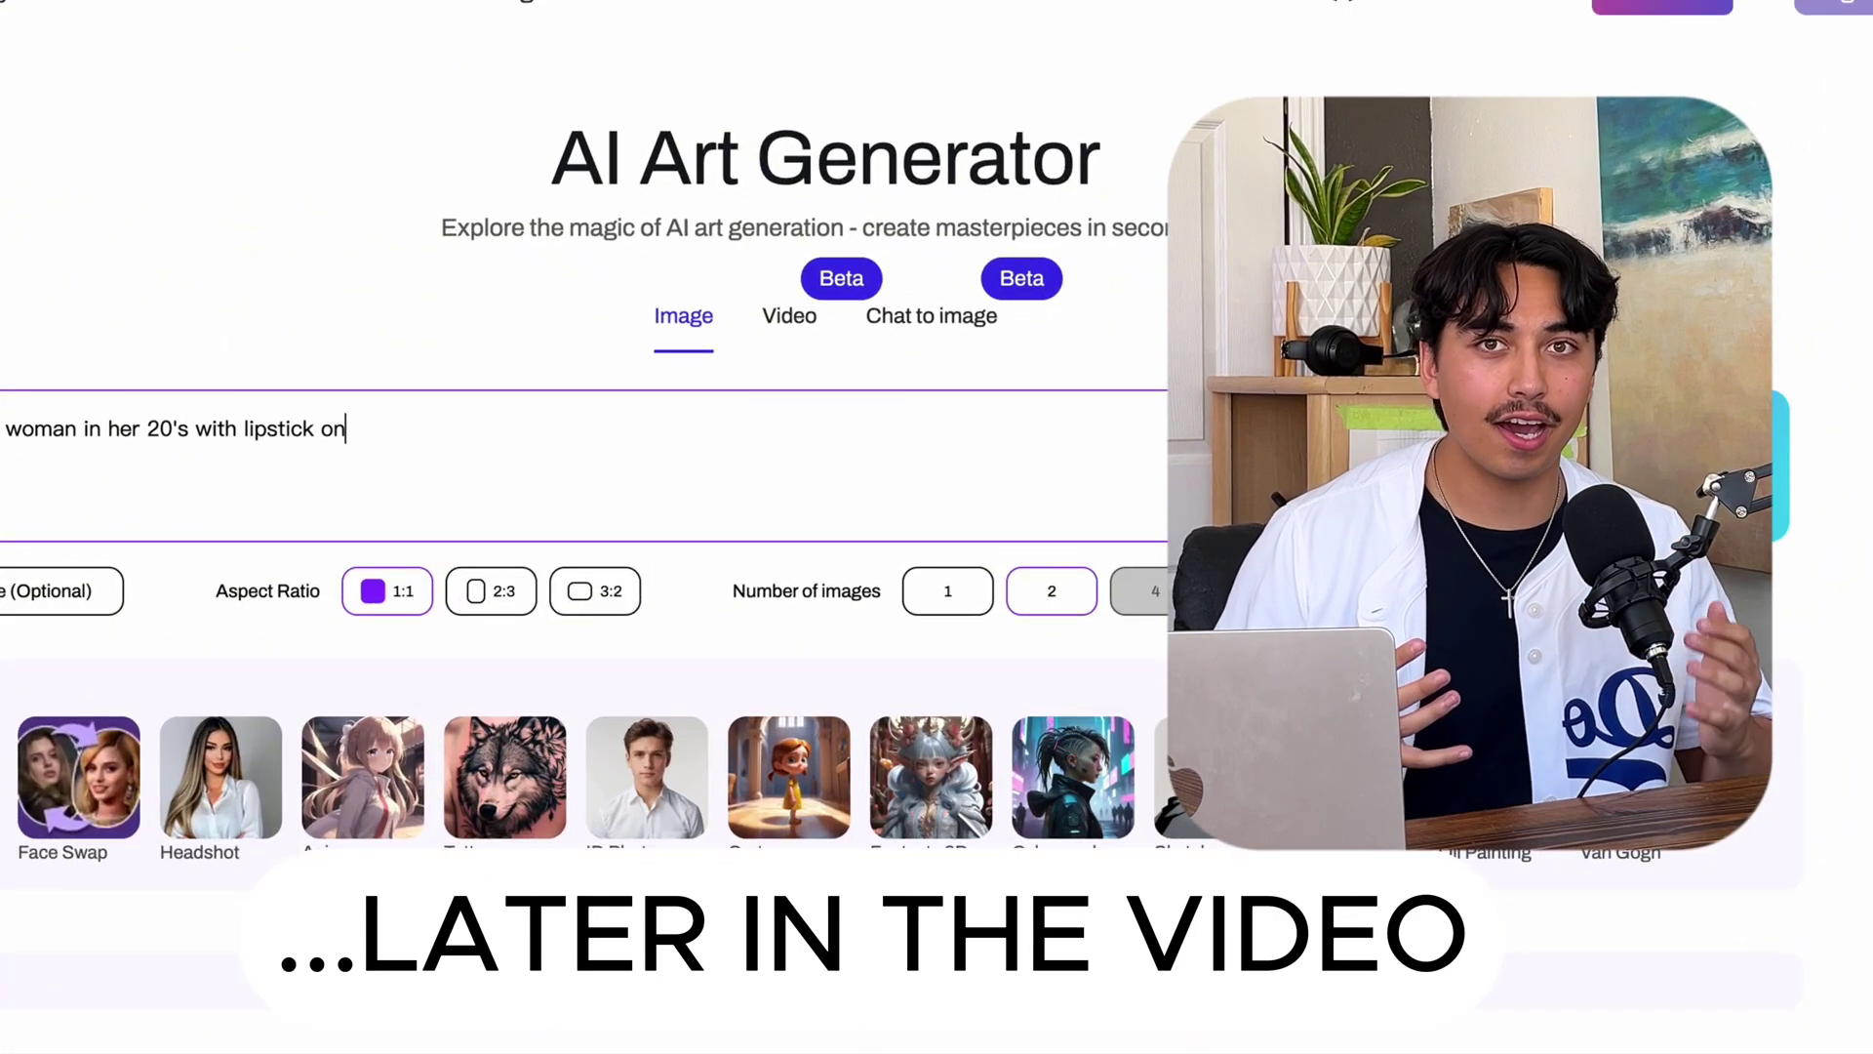
pyautogui.press('Return')
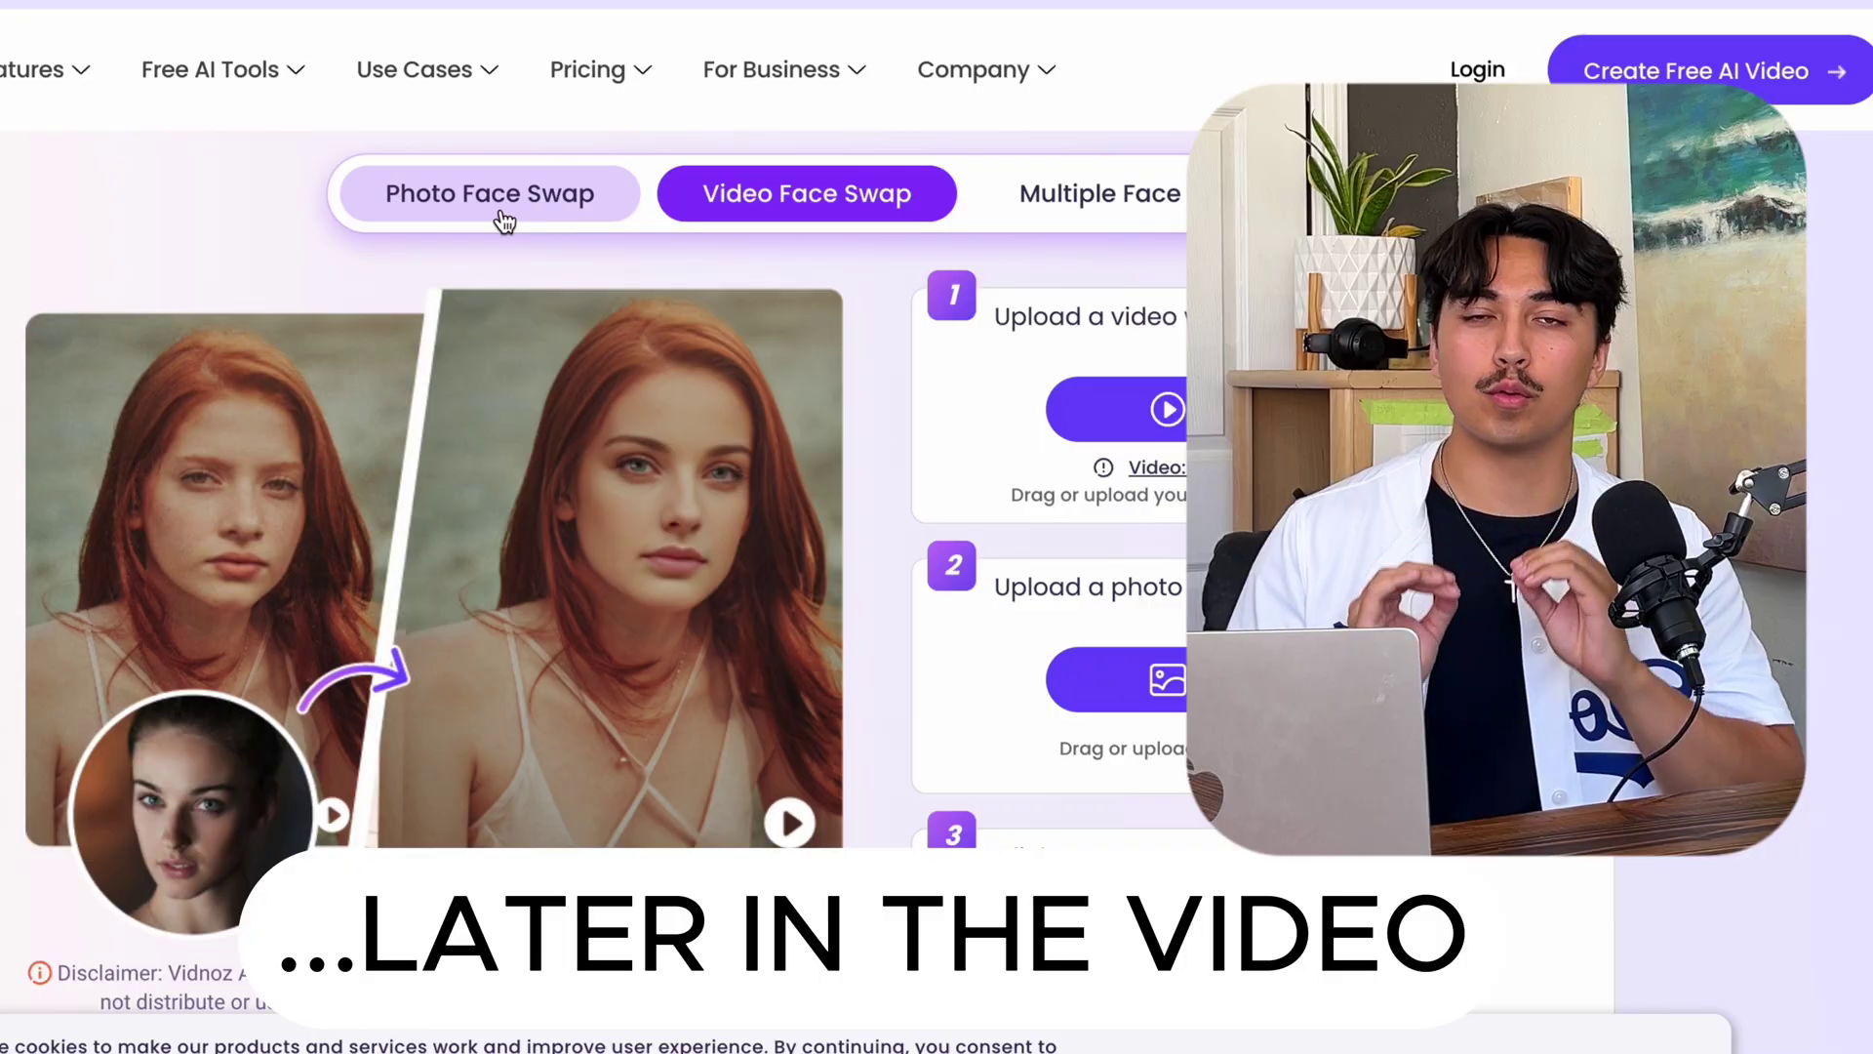
# Run a Vidnoz Video Face Swap using the blonde woman's selfie video and the portrait with red lipstick, and play back the result.
pyautogui.click(502, 217)
pyautogui.click(848, 221)
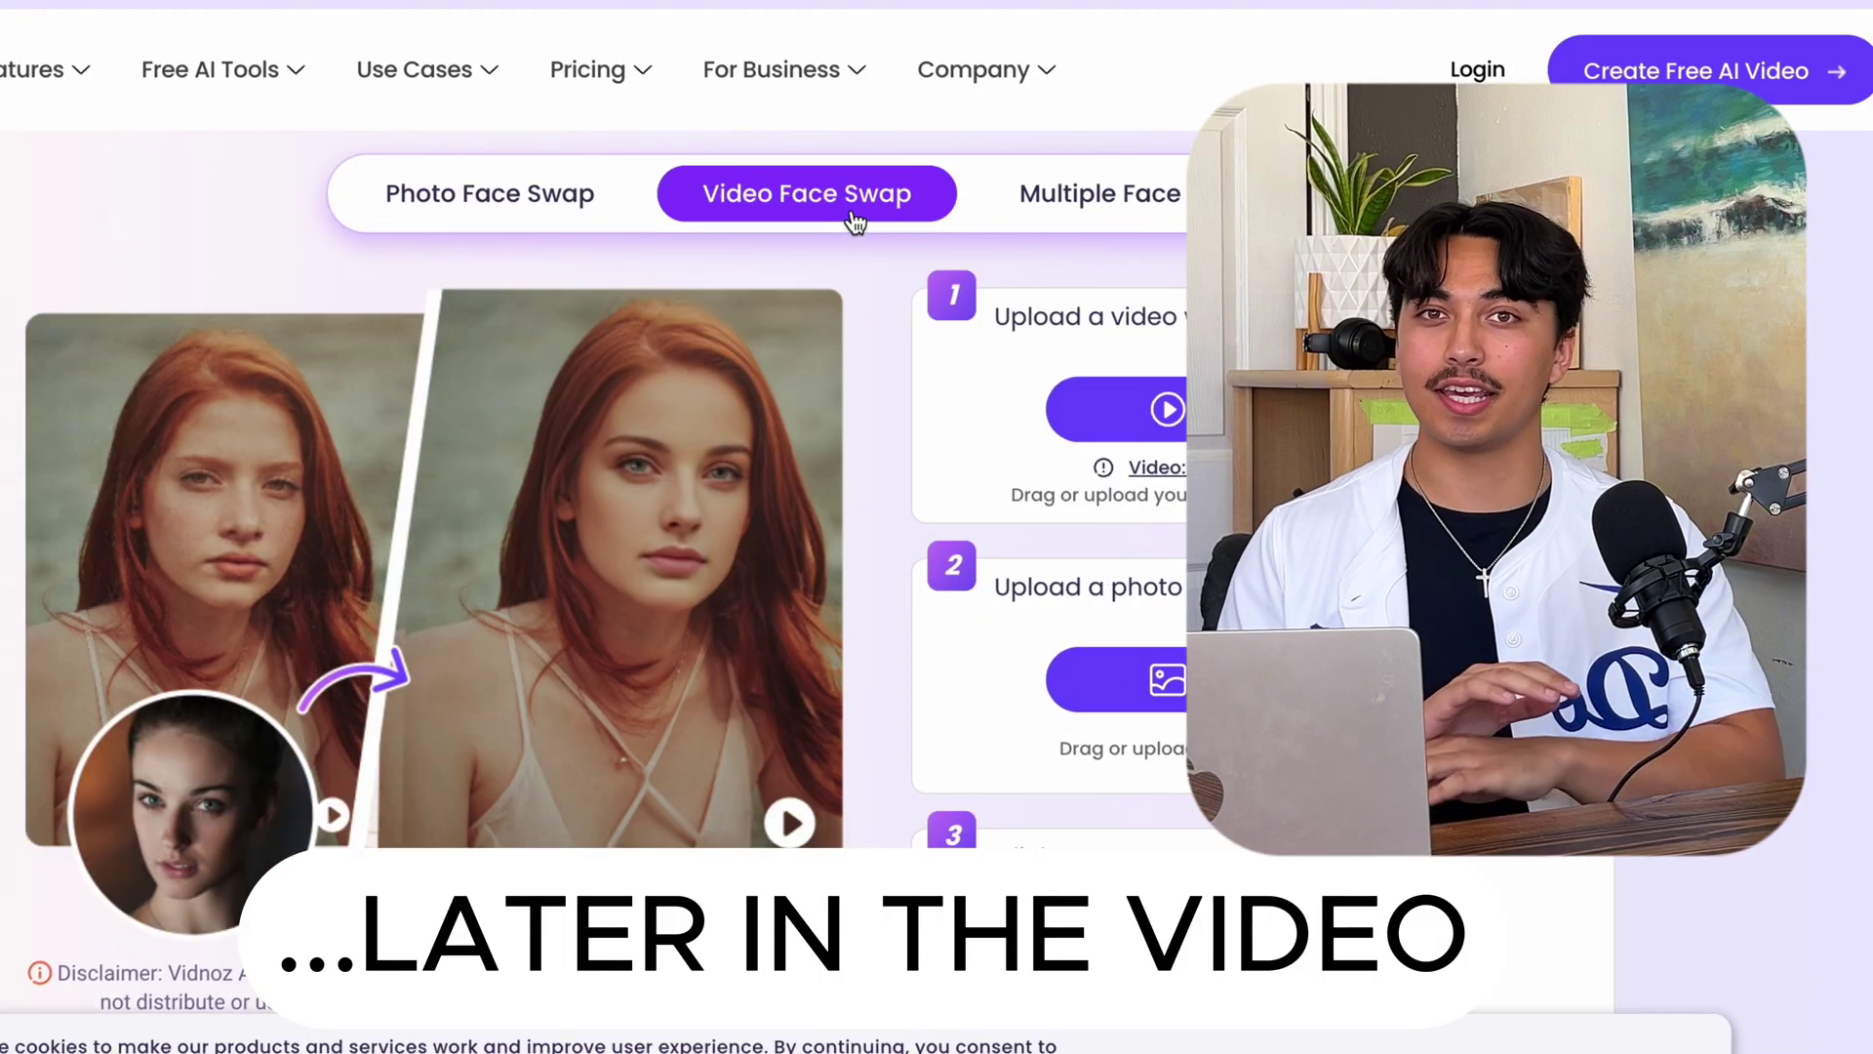
pyautogui.scroll(-1, 1029, 346)
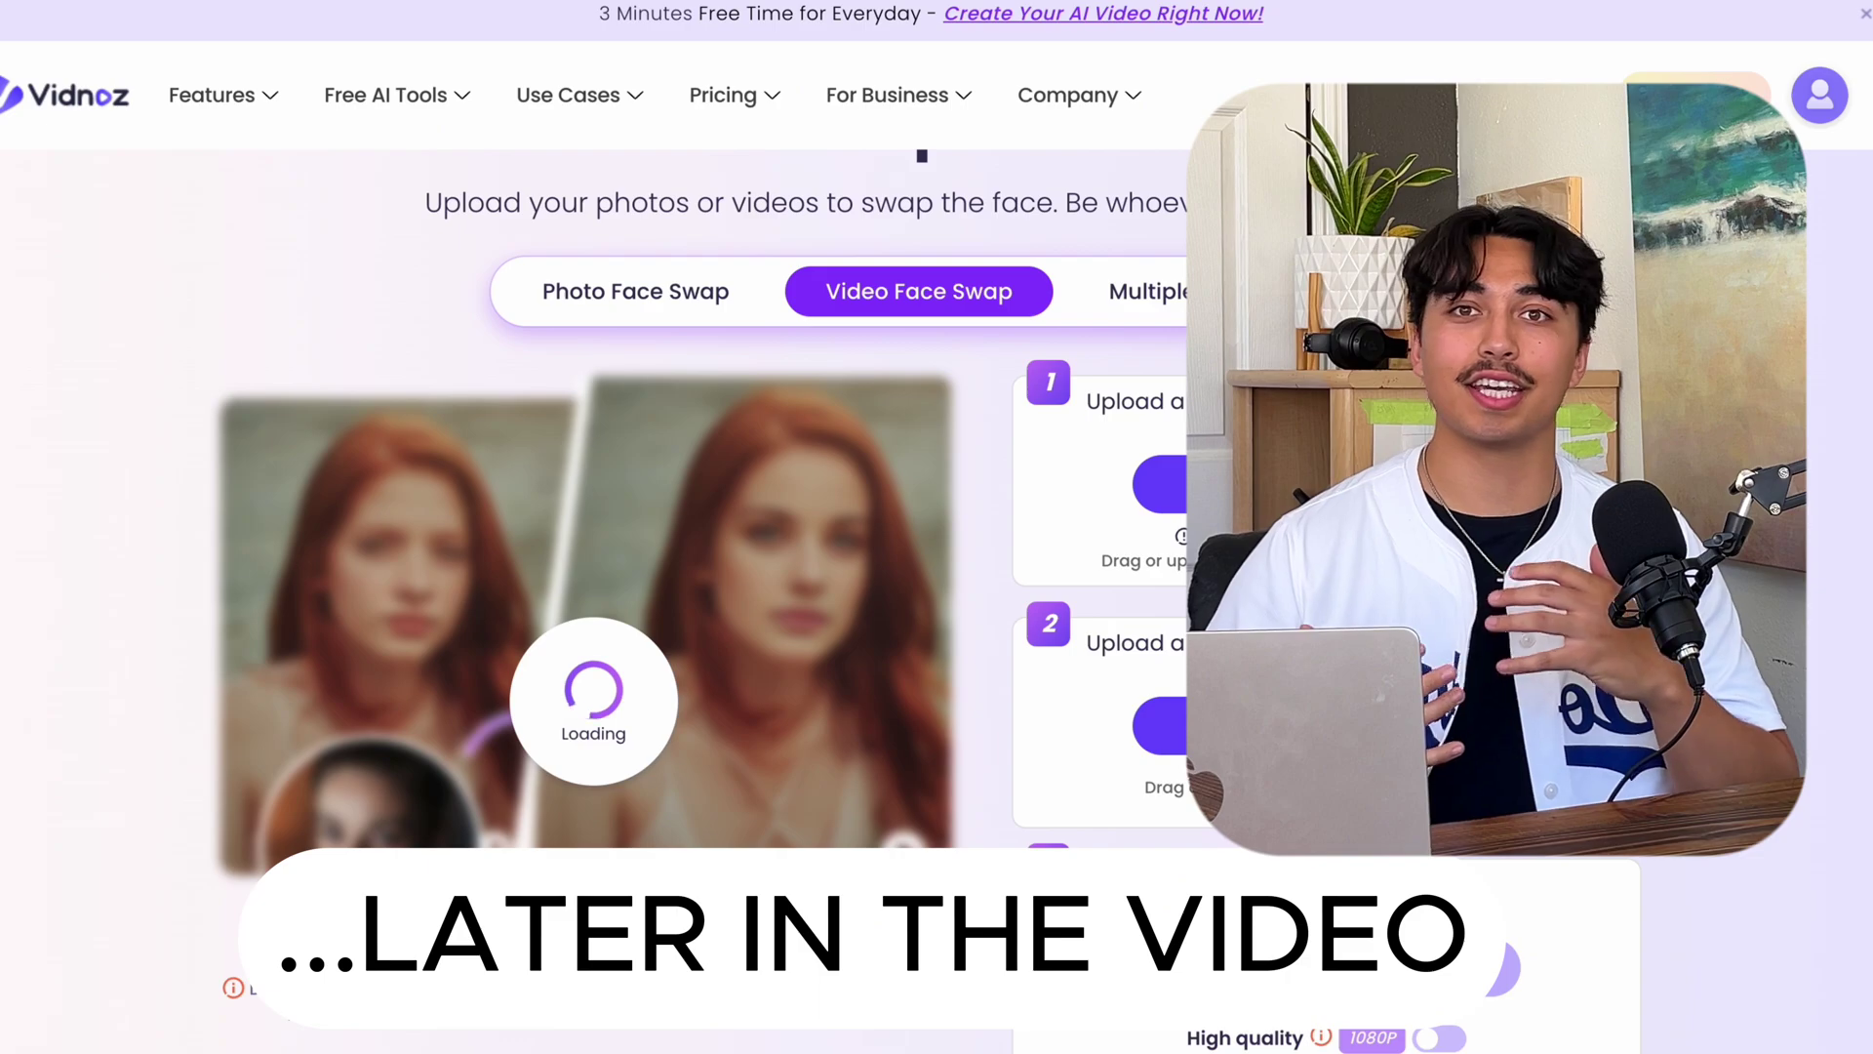
pyautogui.click(1151, 473)
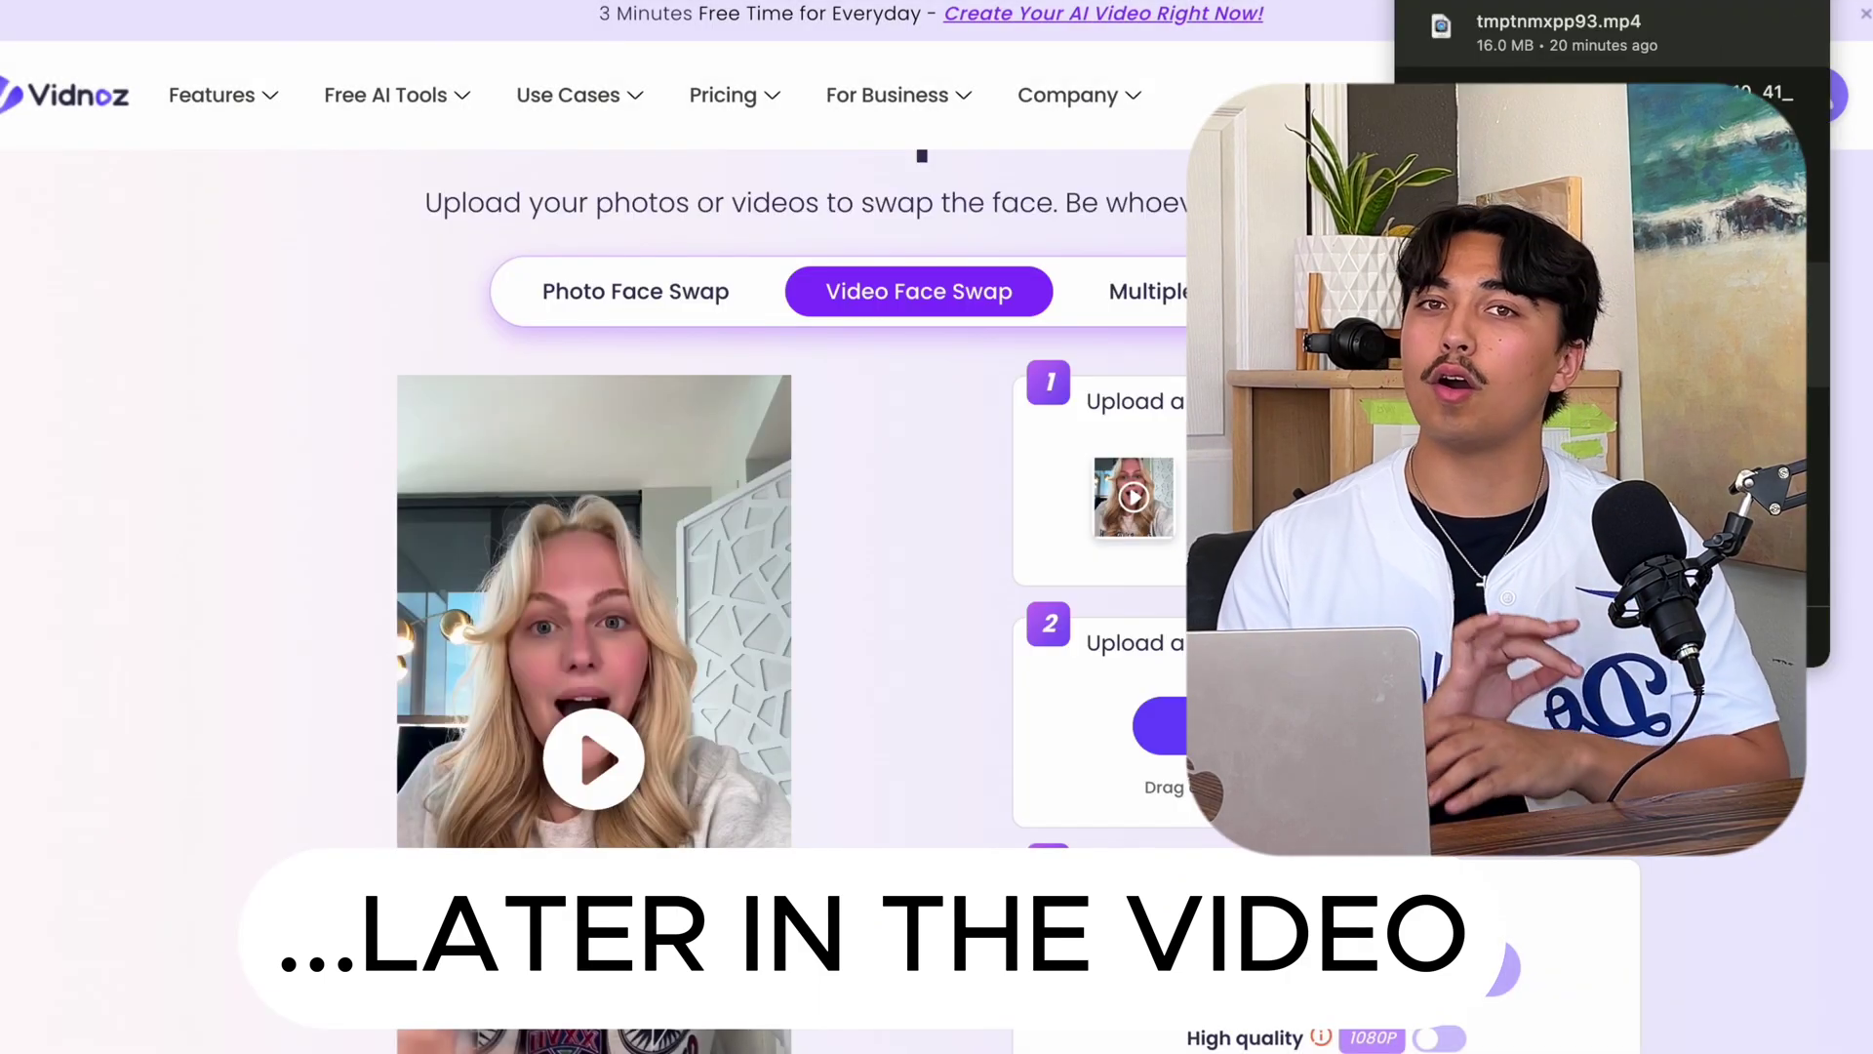
pyautogui.scroll(-2, 1612, 39)
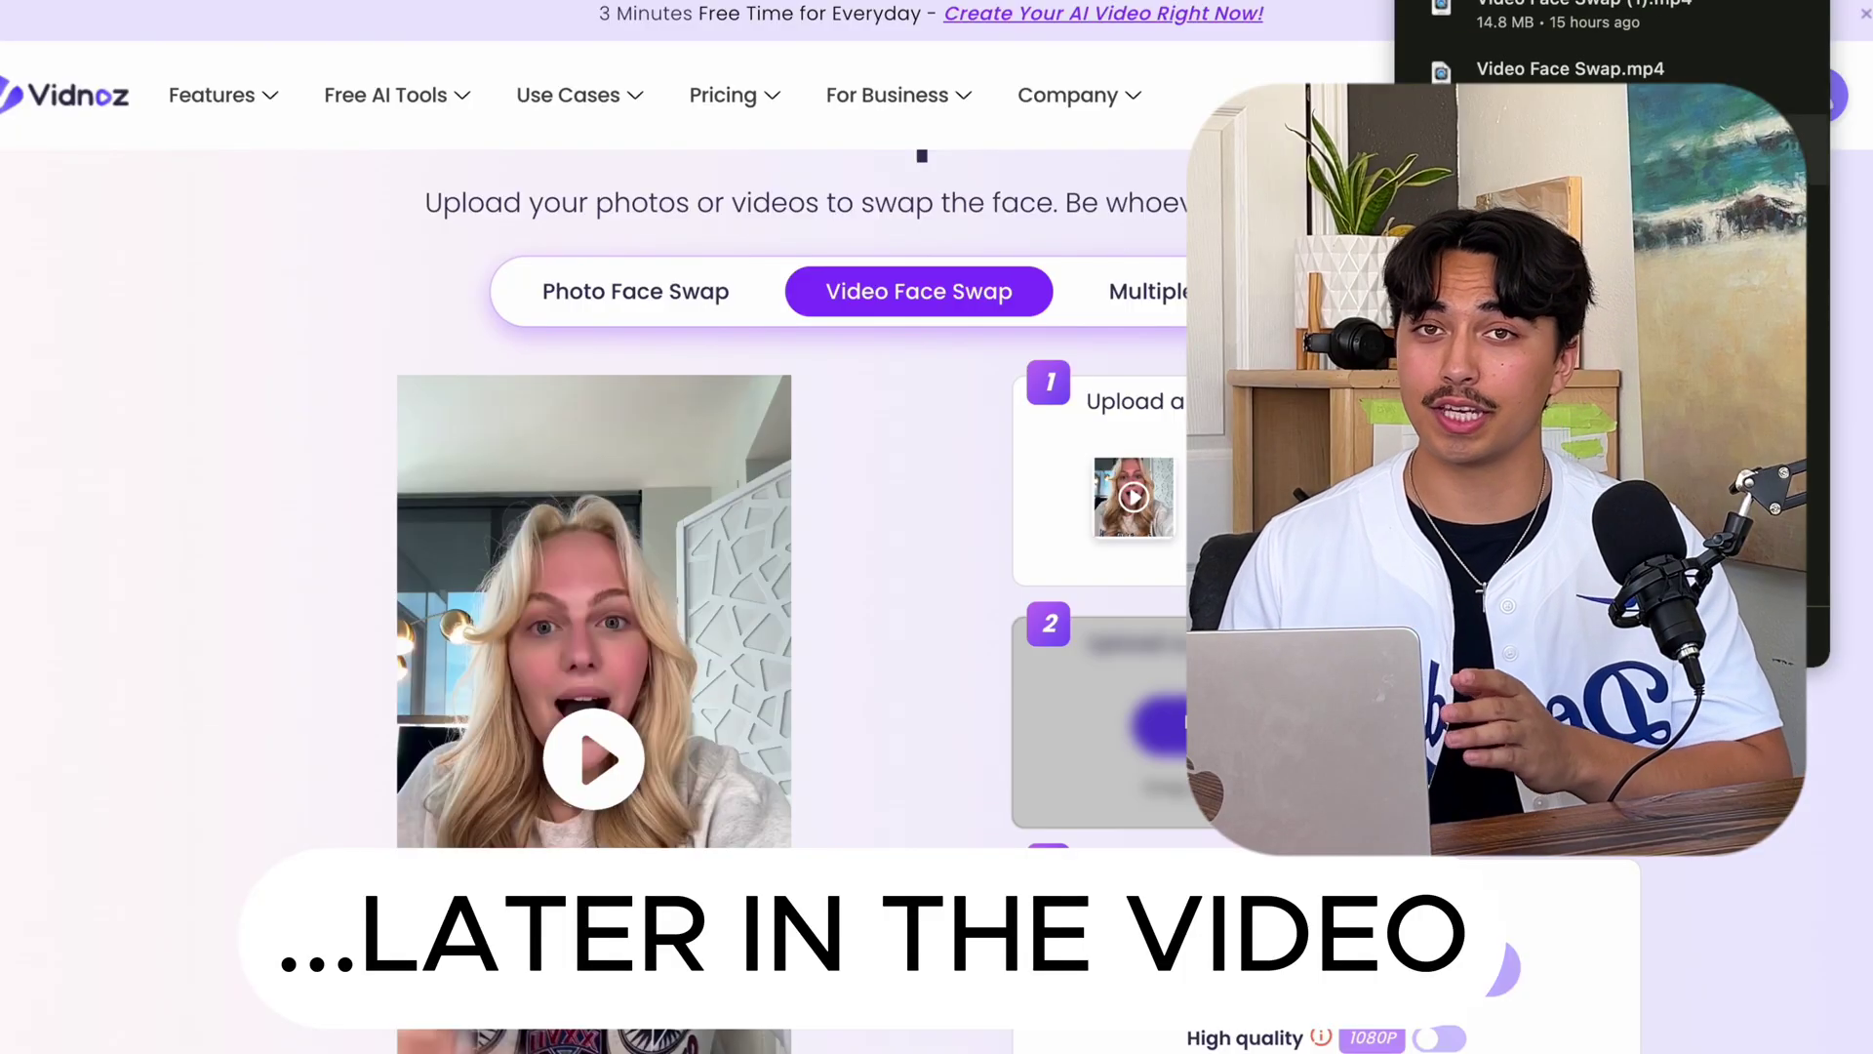
pyautogui.scroll(-2, 790, 536)
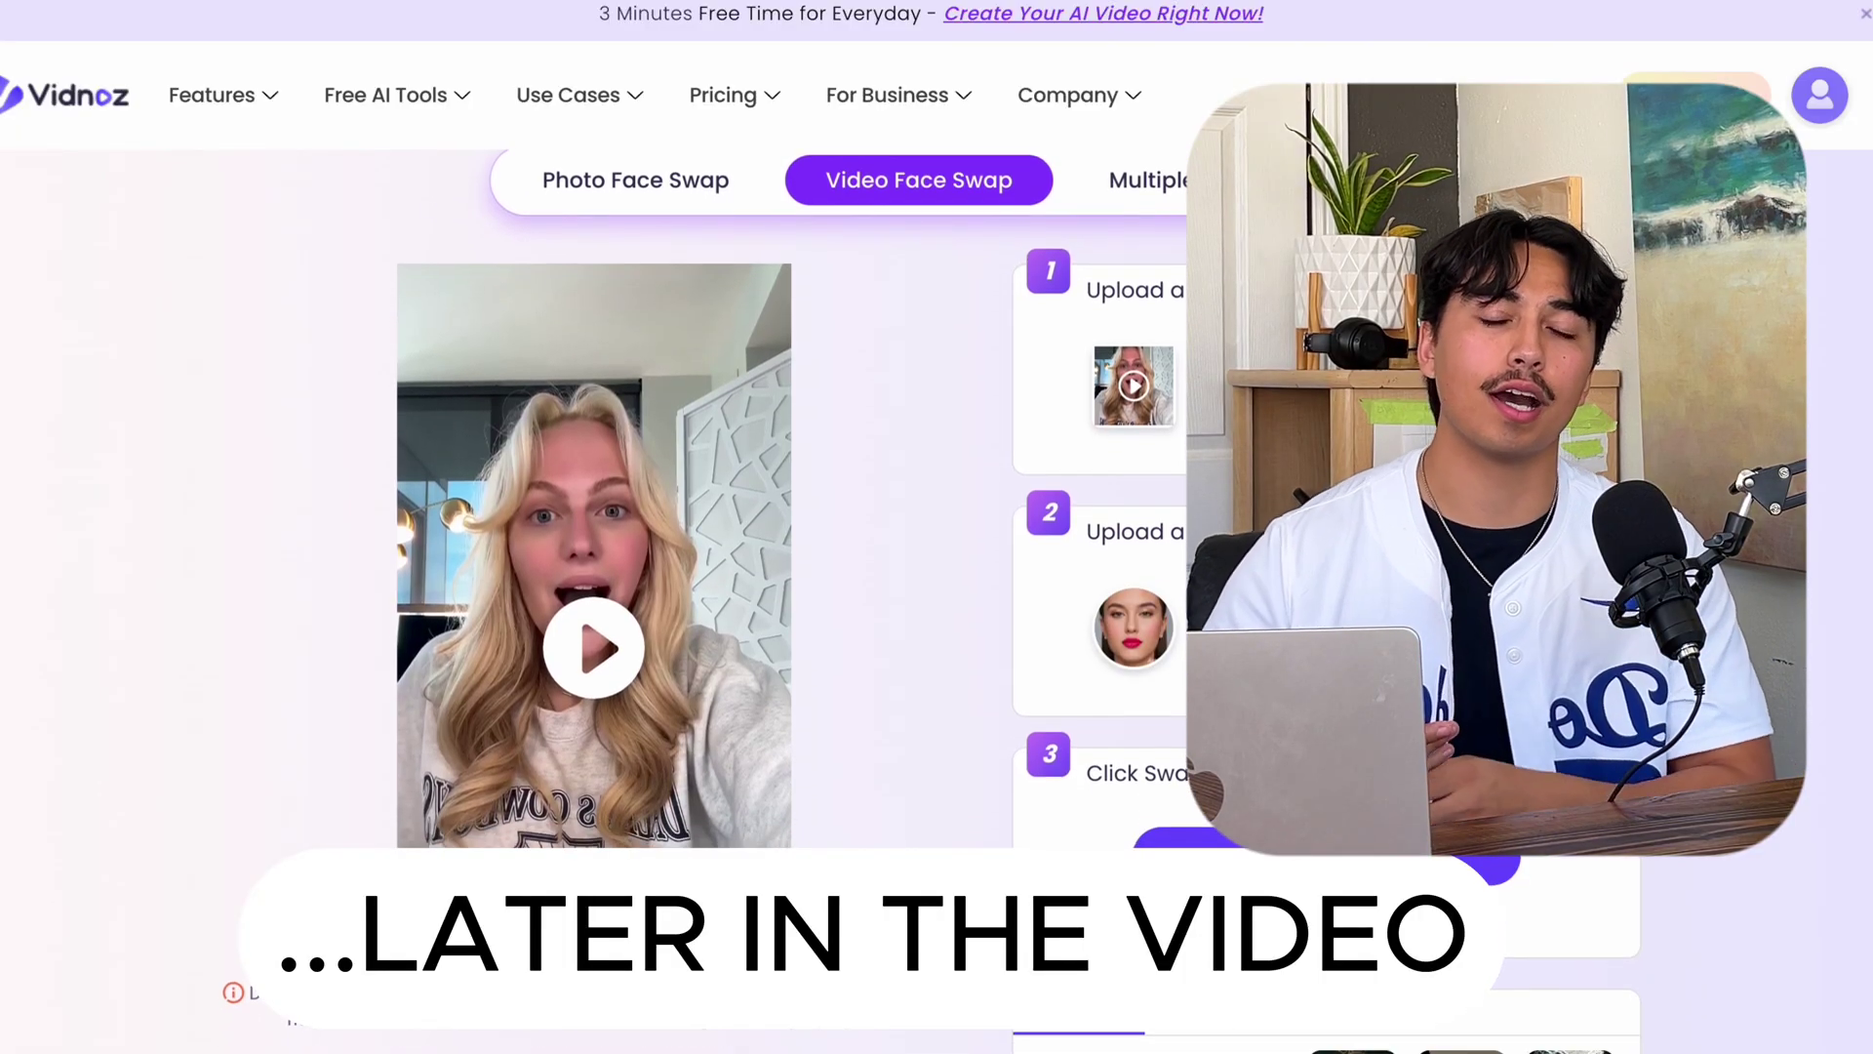
pyautogui.click(1507, 863)
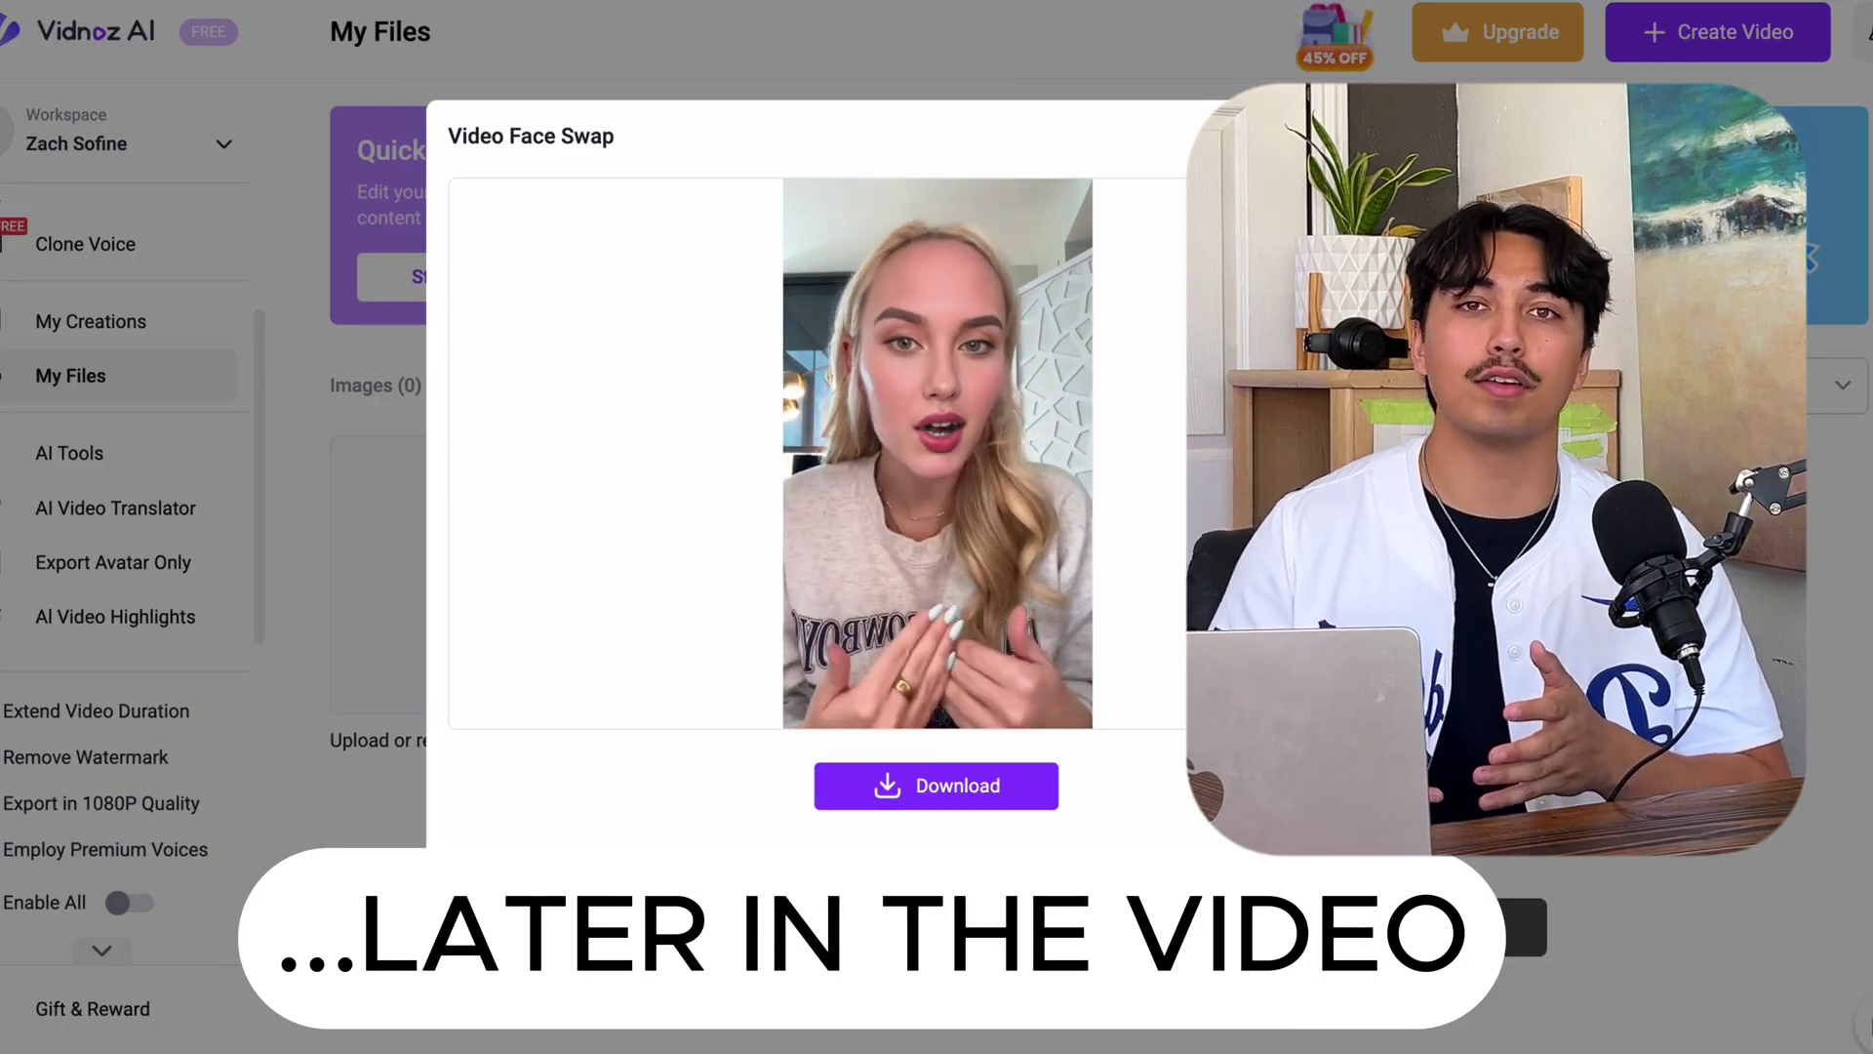
pyautogui.click(948, 458)
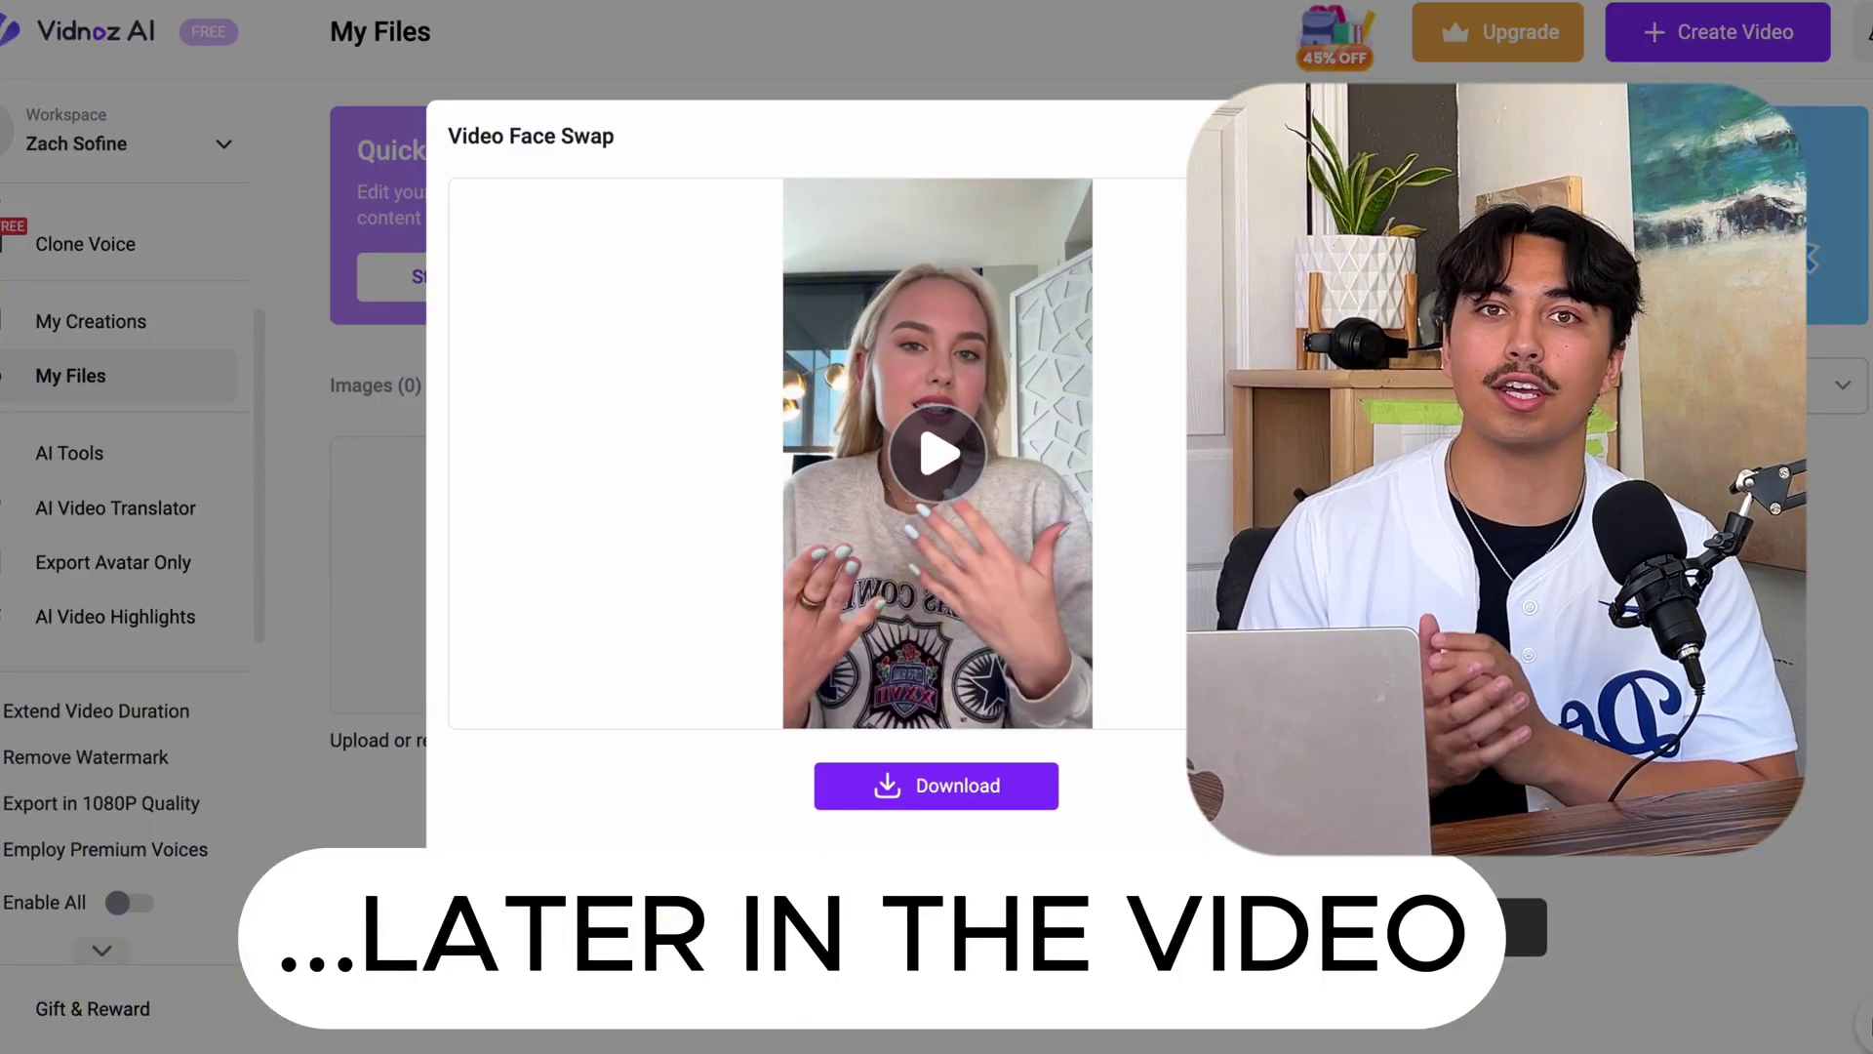
# Switch to the Meta Ad Library and review the text and video of the Vaelie lip stain ad.
pyautogui.click(1199, 4)
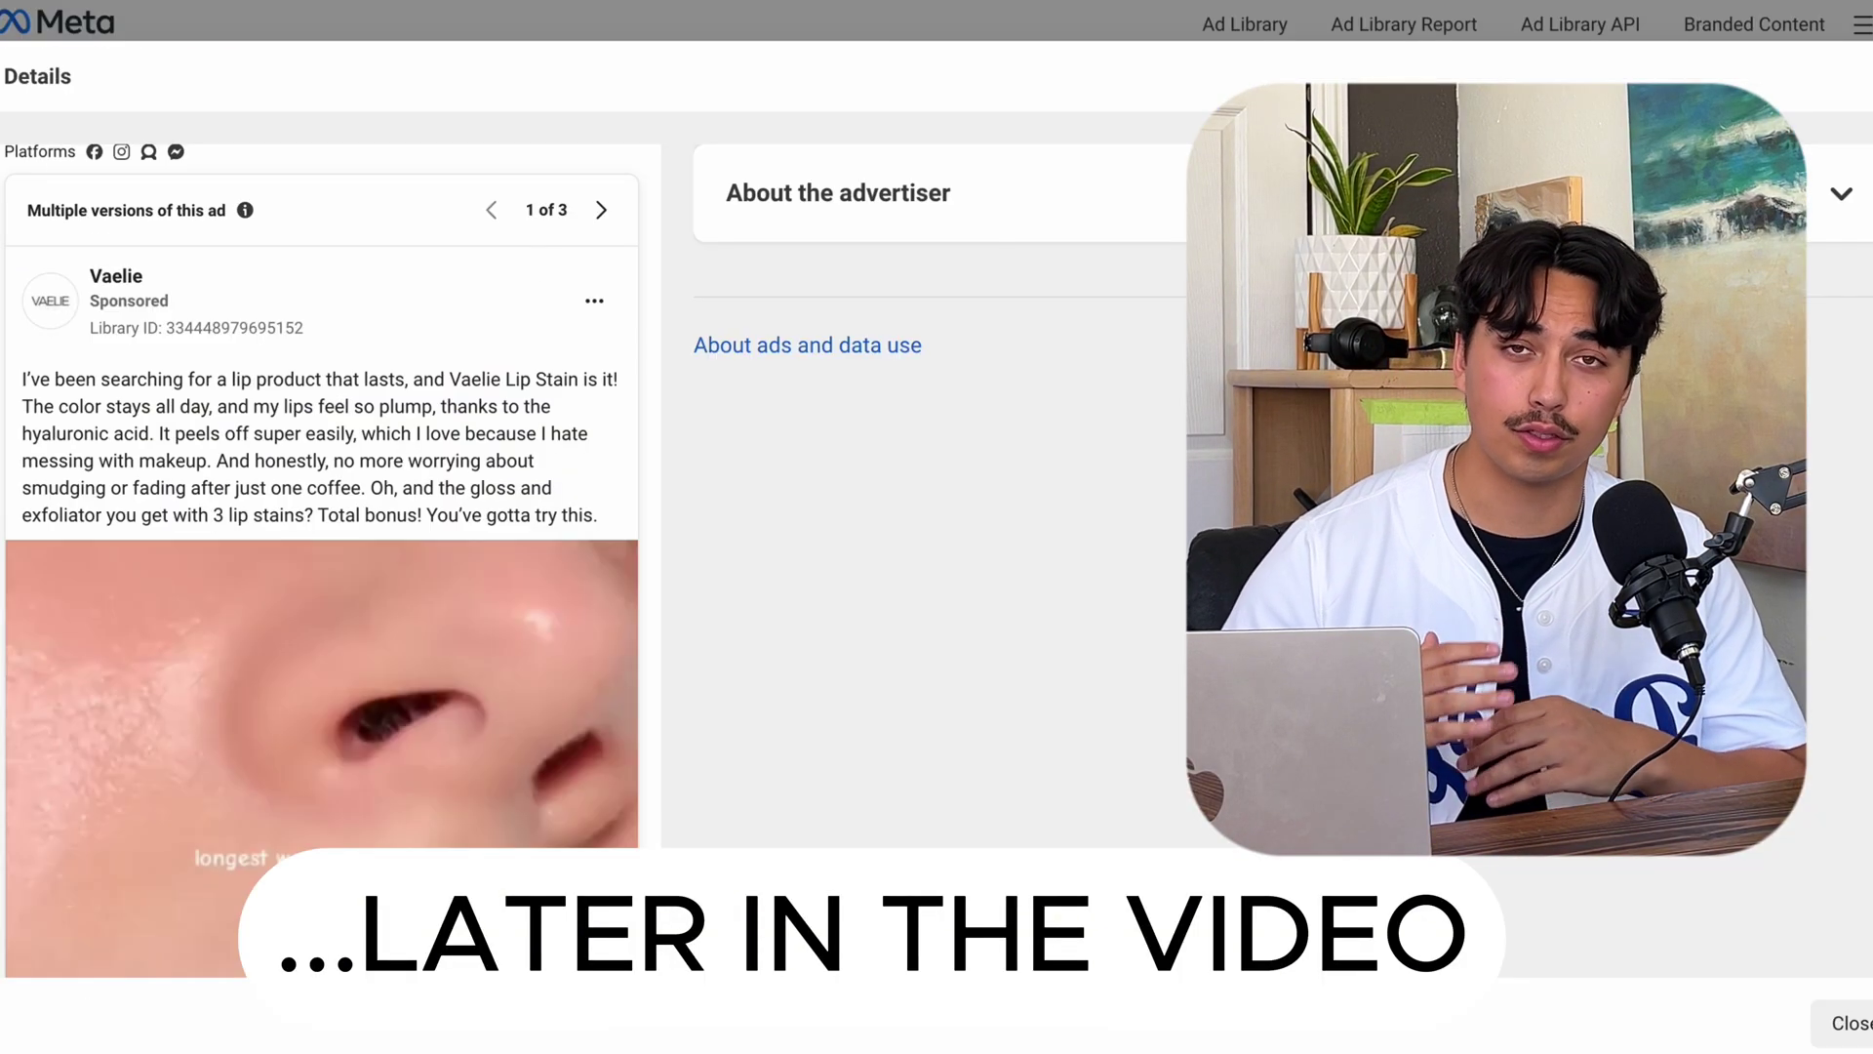
pyautogui.scroll(-6, 479, 527)
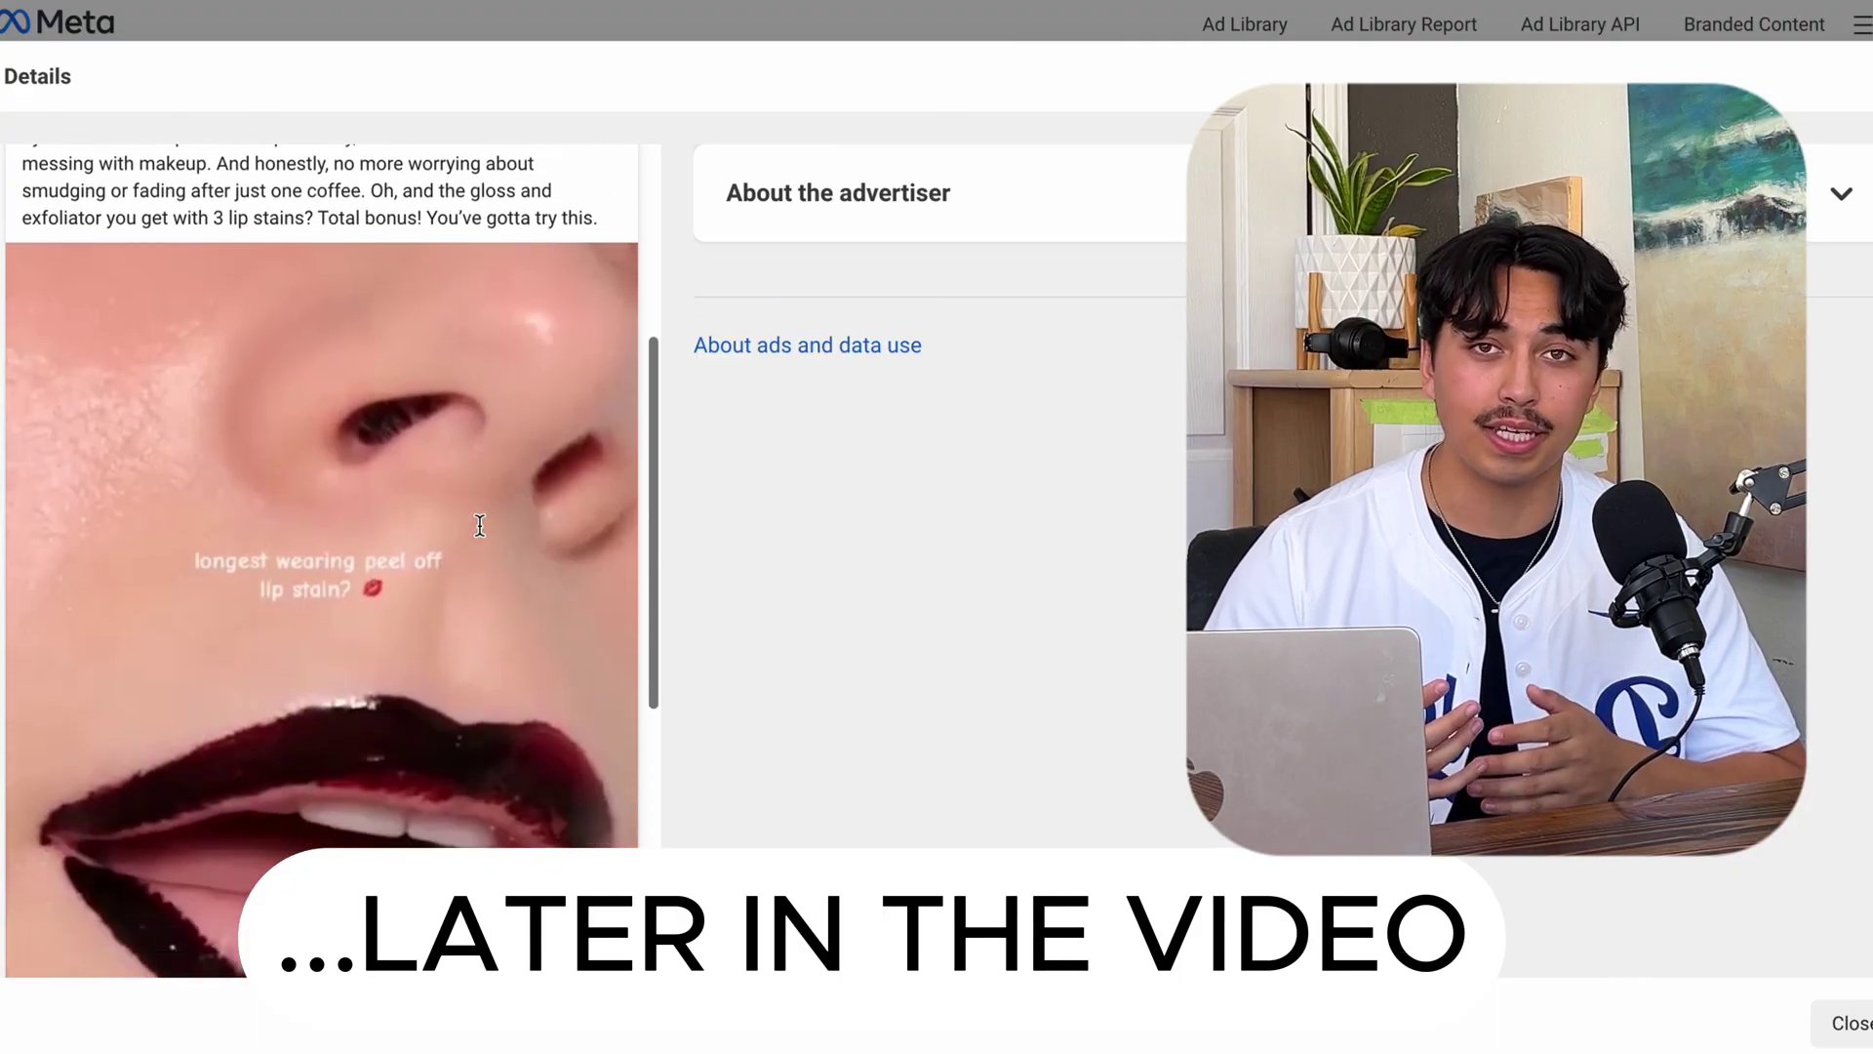
pyautogui.scroll(-3, 478, 524)
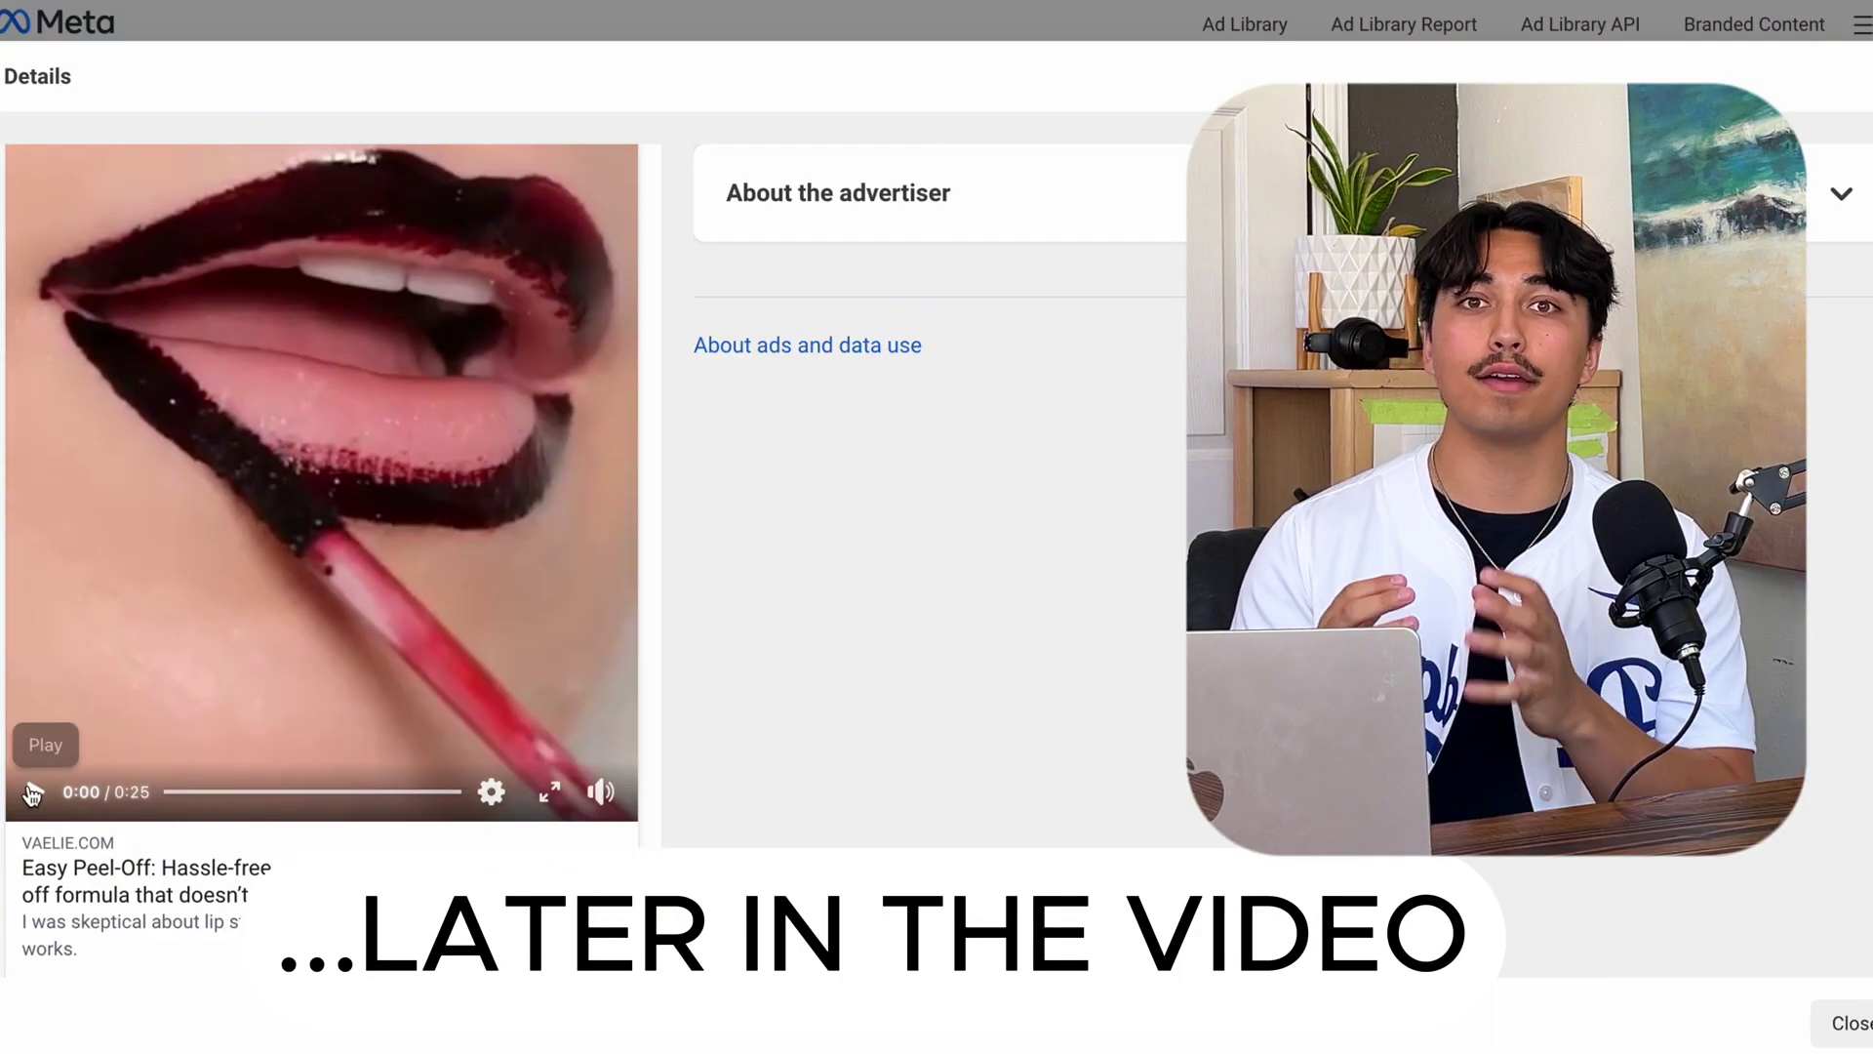
pyautogui.click(492, 777)
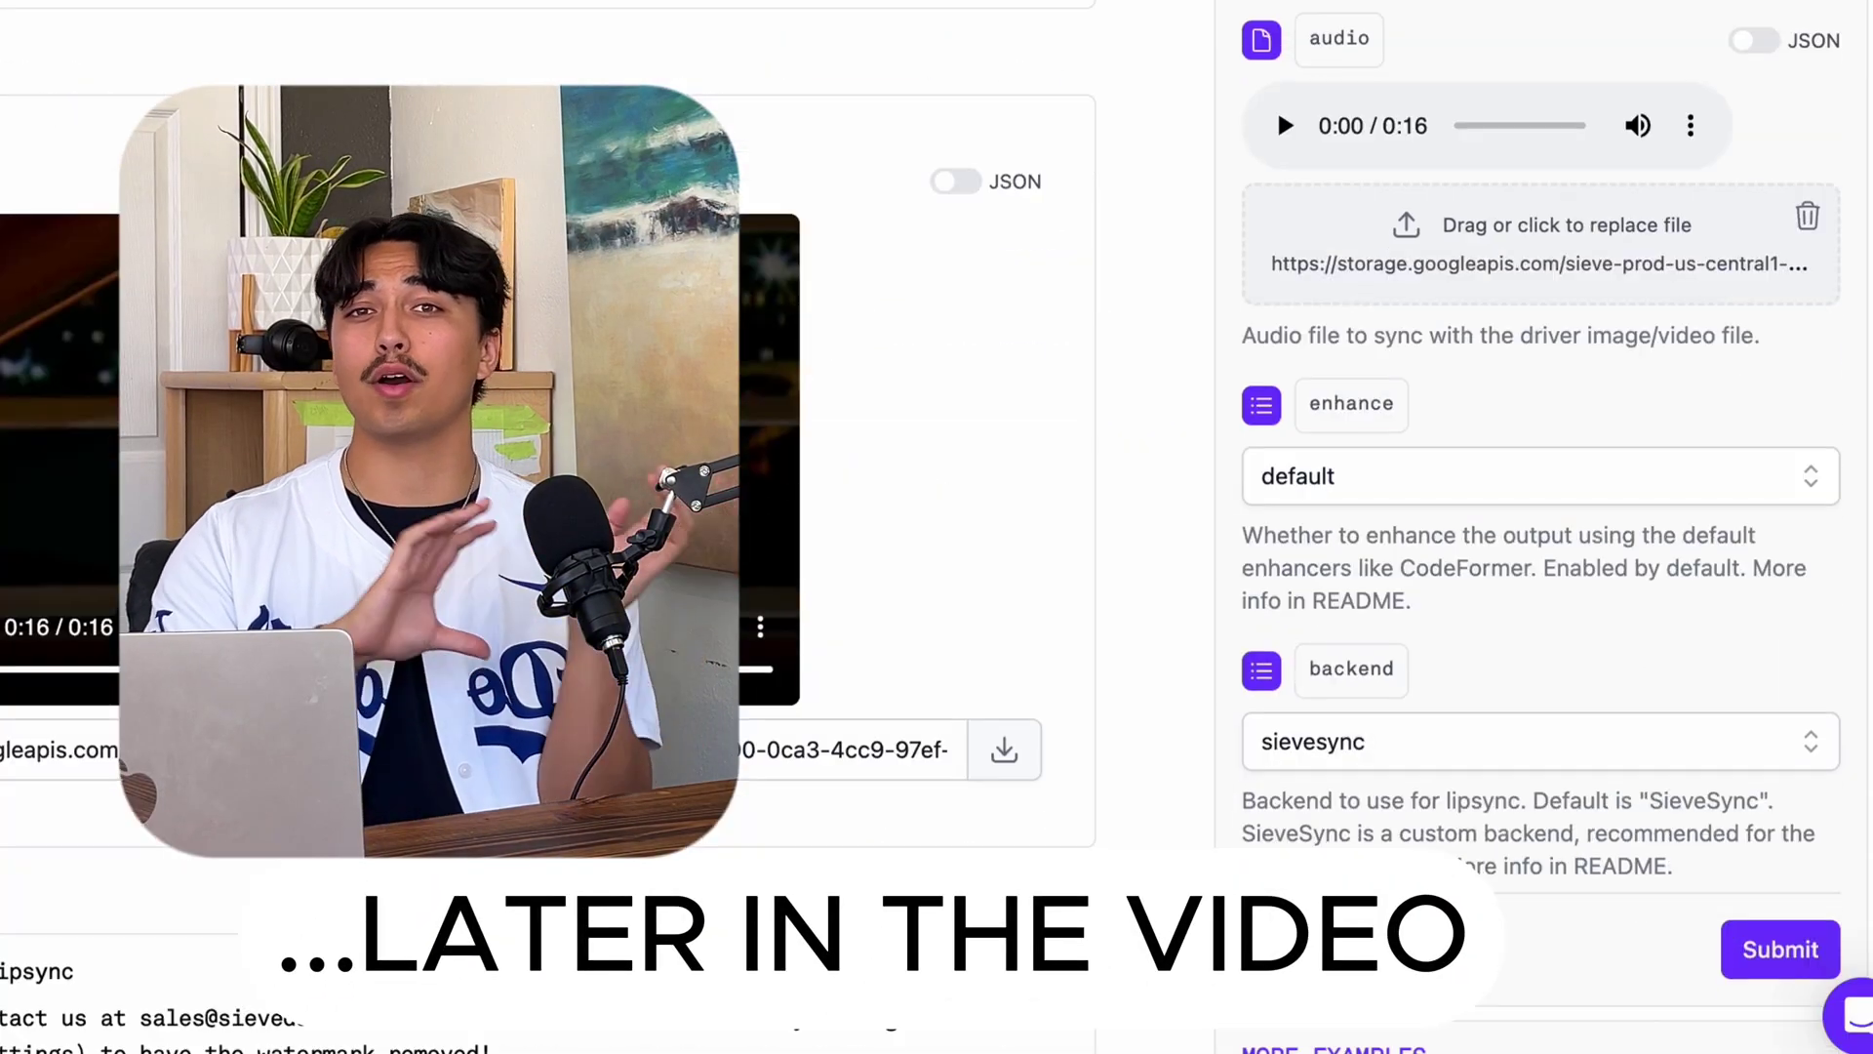
# Switch to the Sieve lipsync tool, clear its sample video and audio, and load replacement files from the recent downloads.
pyautogui.click(1810, 551)
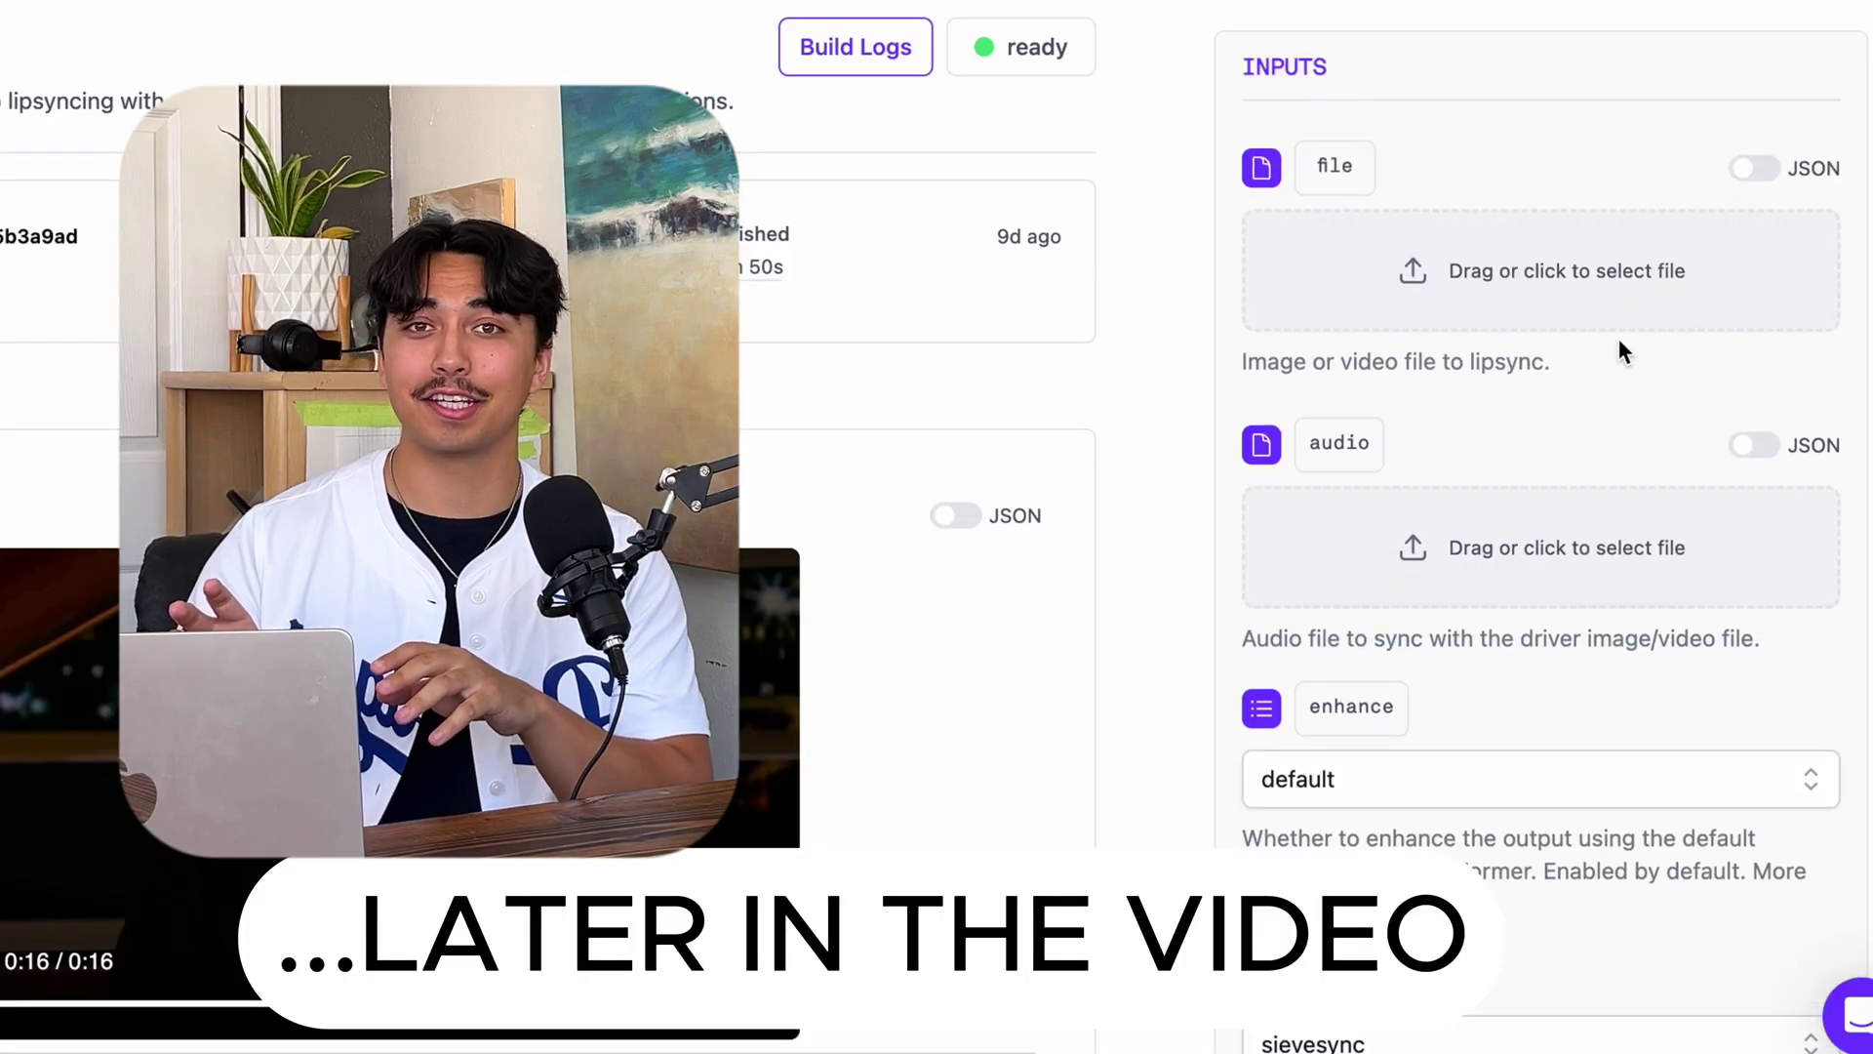
pyautogui.click(1542, 271)
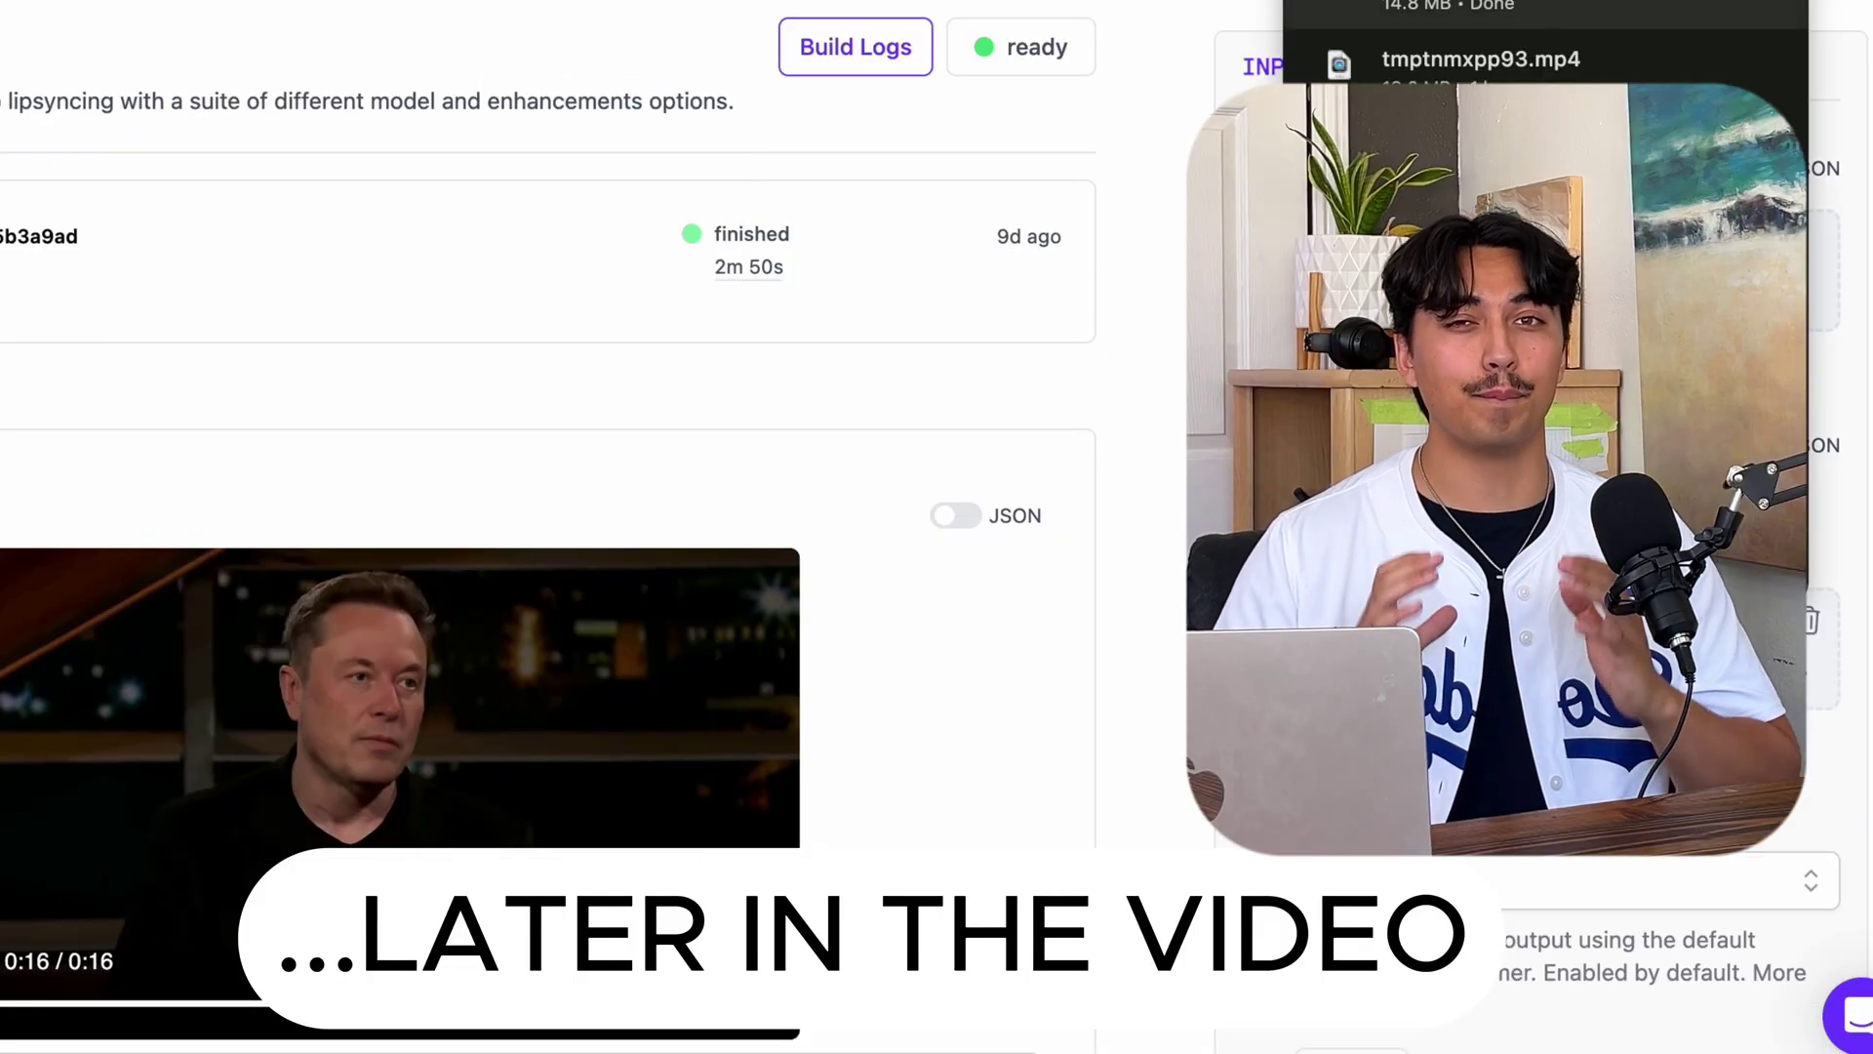
pyautogui.doubleClick(1381, 55)
pyautogui.scroll(5, 1542, 585)
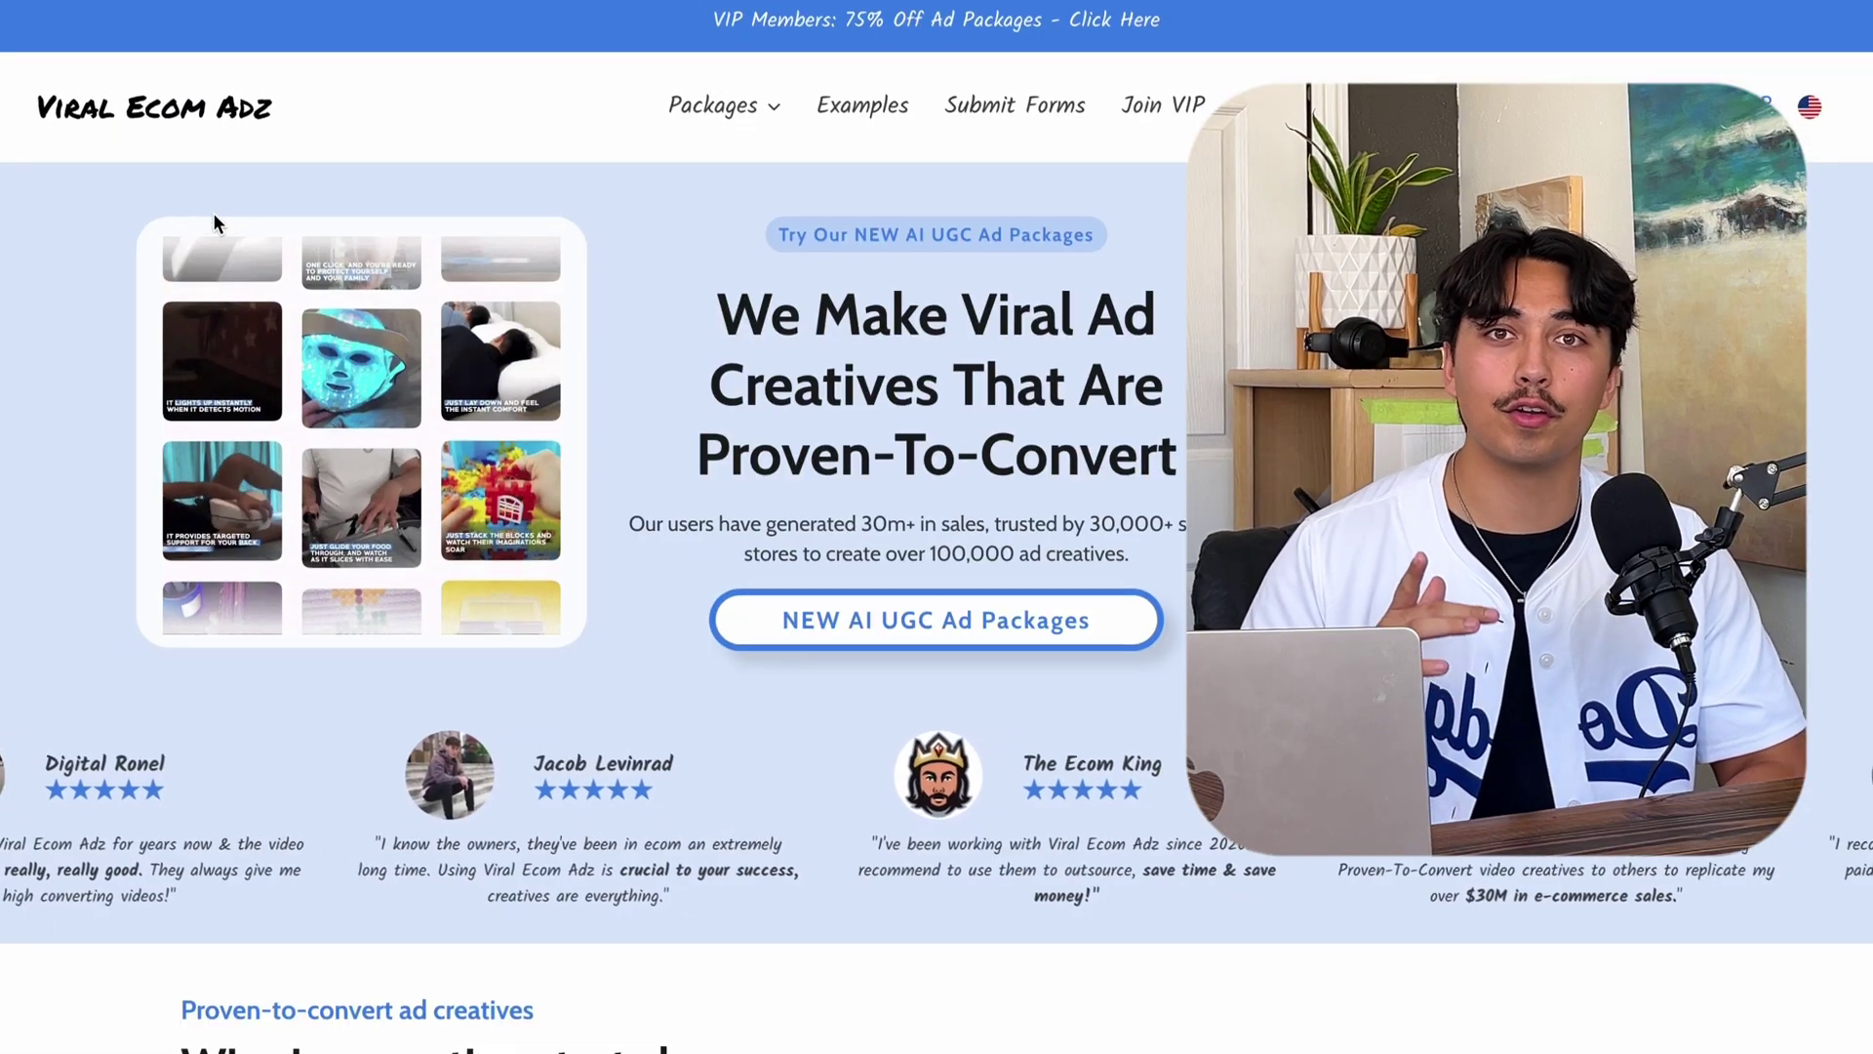
# Examine the Viral Ecom Adz homepage's split testing packages, process and ad creative examples, and open the AI UGC ad packages.
pyautogui.scroll(-4, 213, 213)
pyautogui.scroll(-8, 213, 213)
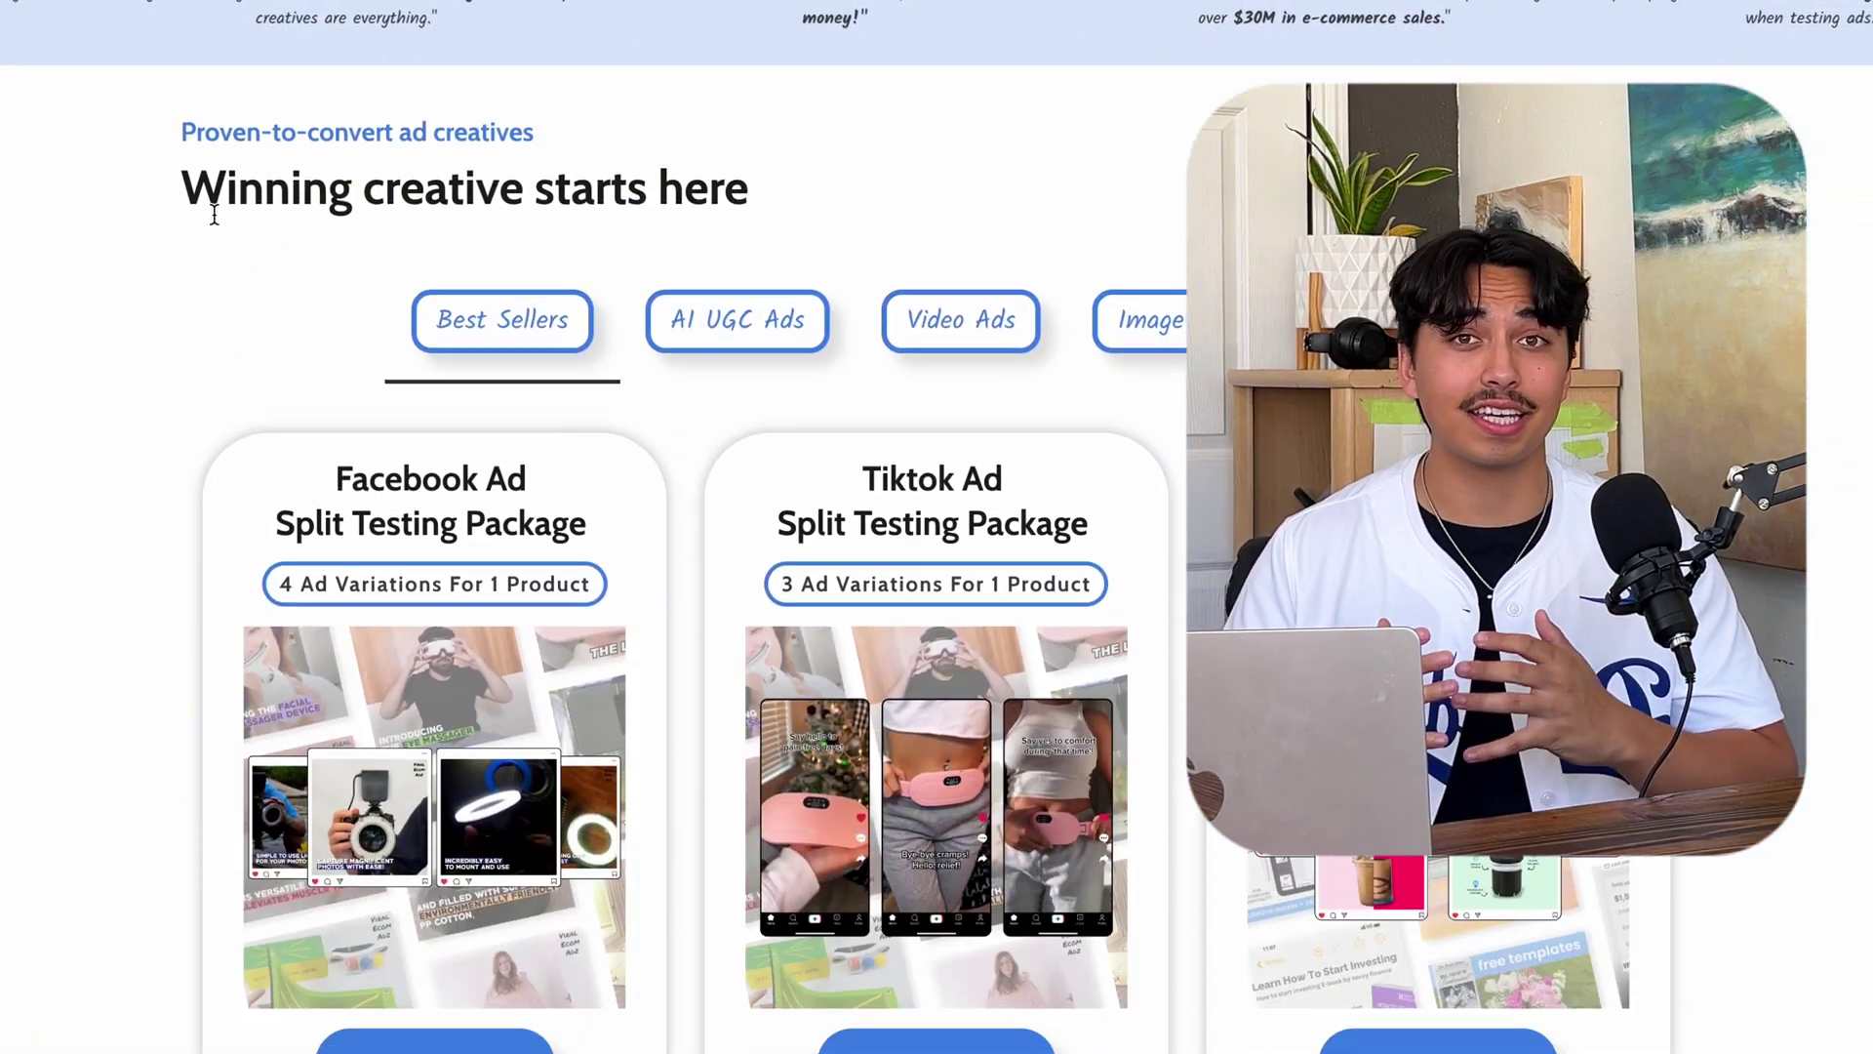
pyautogui.scroll(-12, 212, 213)
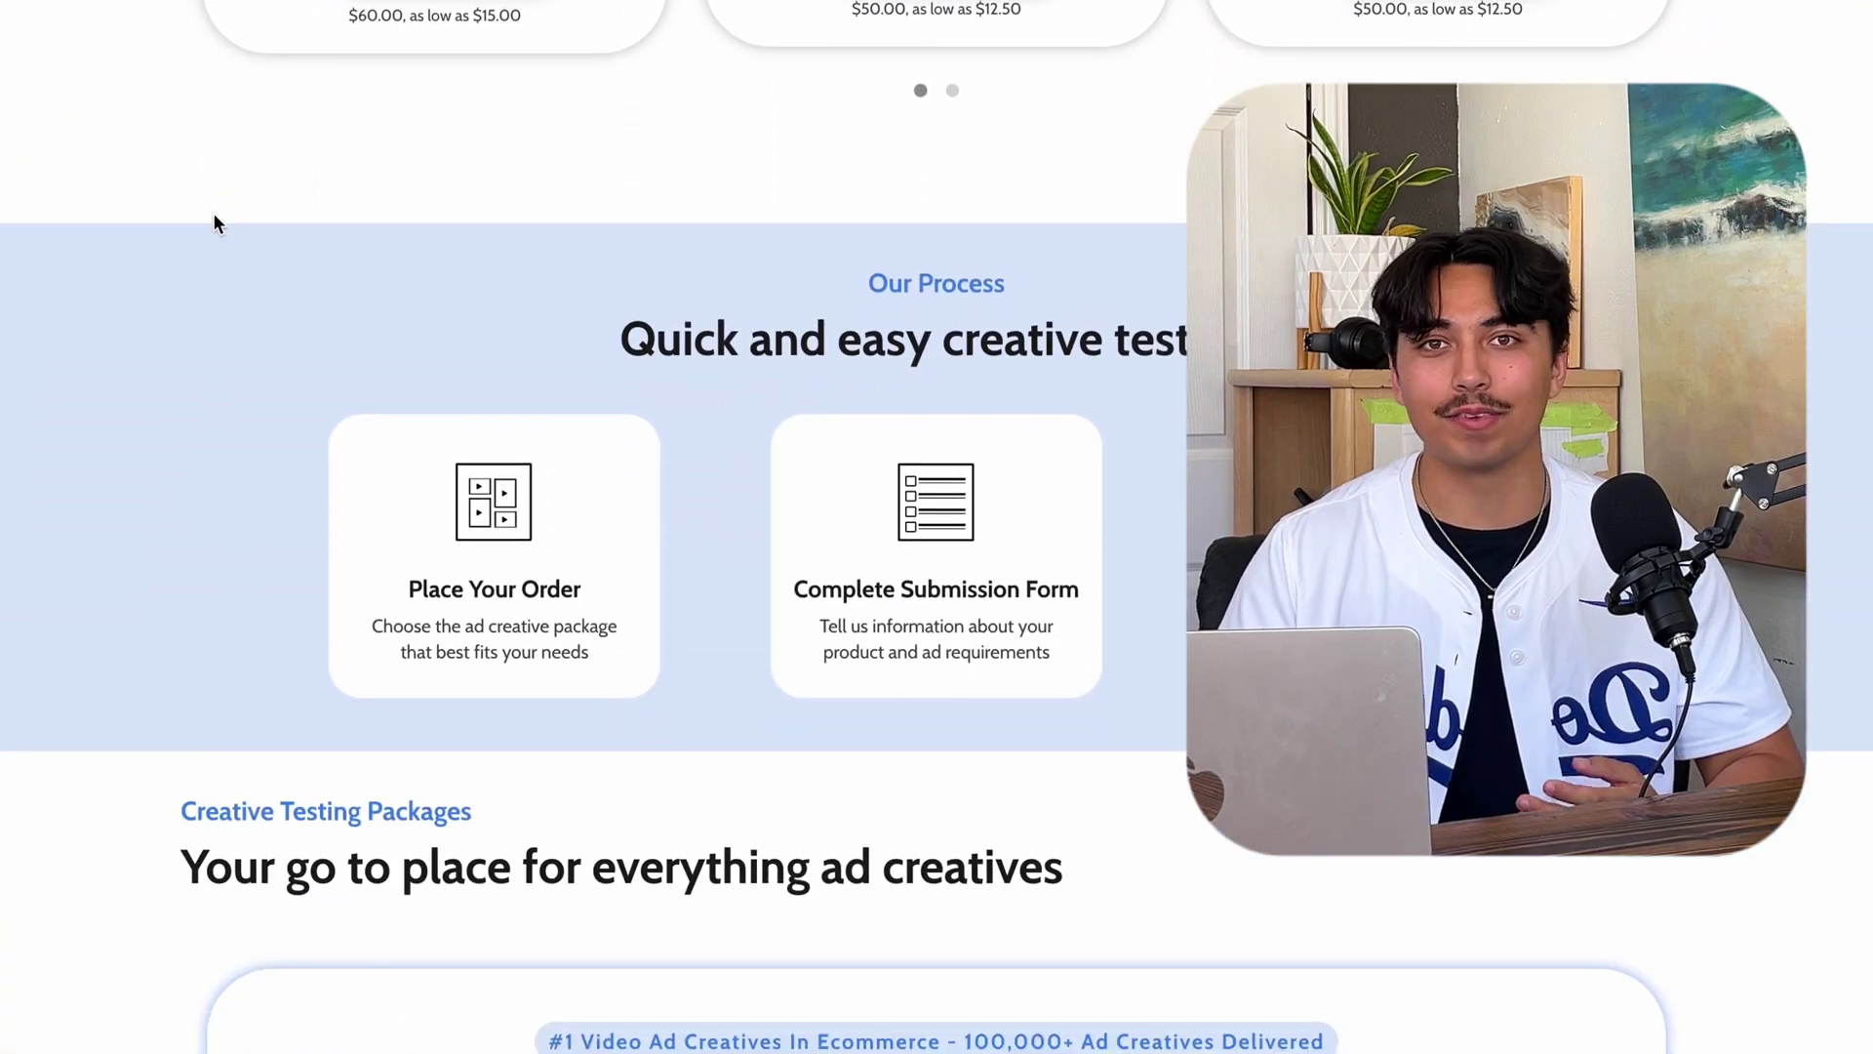
pyautogui.scroll(-5, 215, 217)
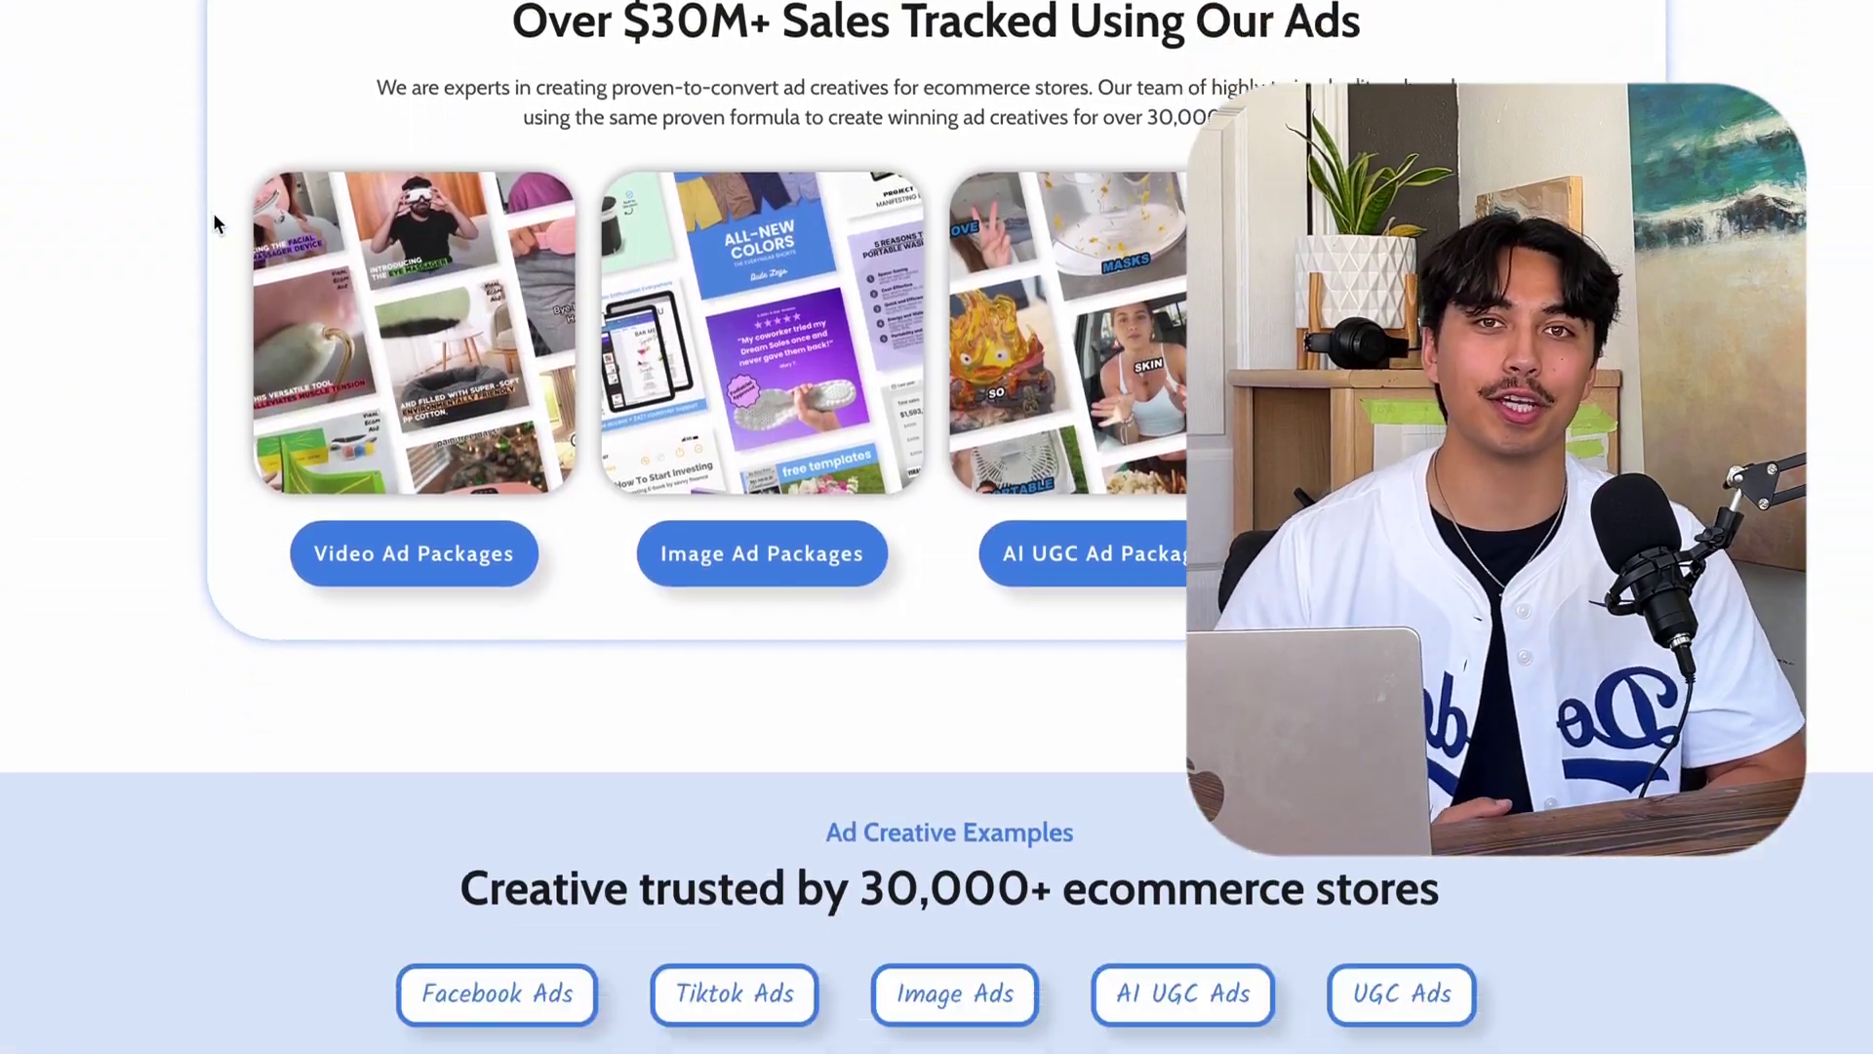
pyautogui.scroll(-5, 213, 212)
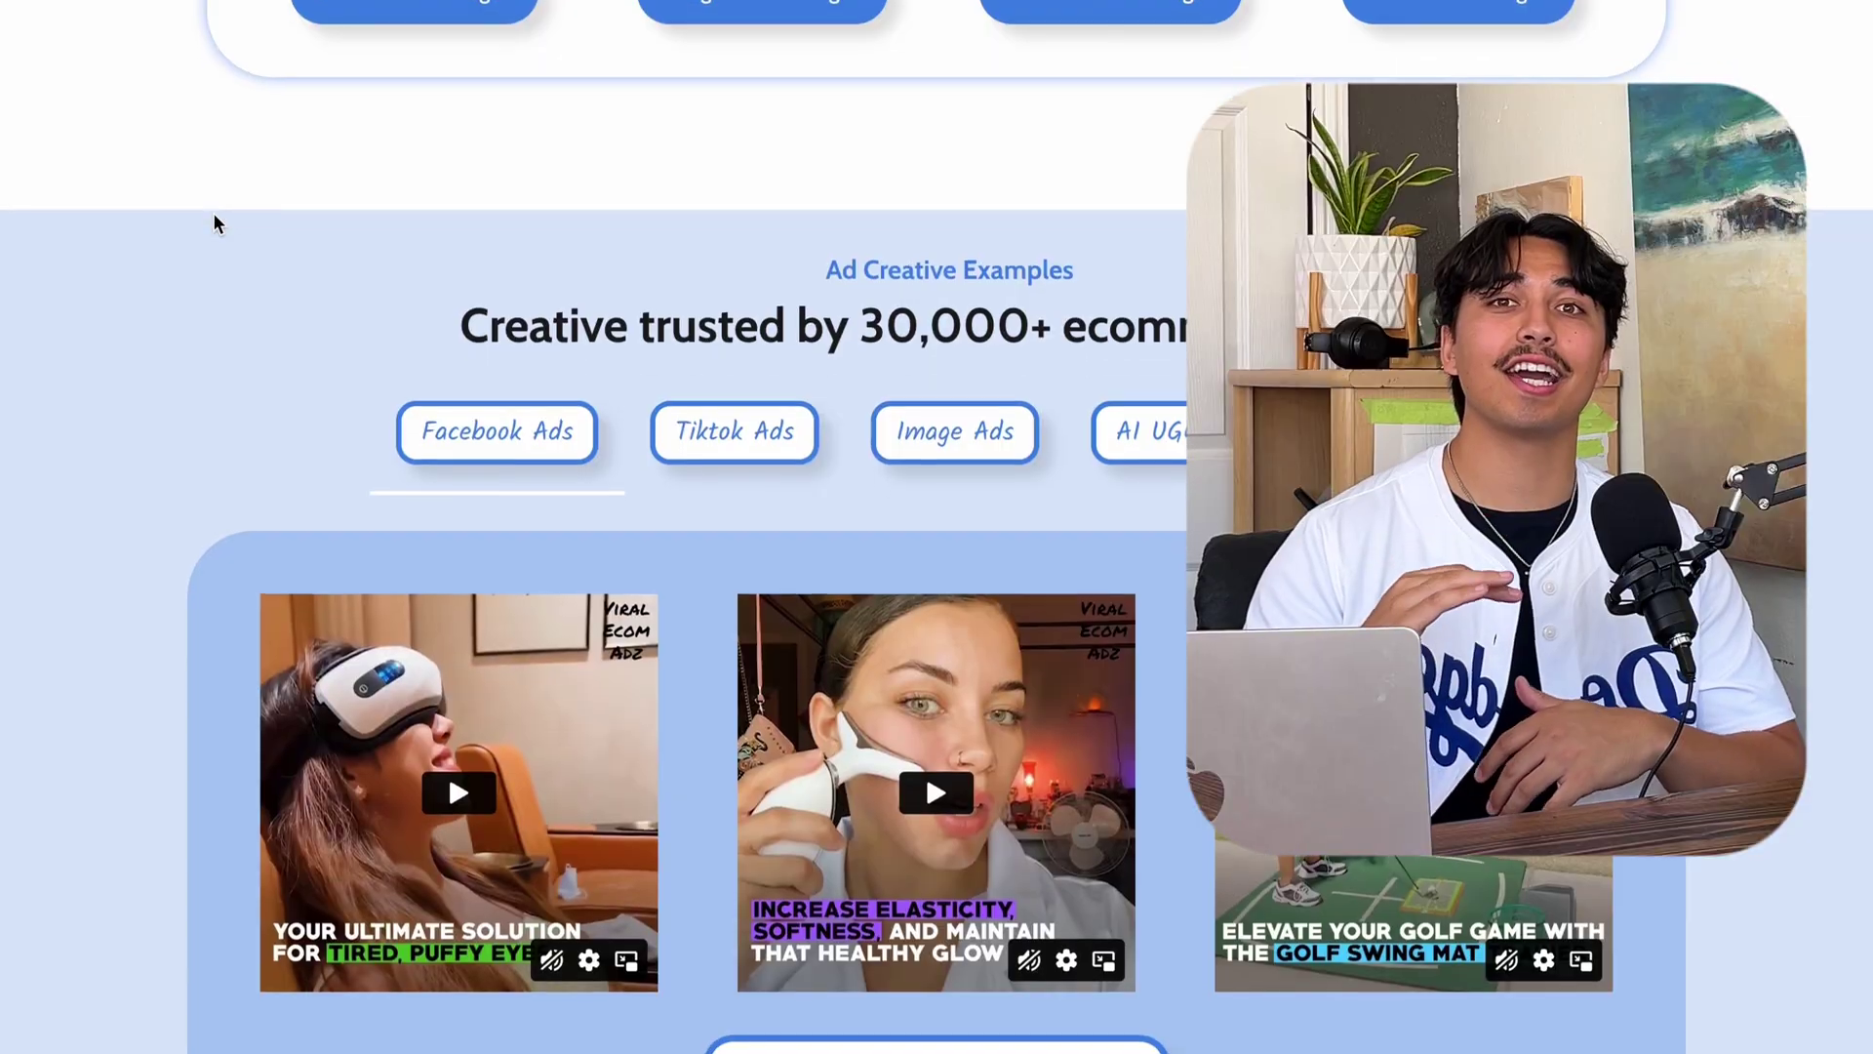
pyautogui.scroll(3, 212, 213)
pyautogui.scroll(2, 214, 221)
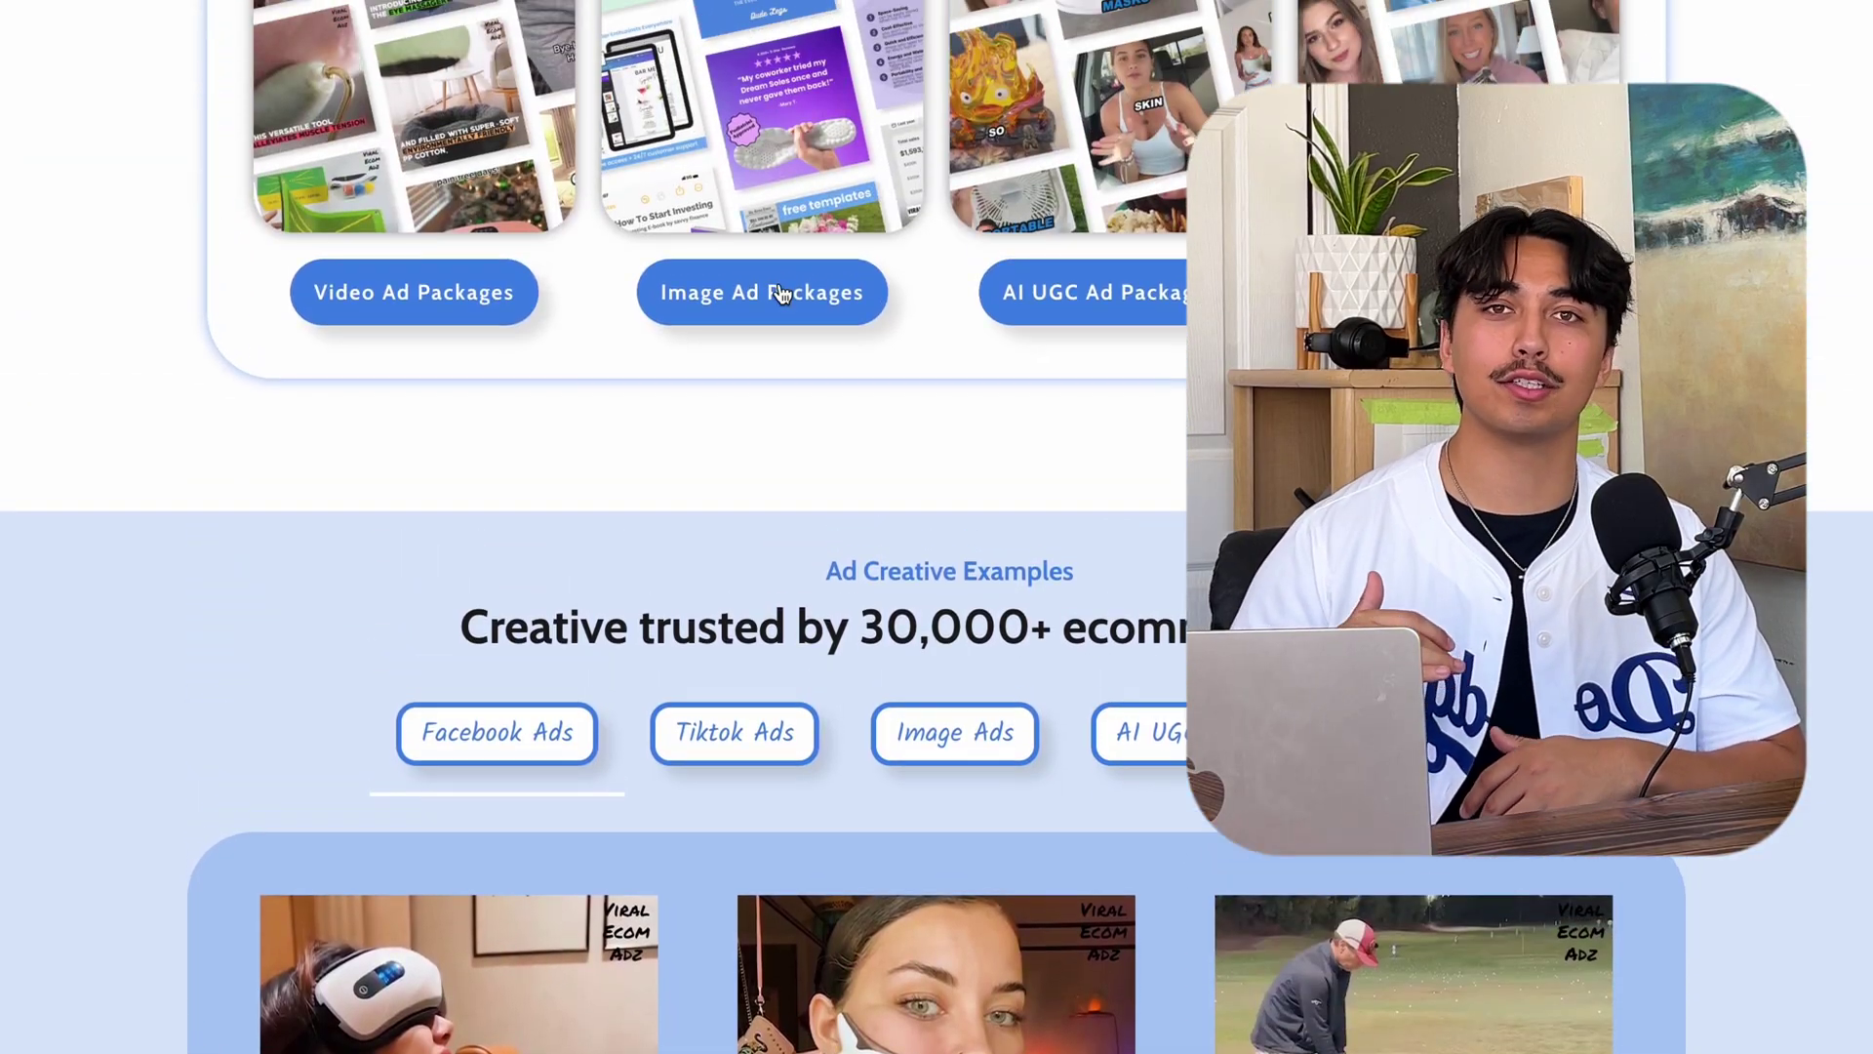
pyautogui.click(1034, 308)
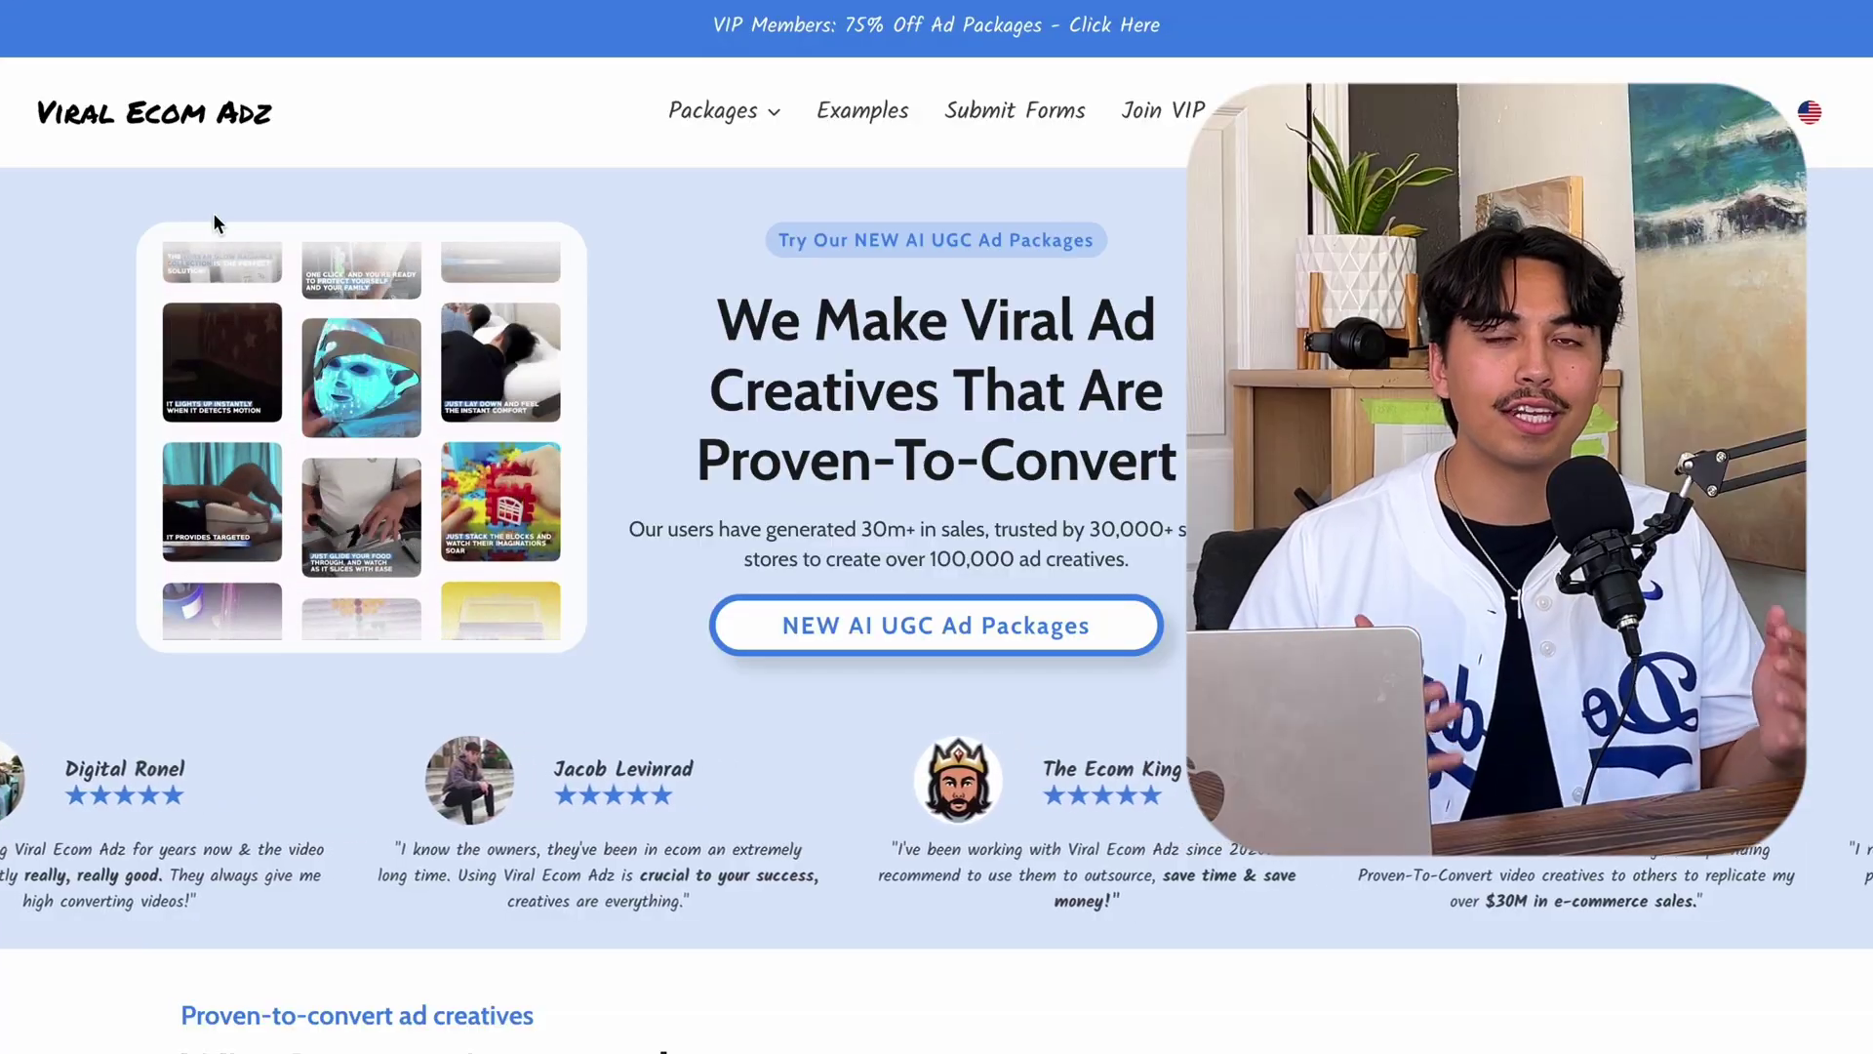
# Go through the homepage again to the AI UGC ad packages and view the AI UGC Tiktok Ad Package details.
pyautogui.scroll(-9, 213, 222)
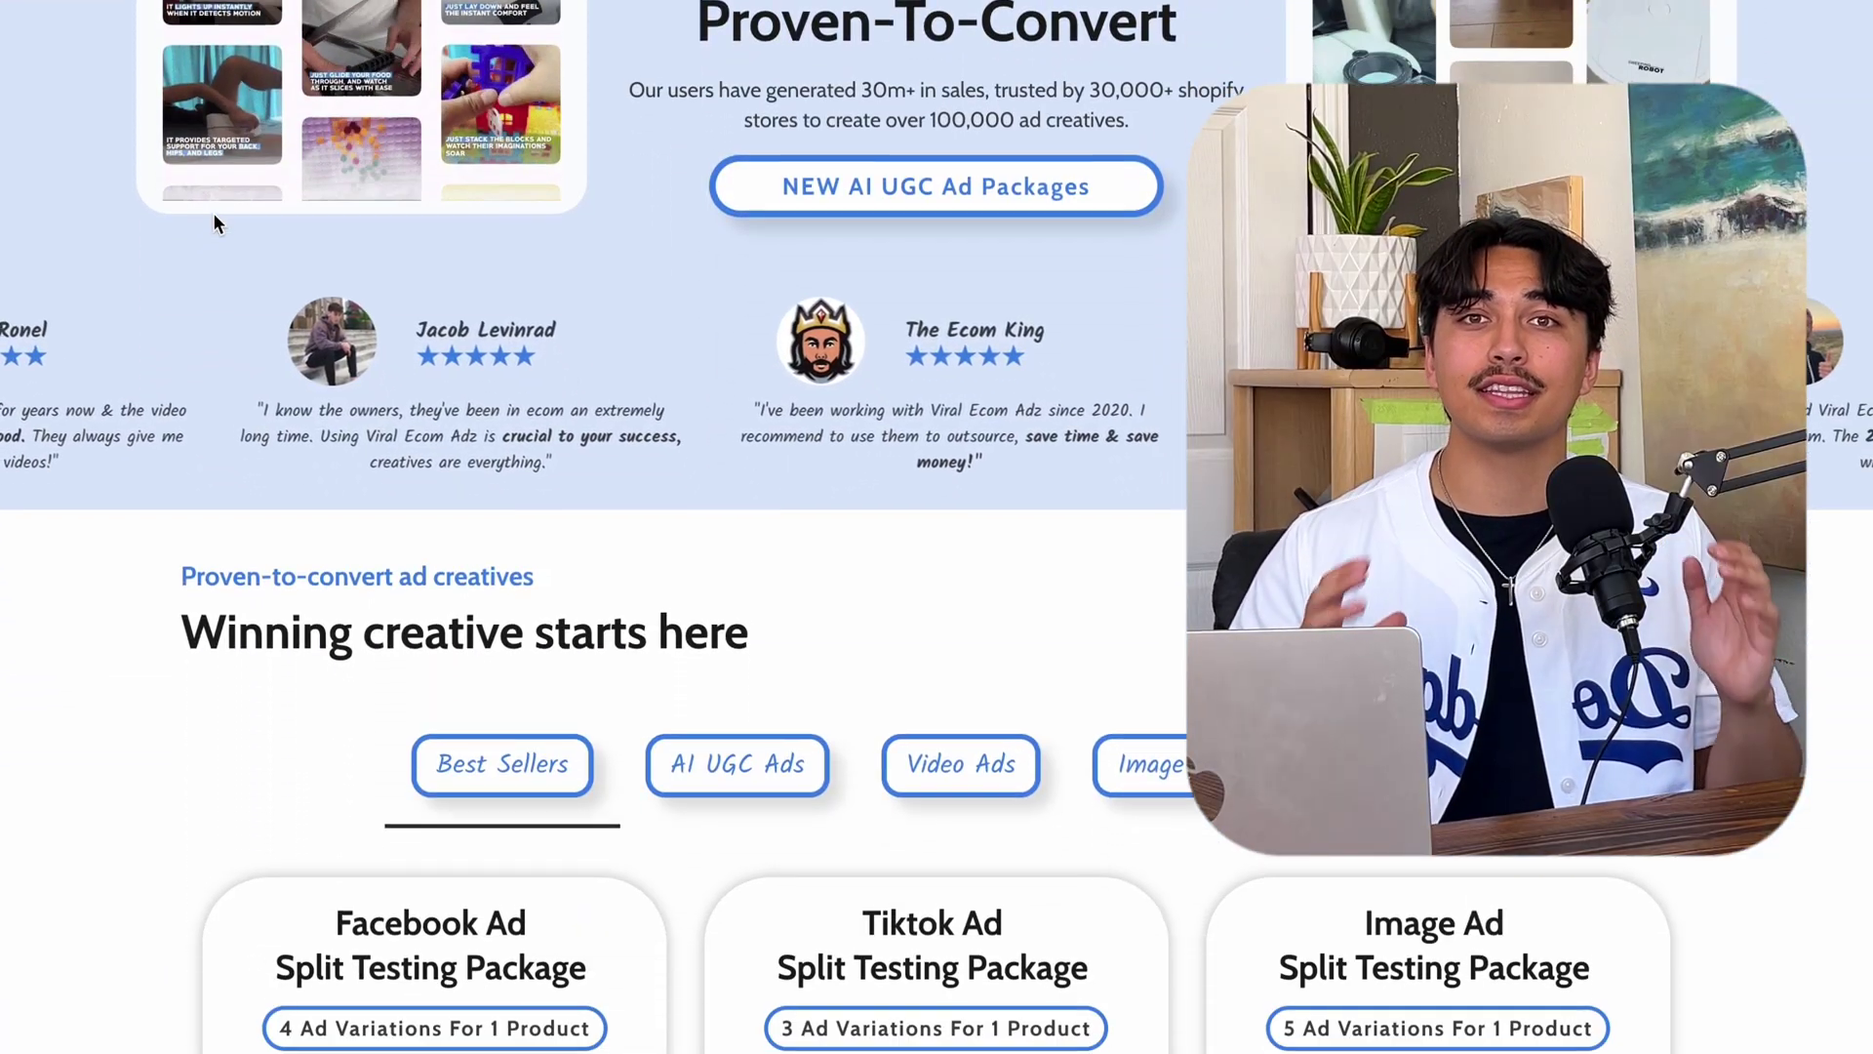
pyautogui.scroll(-11, 213, 213)
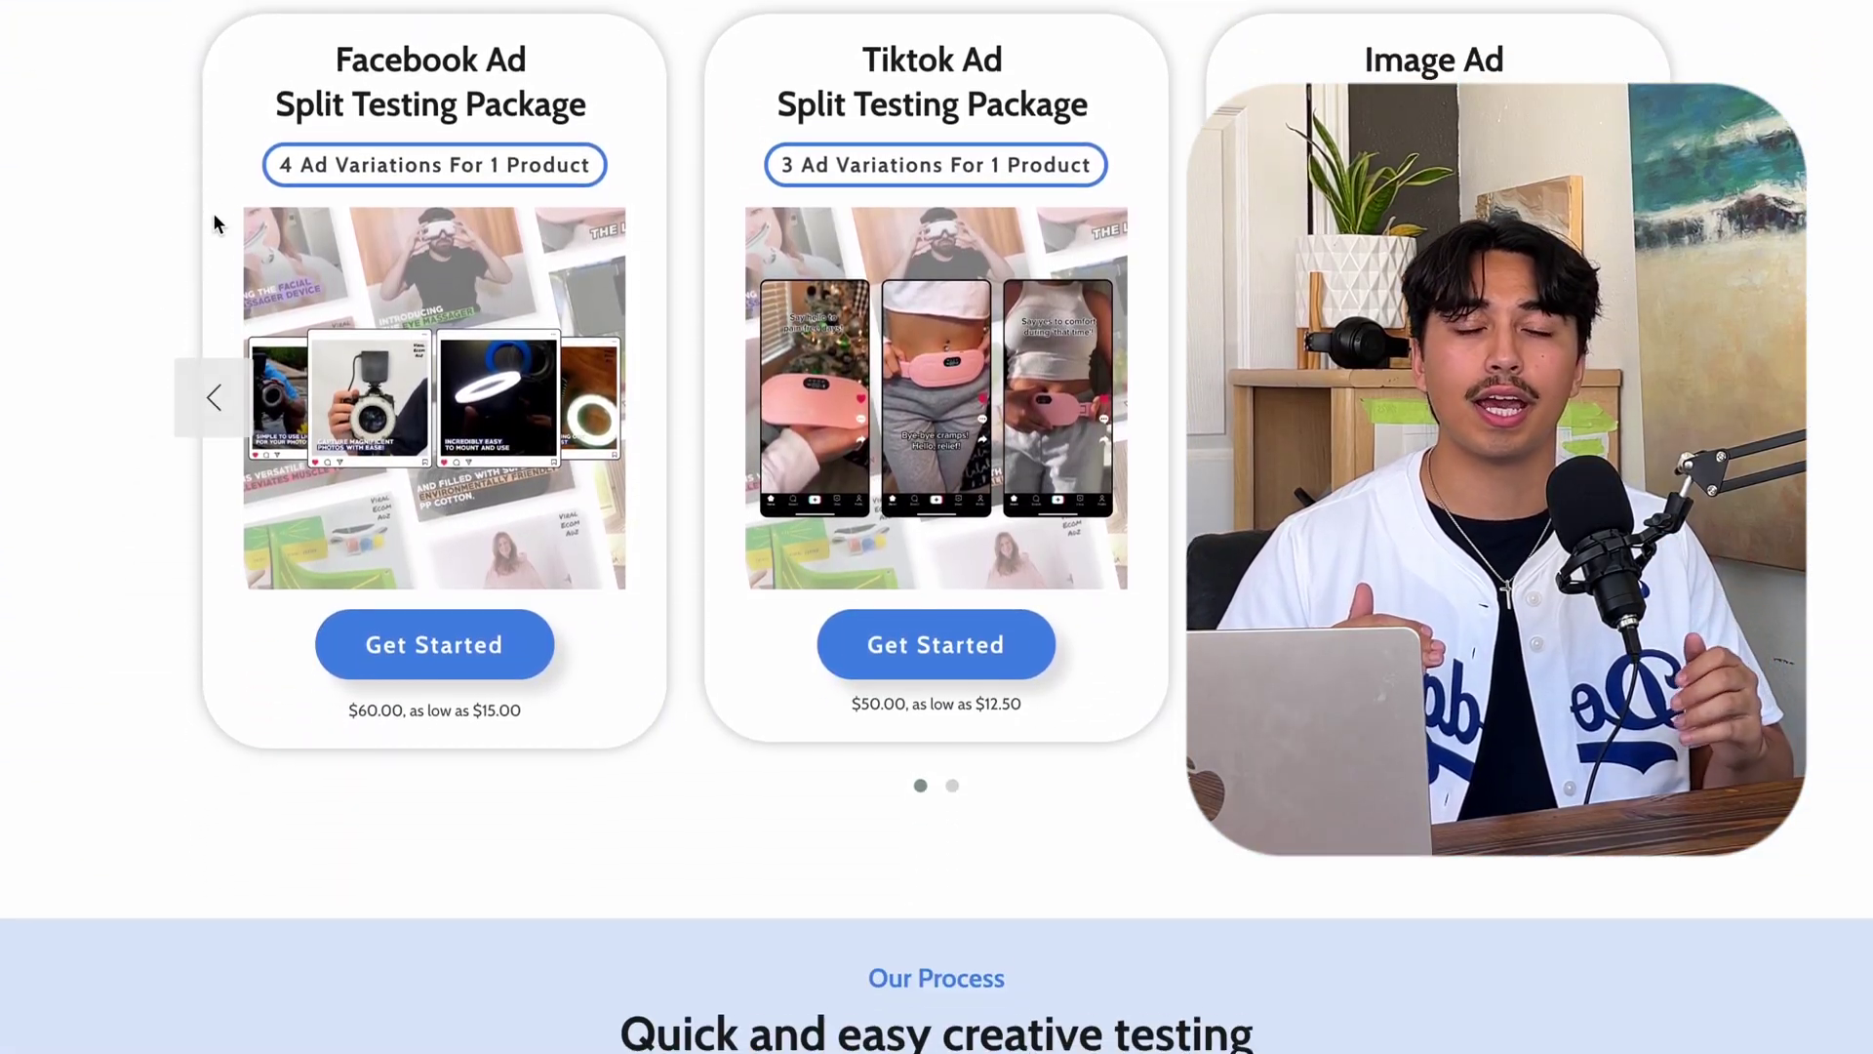
pyautogui.scroll(-10, 216, 223)
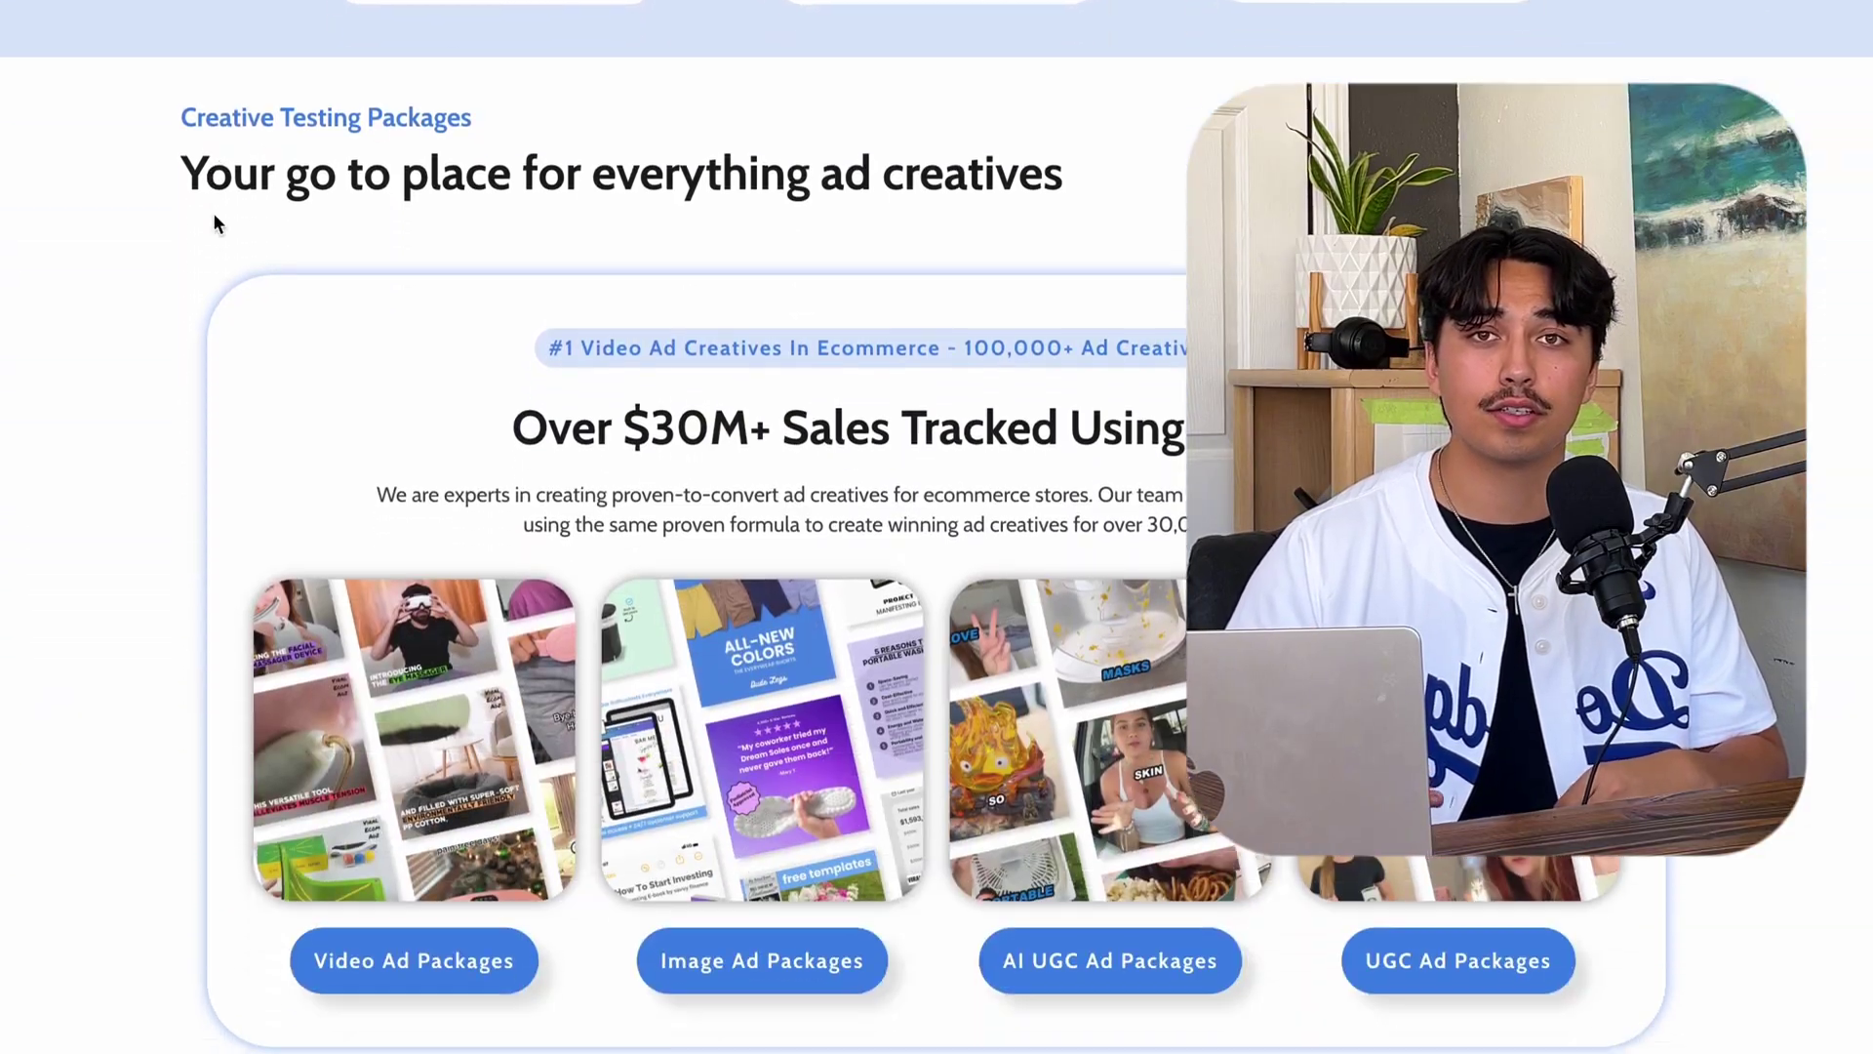
pyautogui.scroll(-2, 214, 224)
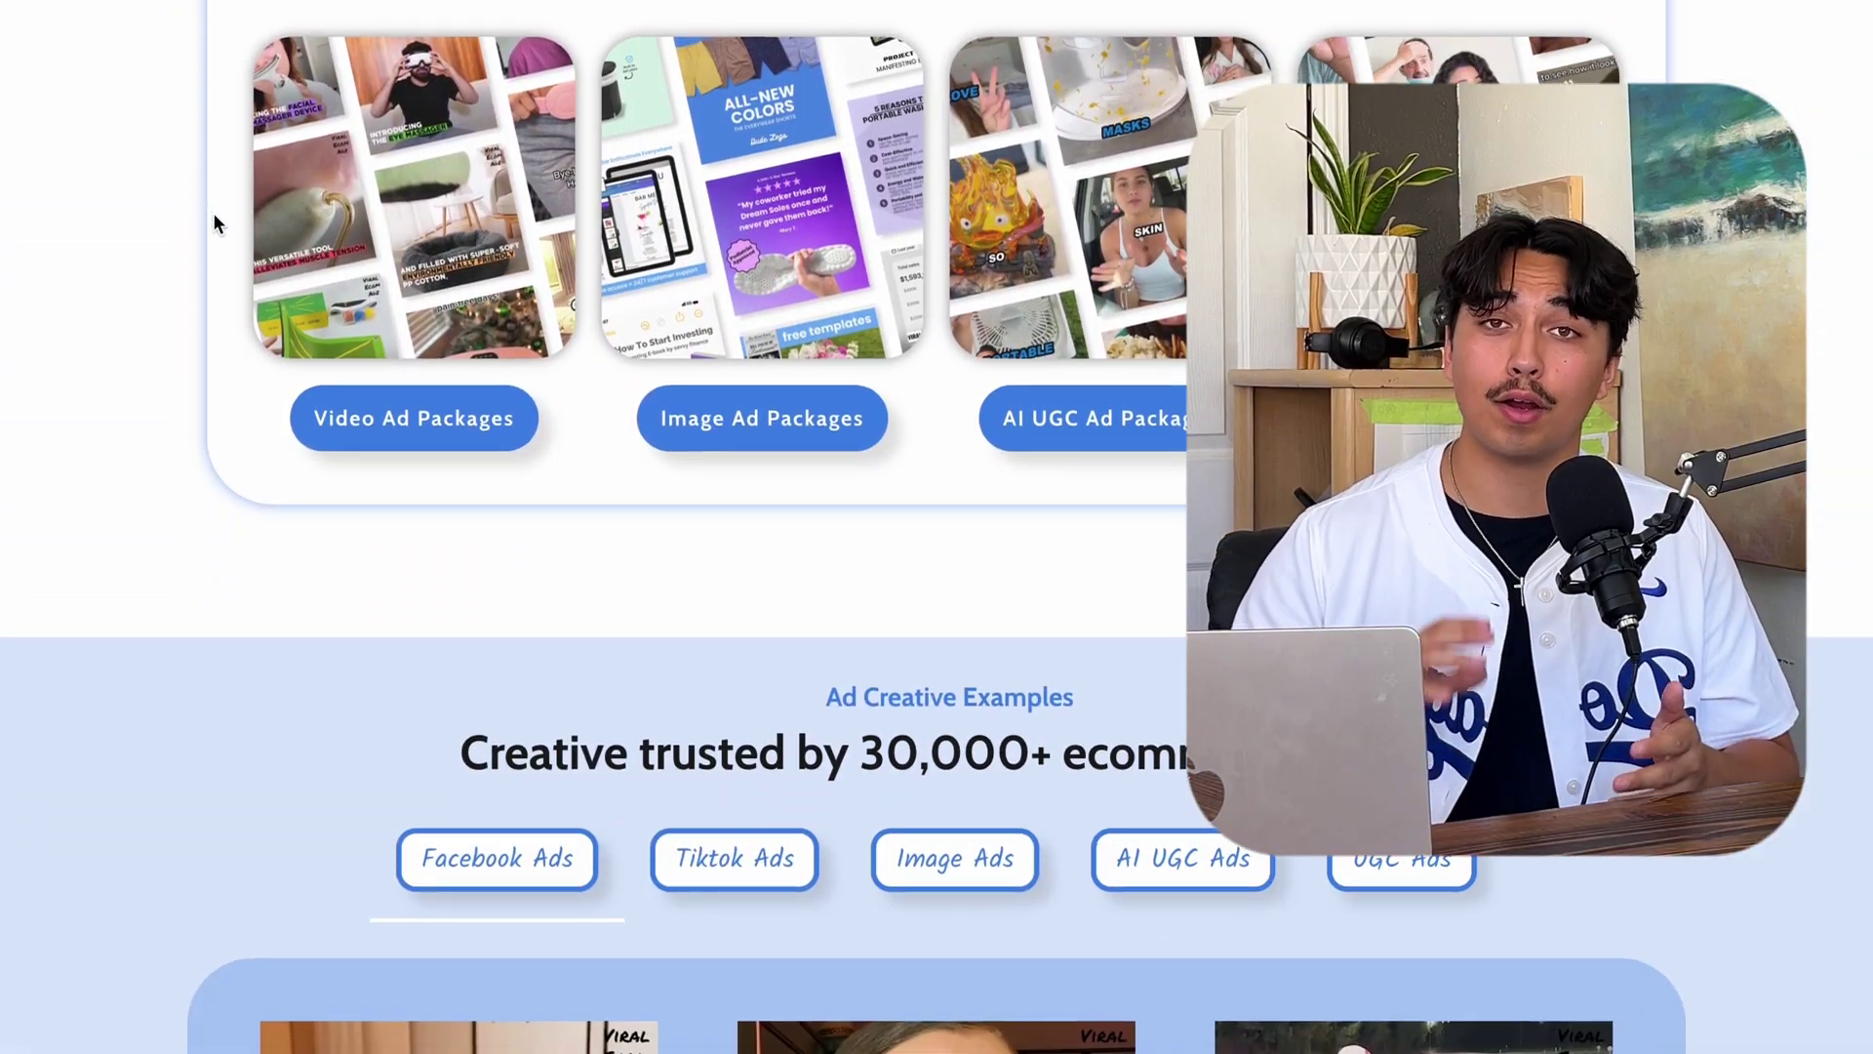
pyautogui.scroll(-4, 215, 224)
pyautogui.scroll(-1, 215, 223)
pyautogui.scroll(4, 215, 224)
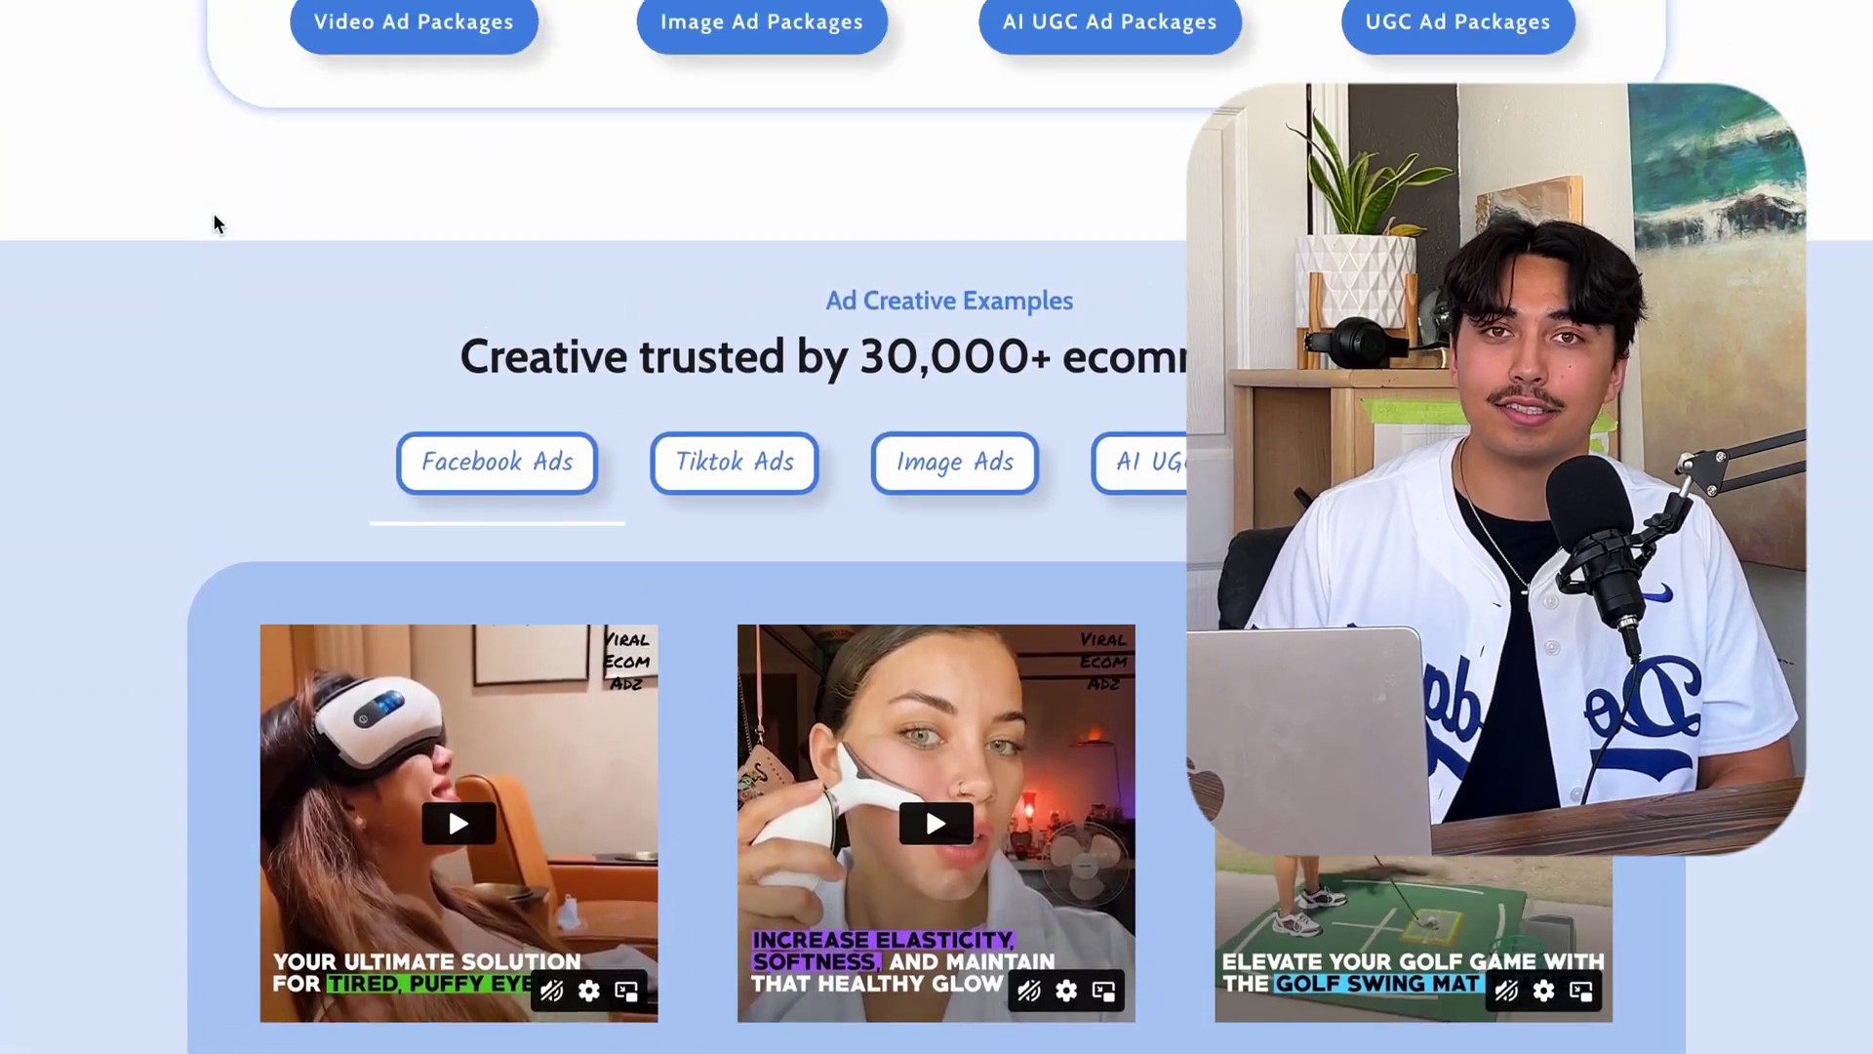
pyautogui.click(1033, 311)
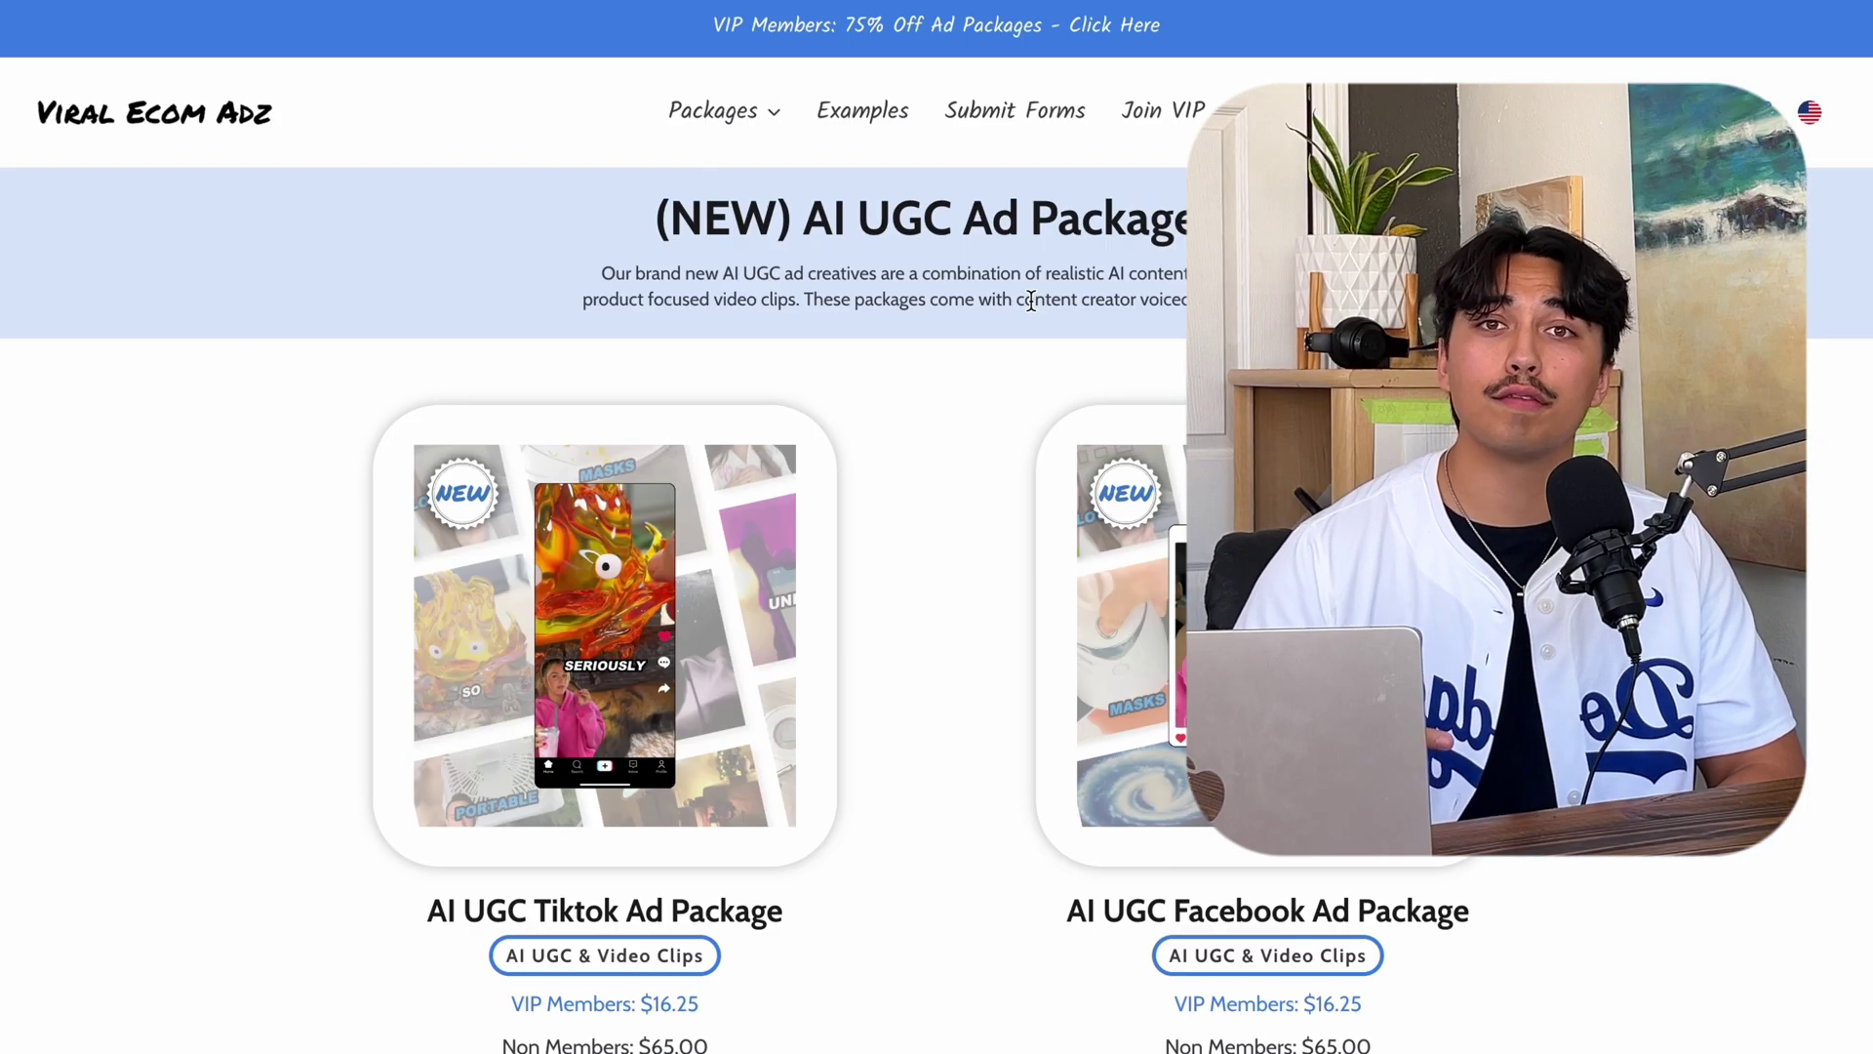
pyautogui.click(784, 624)
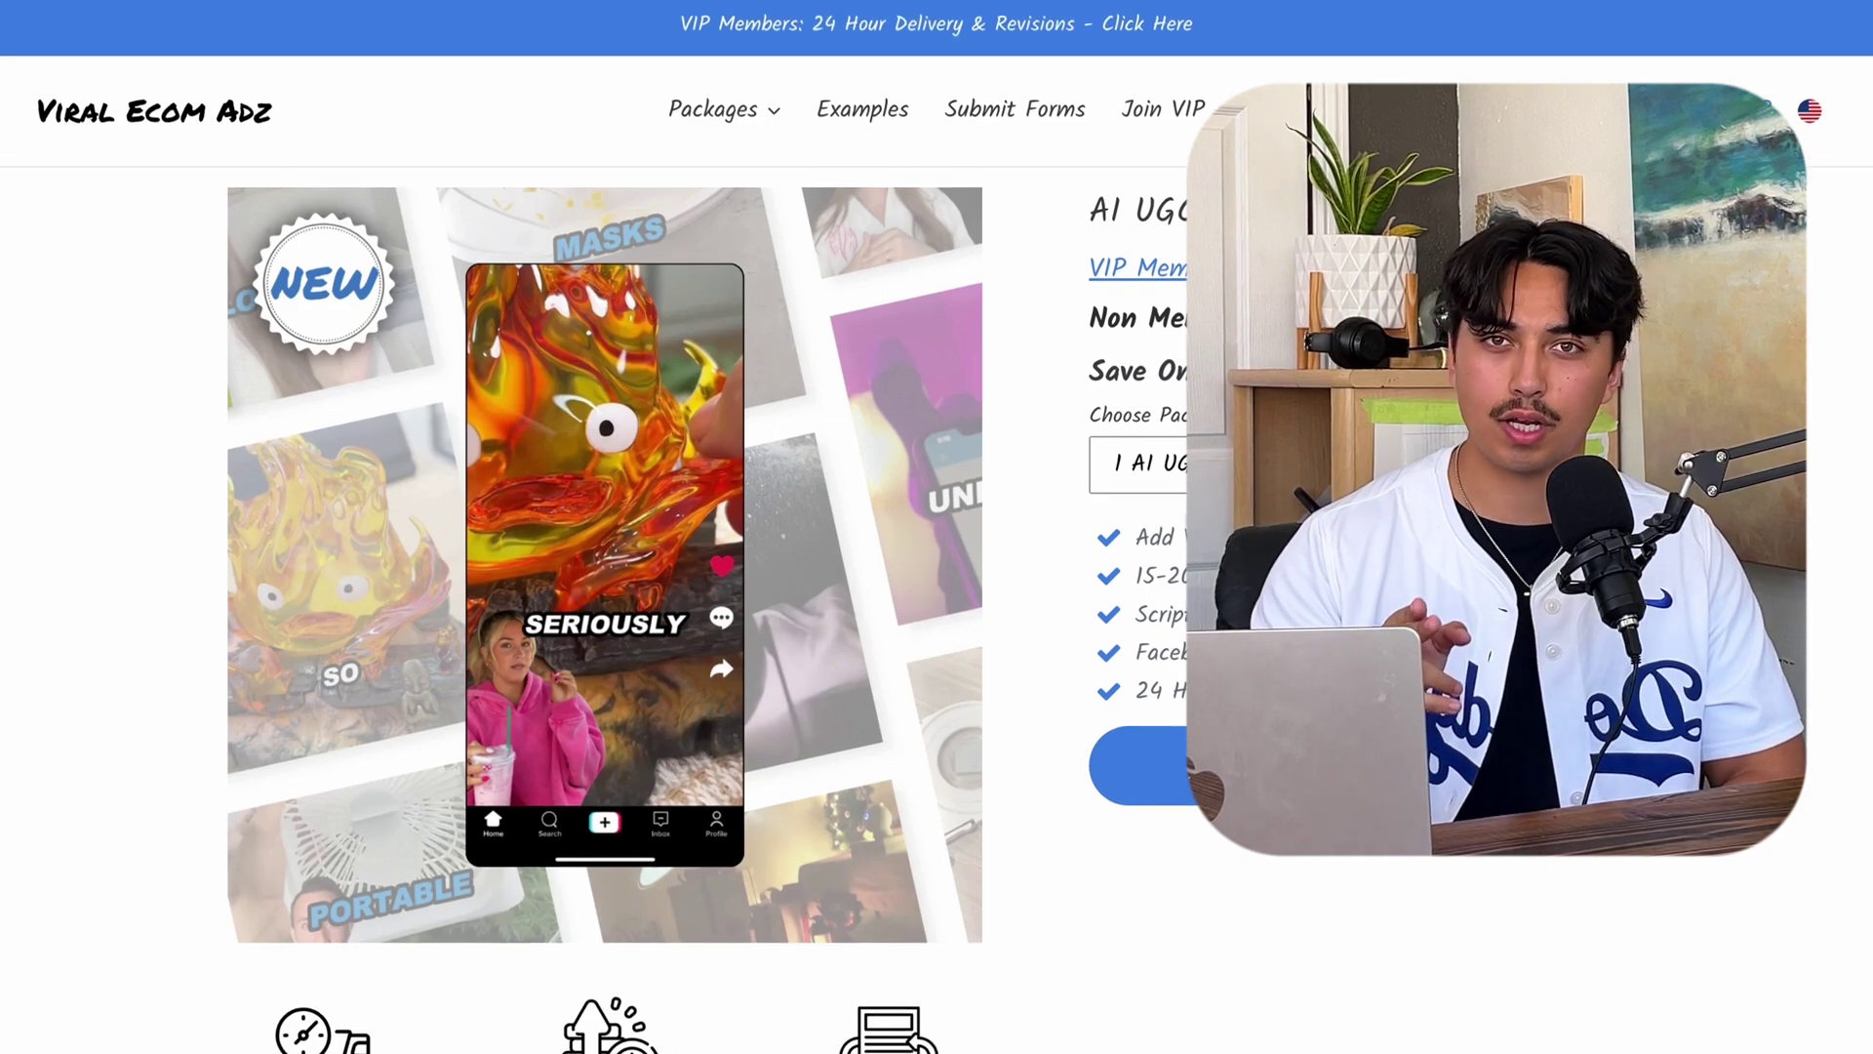
pyautogui.scroll(-8, 937, 527)
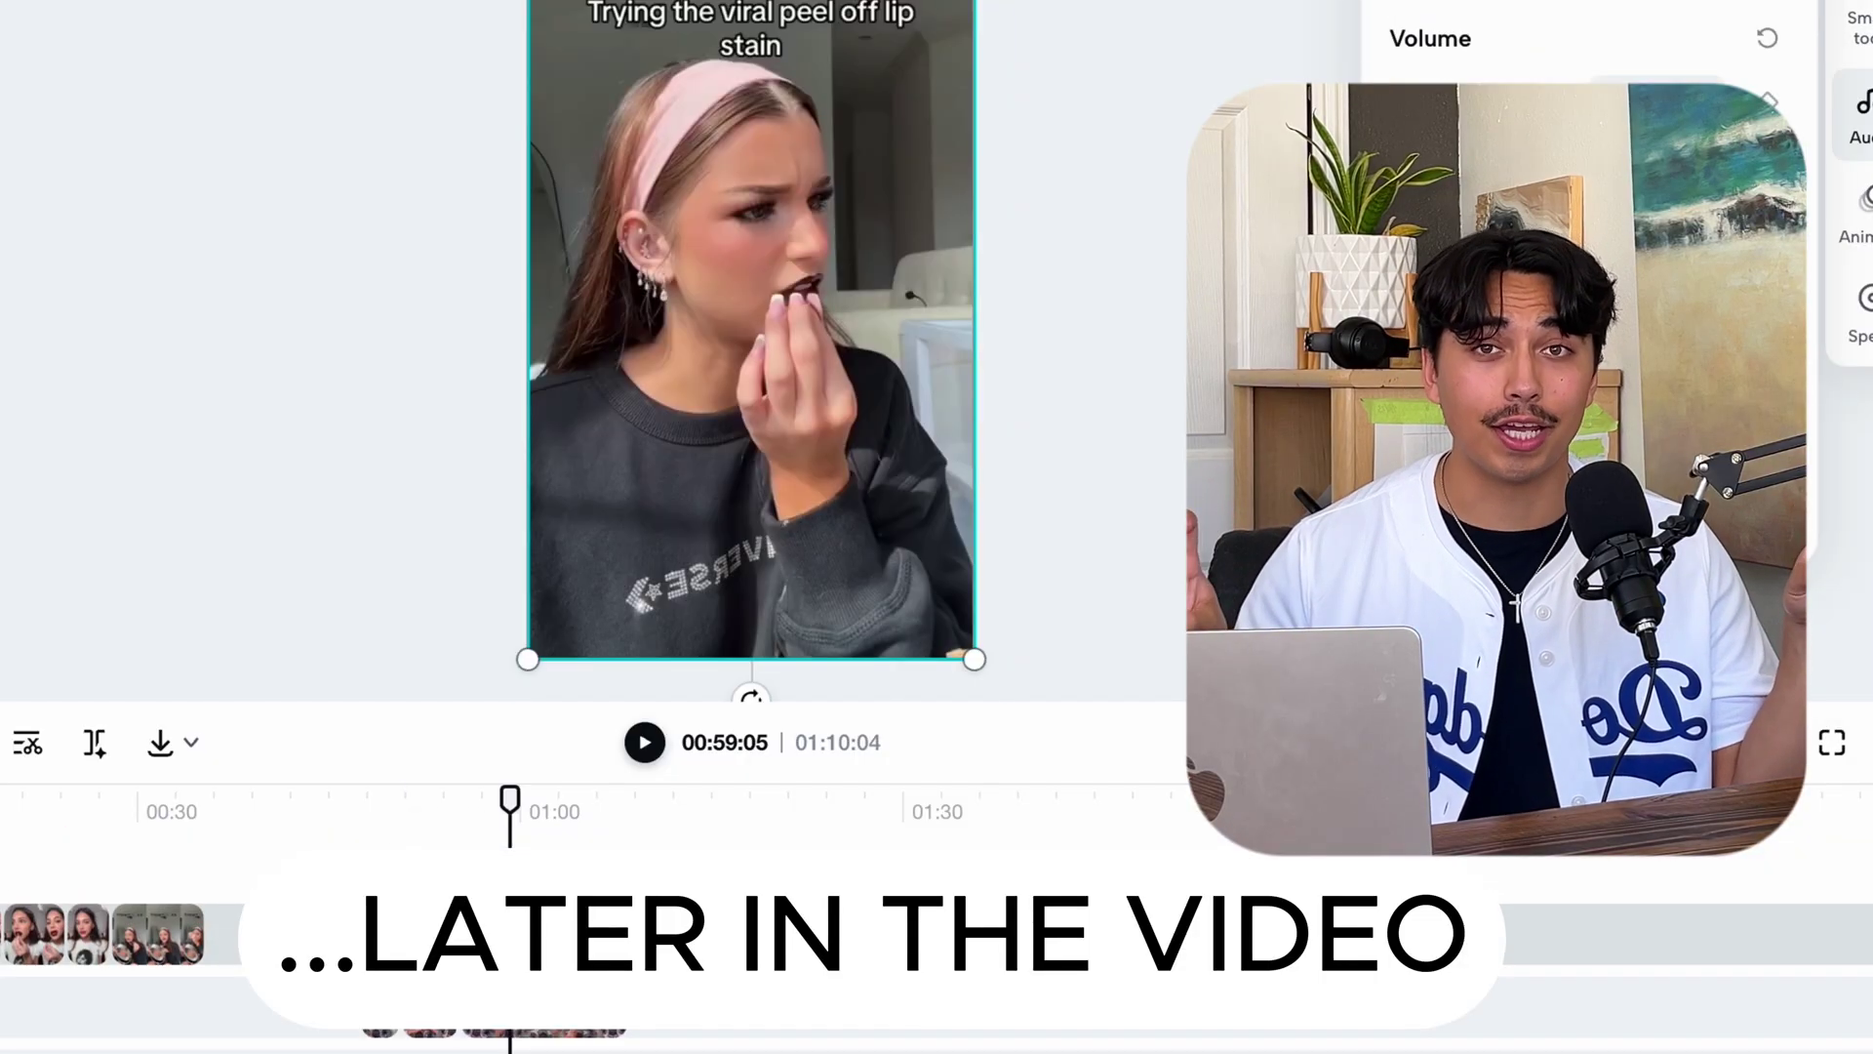
# In the video editor, remove the blonde woman's clip background and shrink it into the lower-left corner of the lip stain video.
pyautogui.click(582, 663)
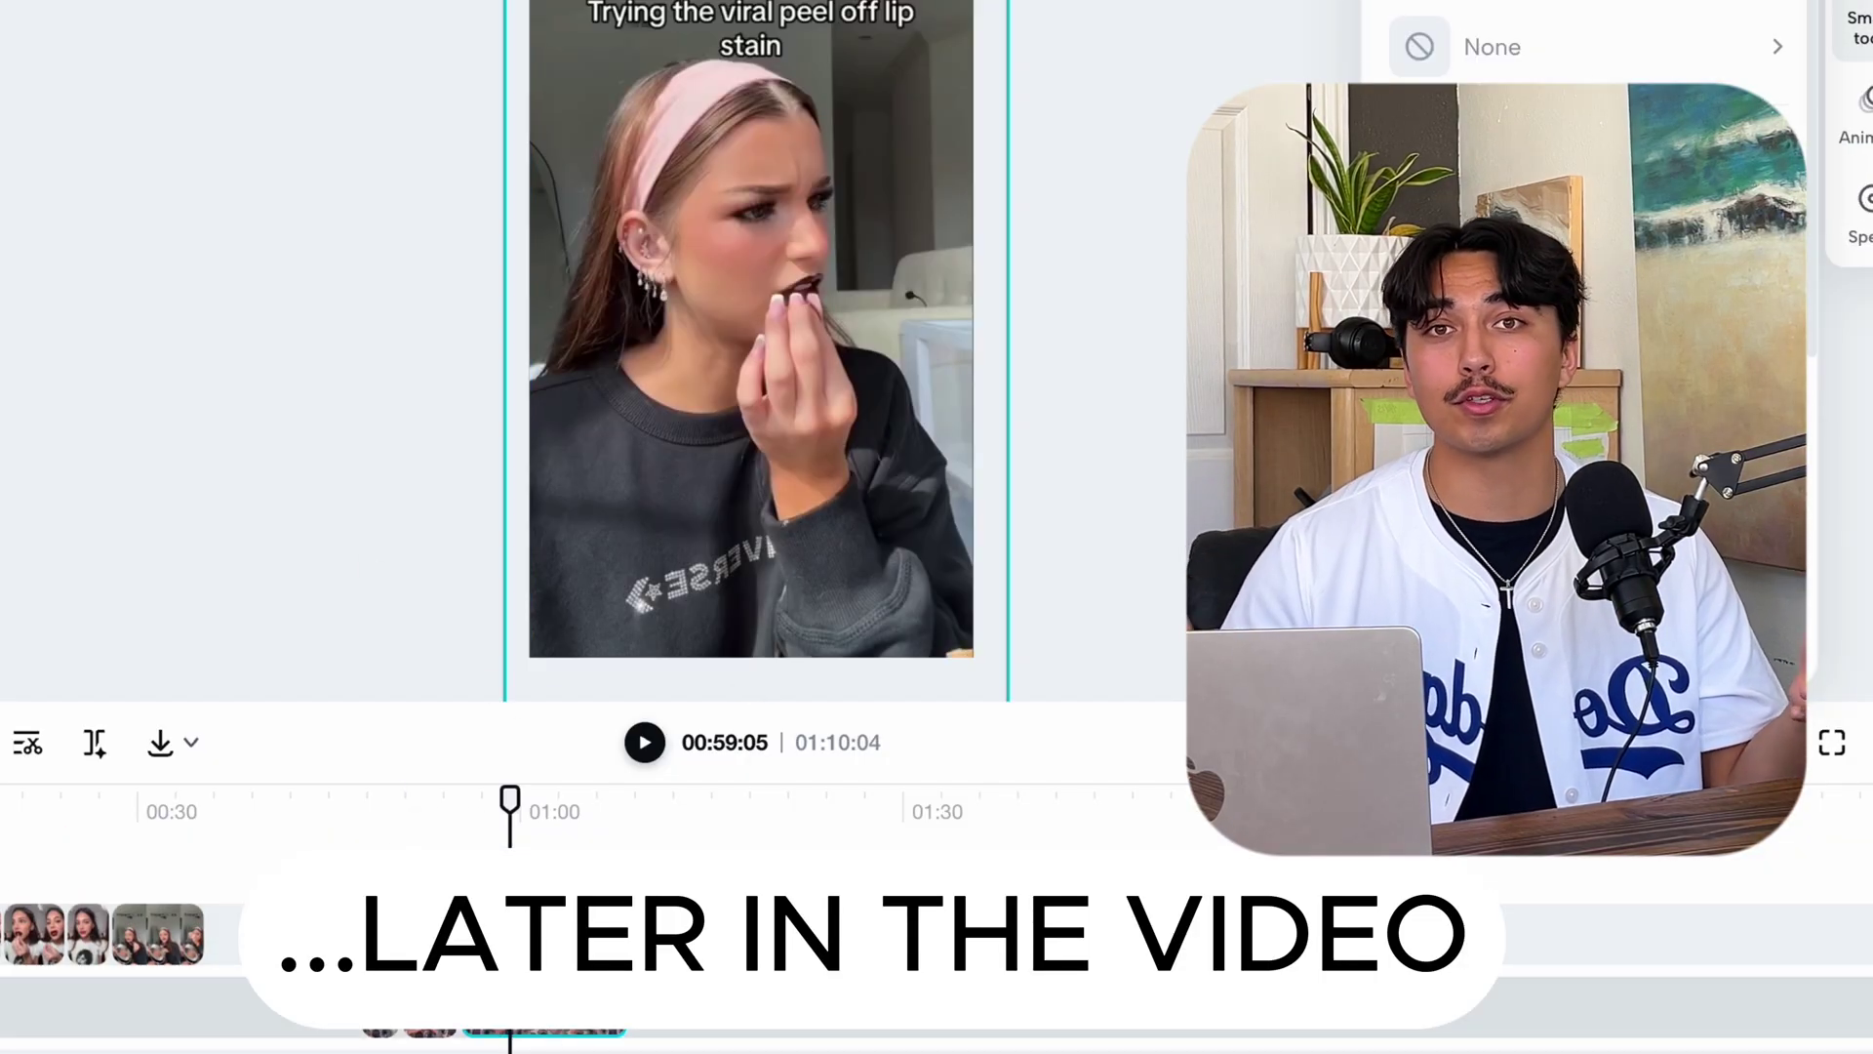
pyautogui.scroll(-5, 1576, 39)
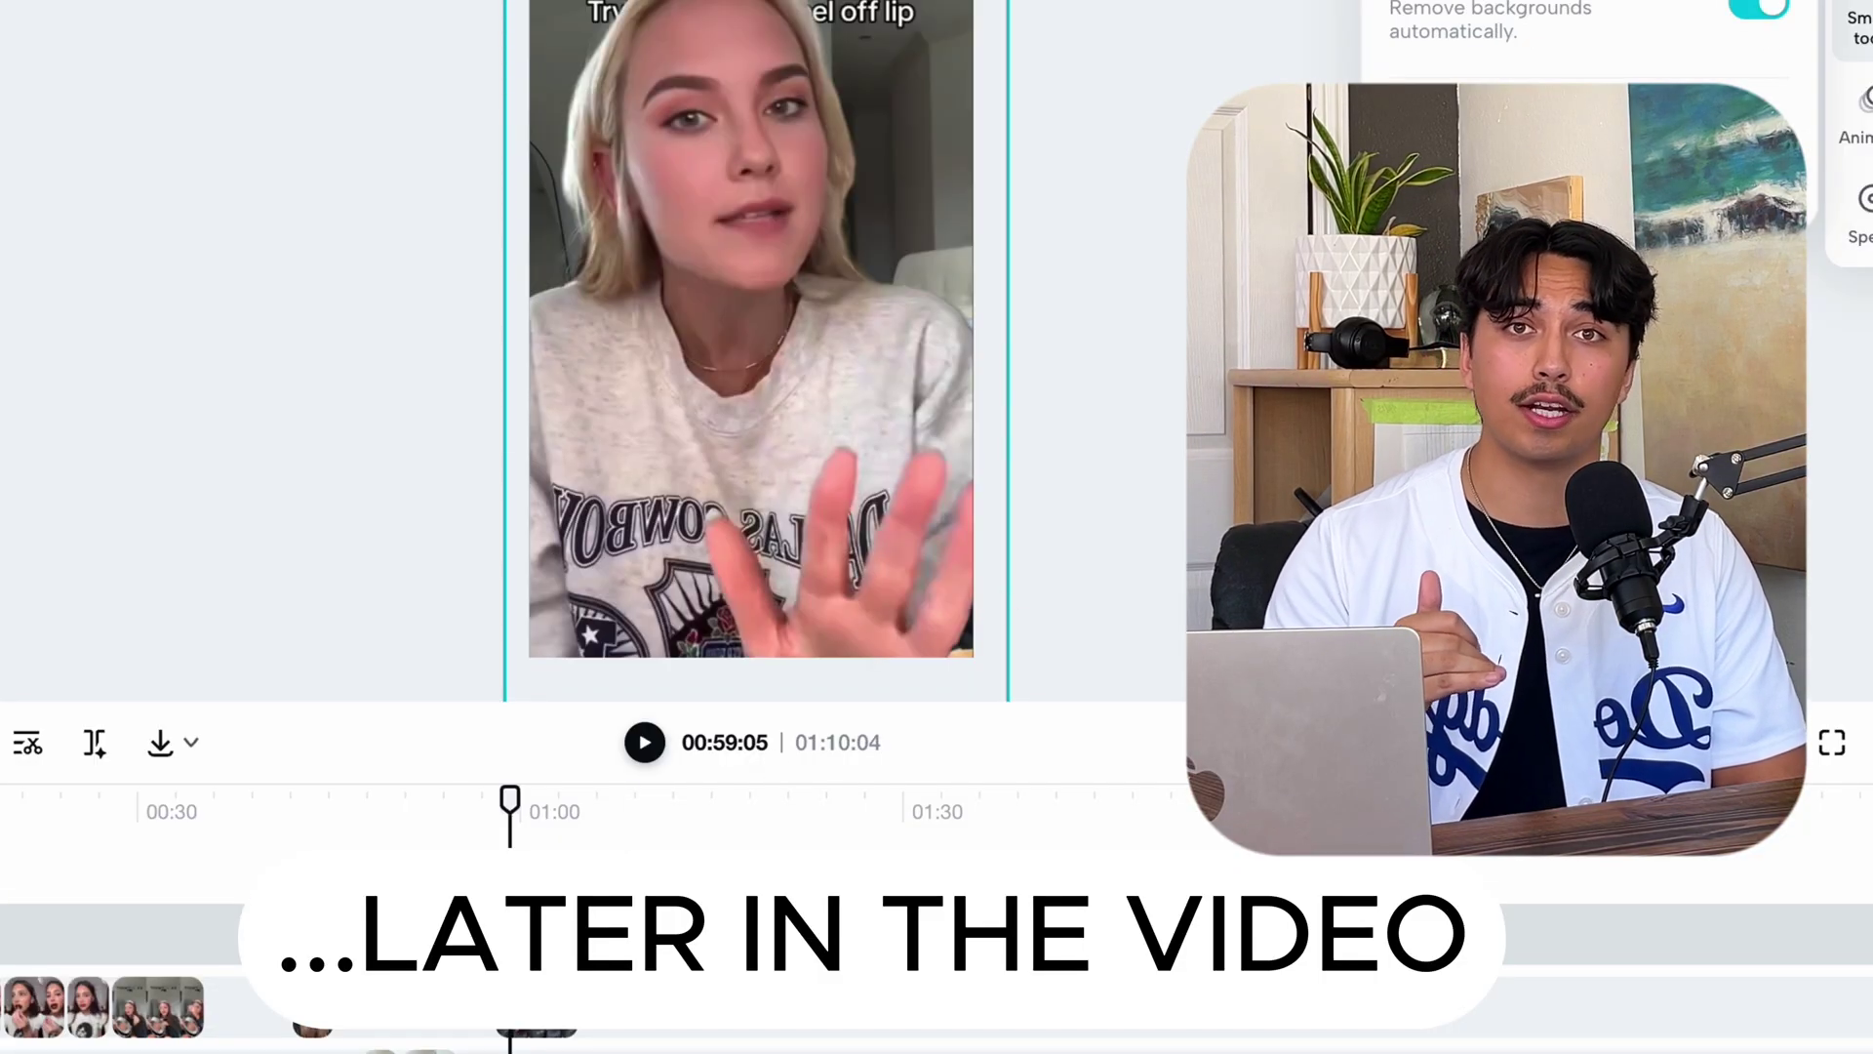
pyautogui.moveTo(576, 14); pyautogui.dragTo(767, 293)
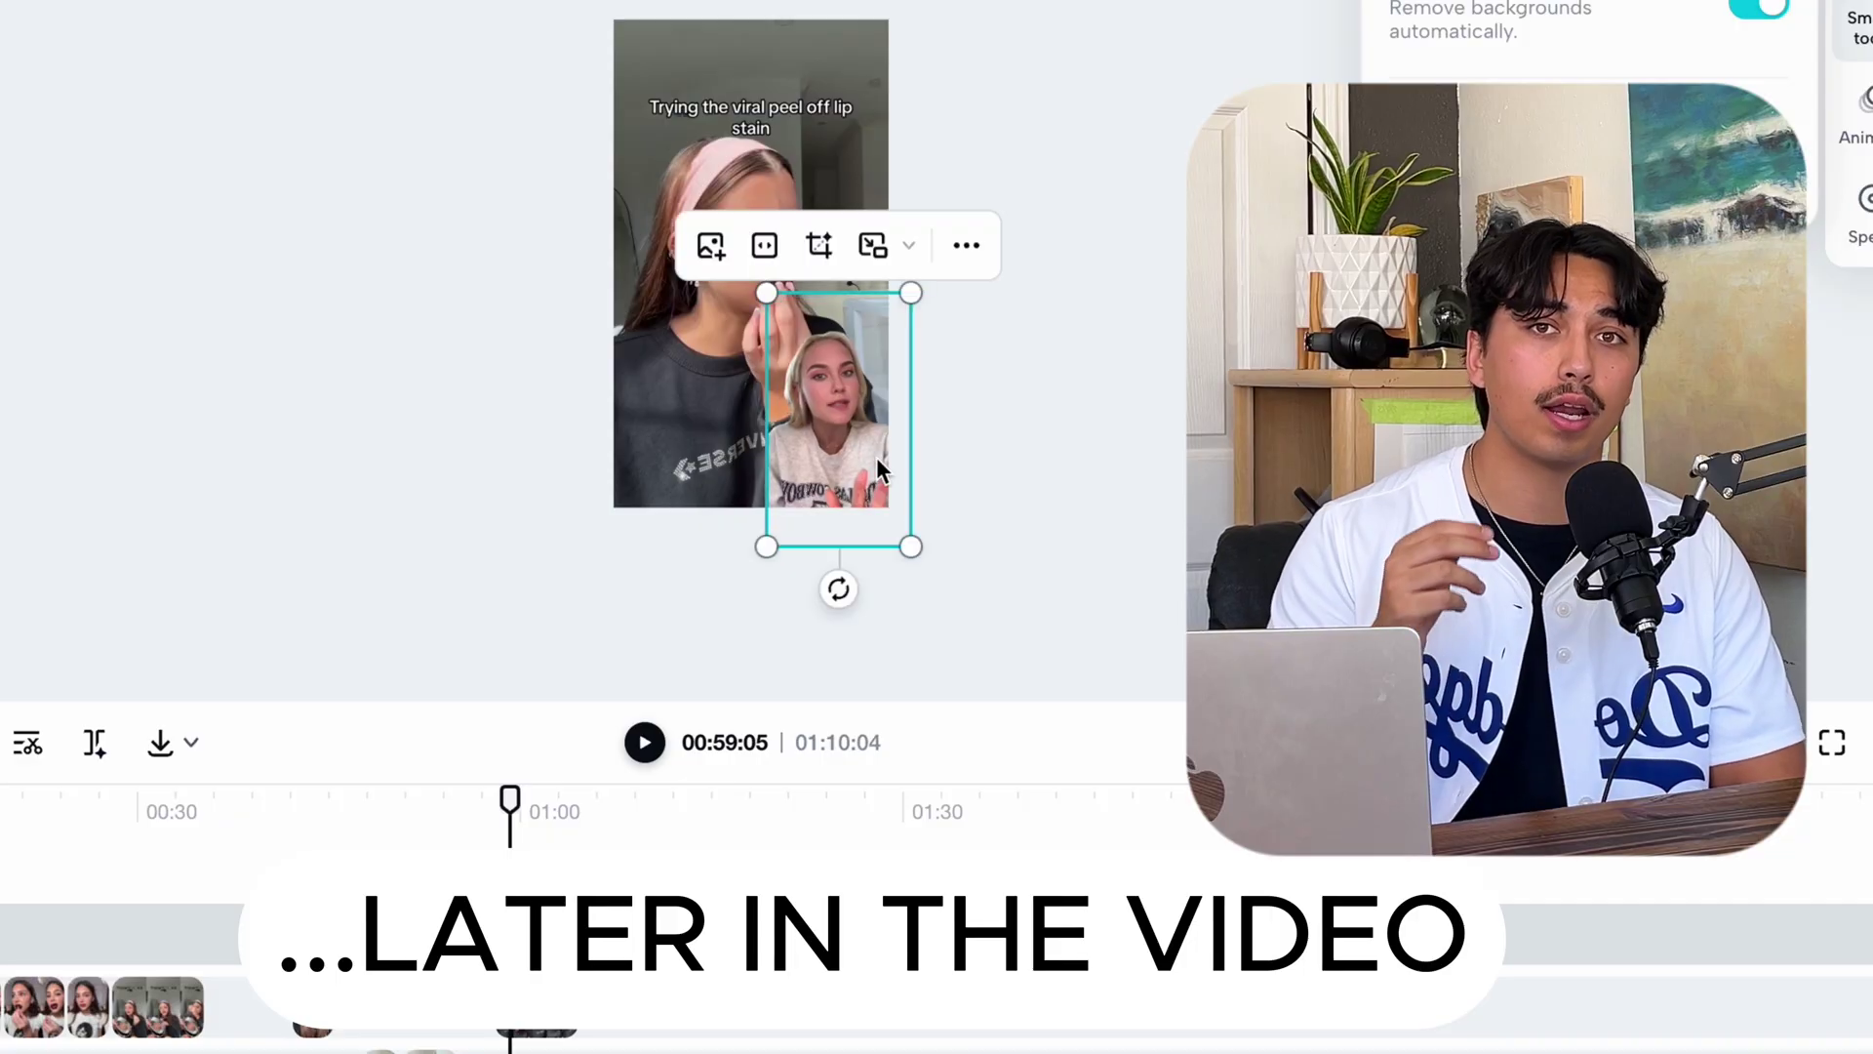
pyautogui.moveTo(877, 458); pyautogui.dragTo(703, 432)
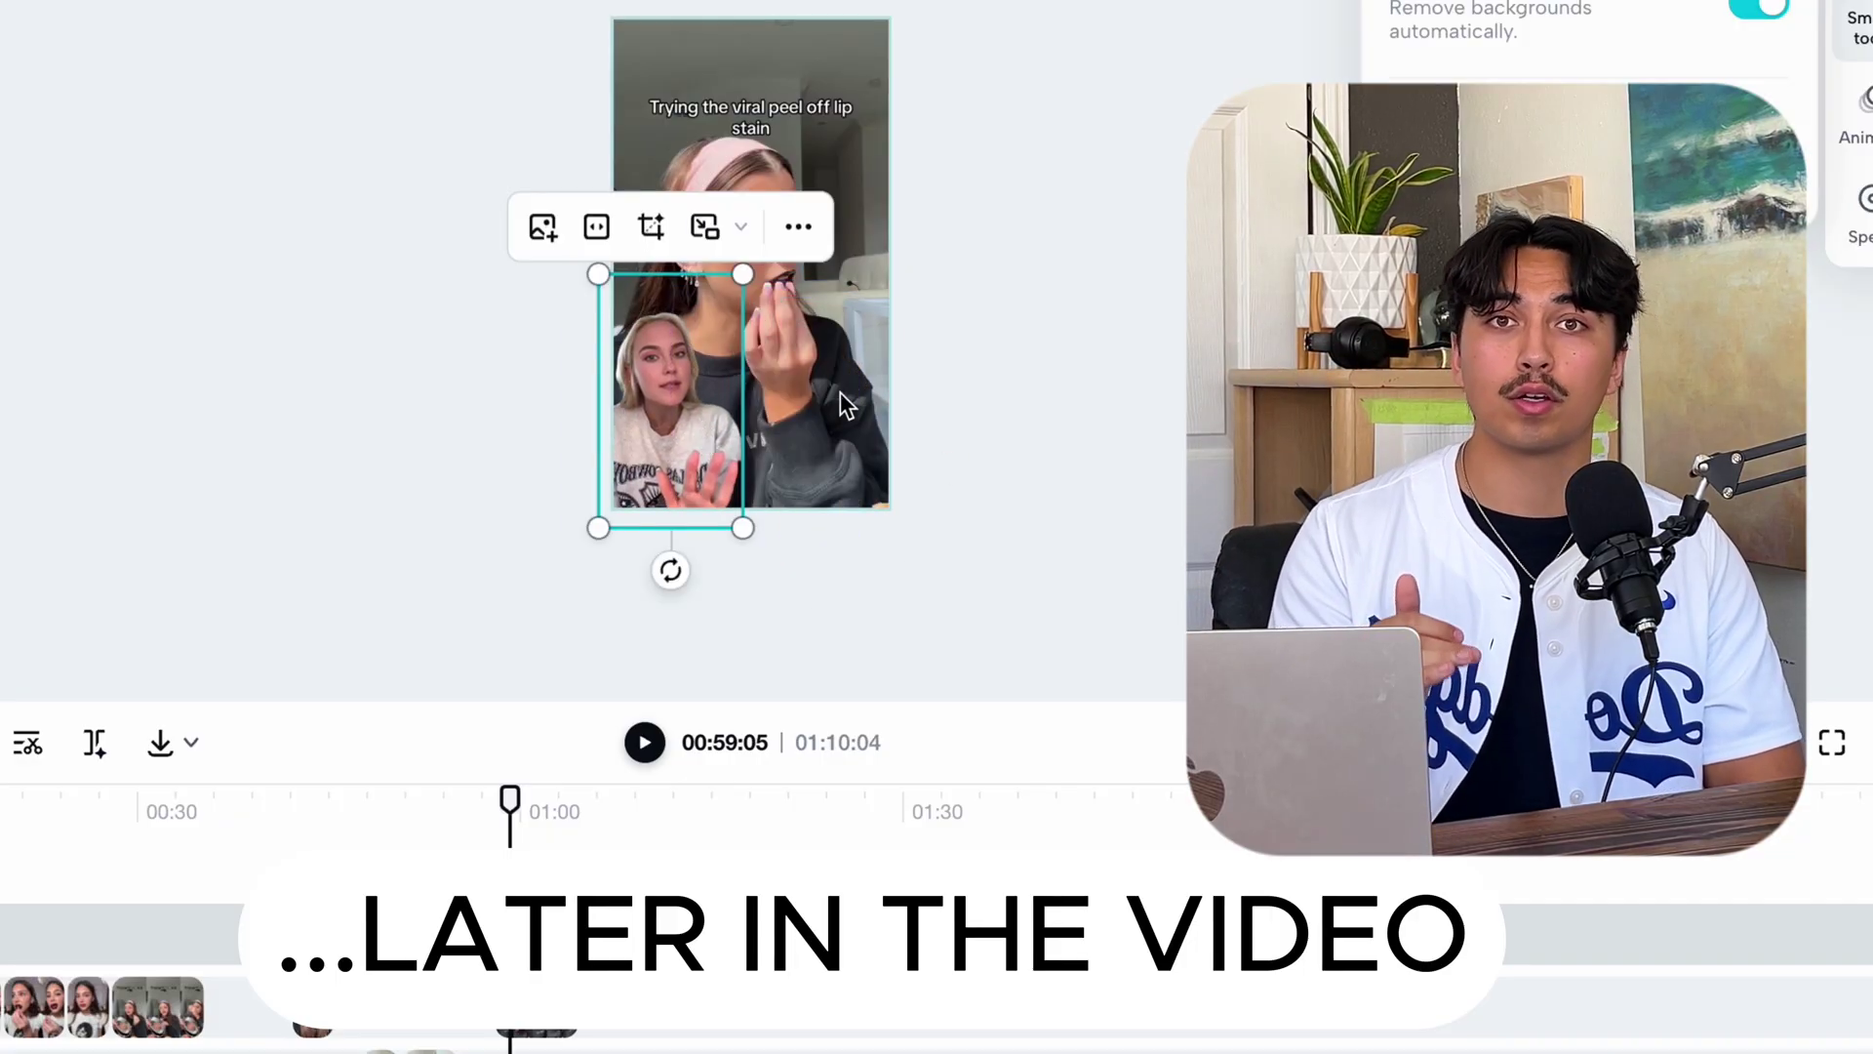
pyautogui.click(837, 625)
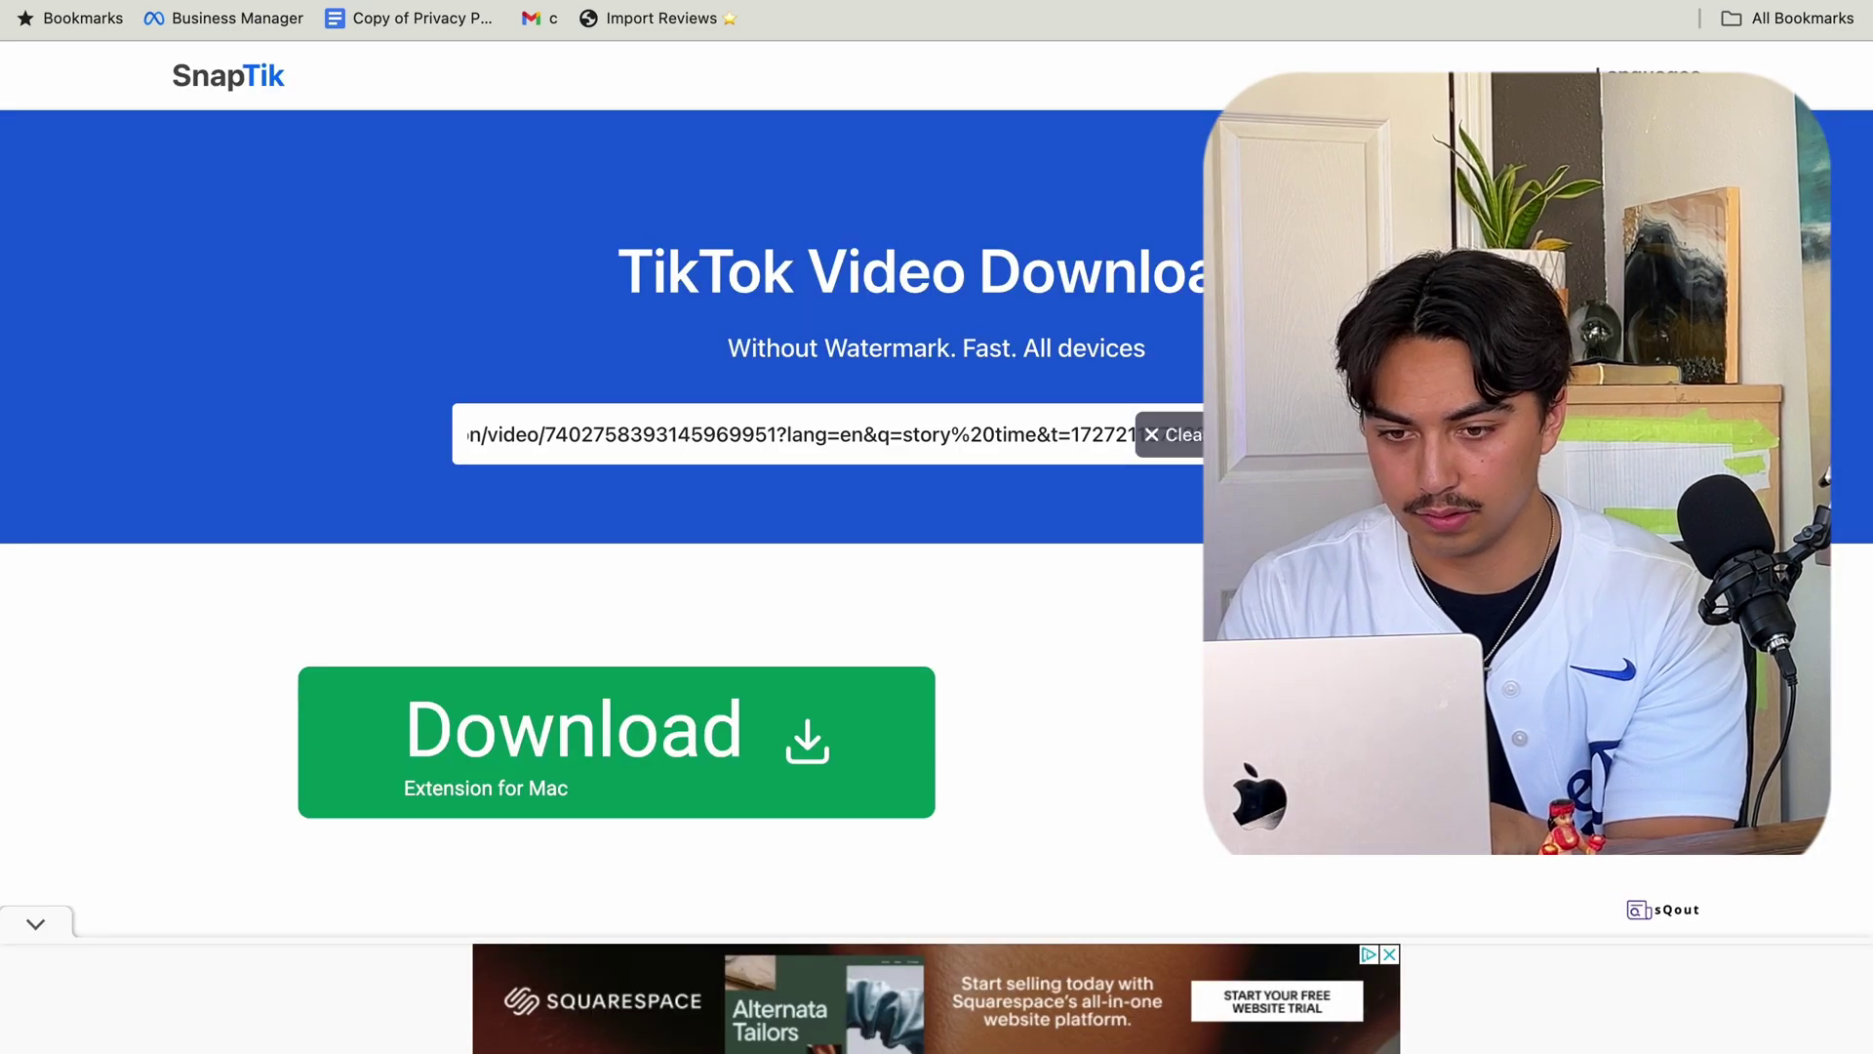
# Submit the copied TikTok story time video link in SnapTik for download and mute the rewarded ad.
pyautogui.click(910, 433)
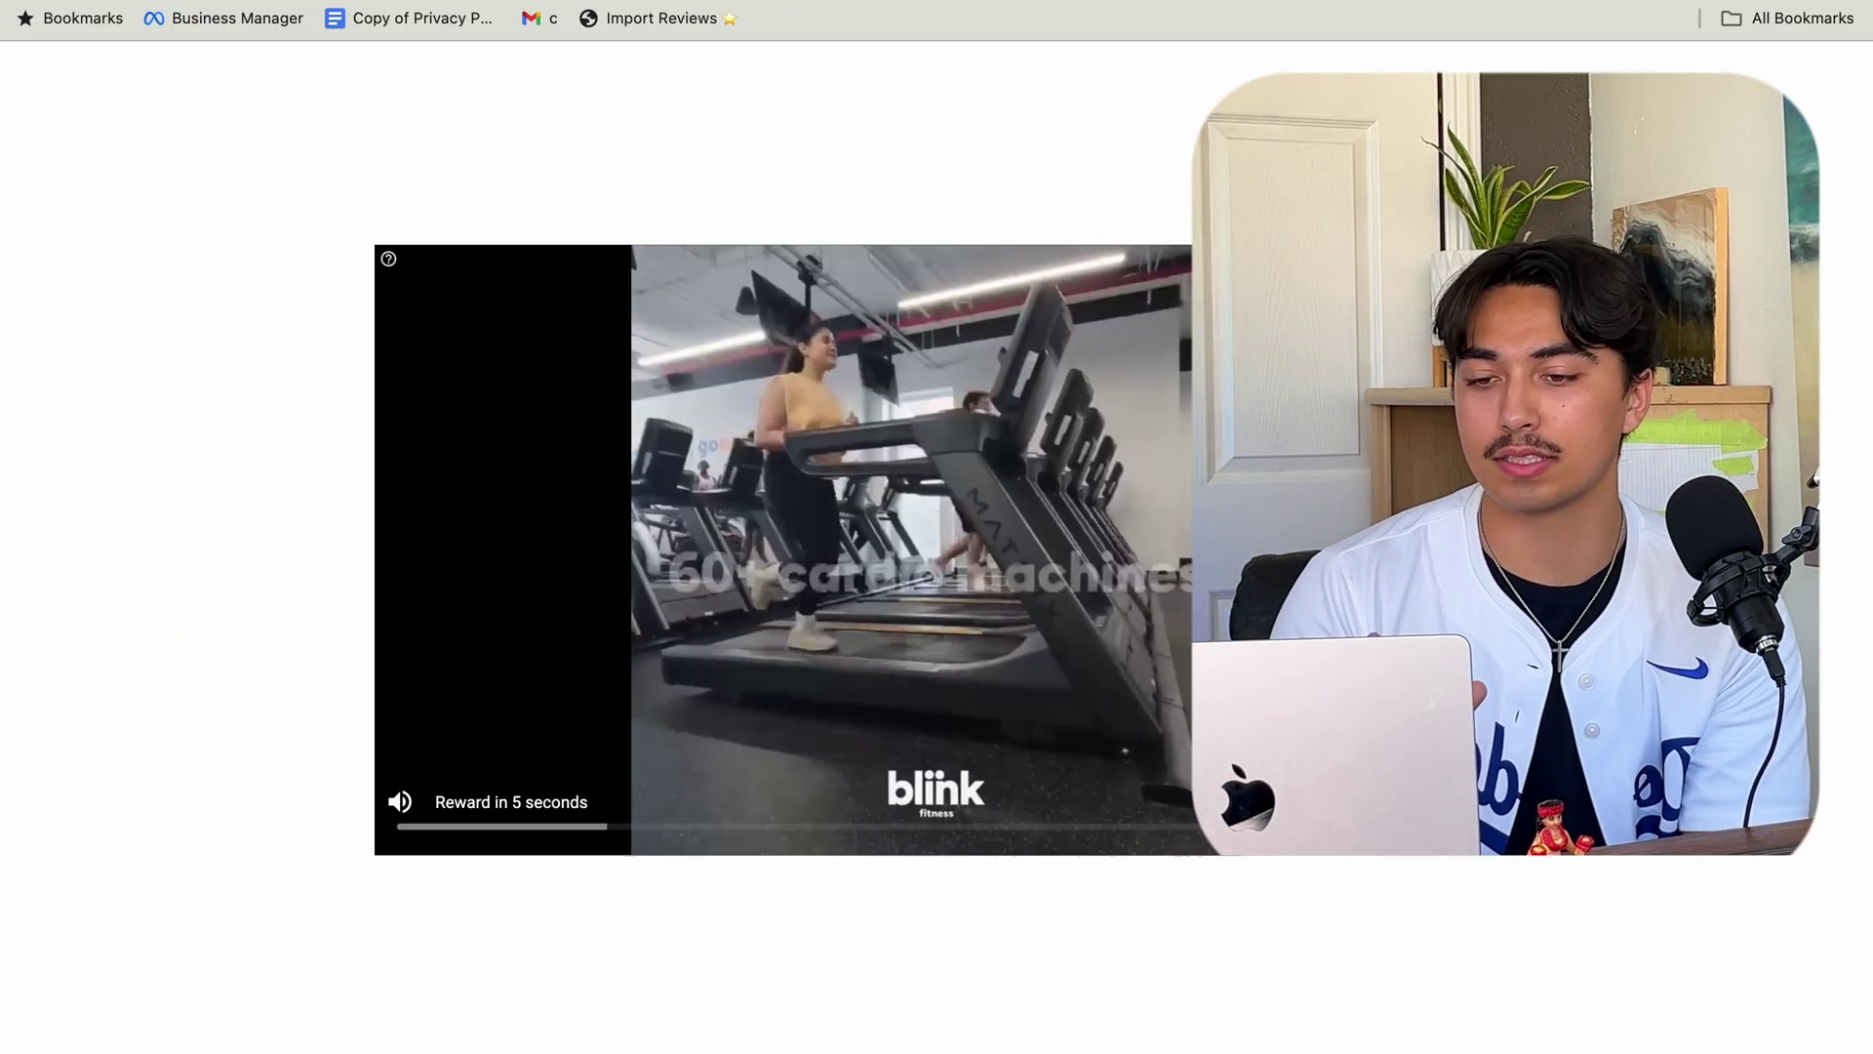
pyautogui.press('XF86AudioMute')
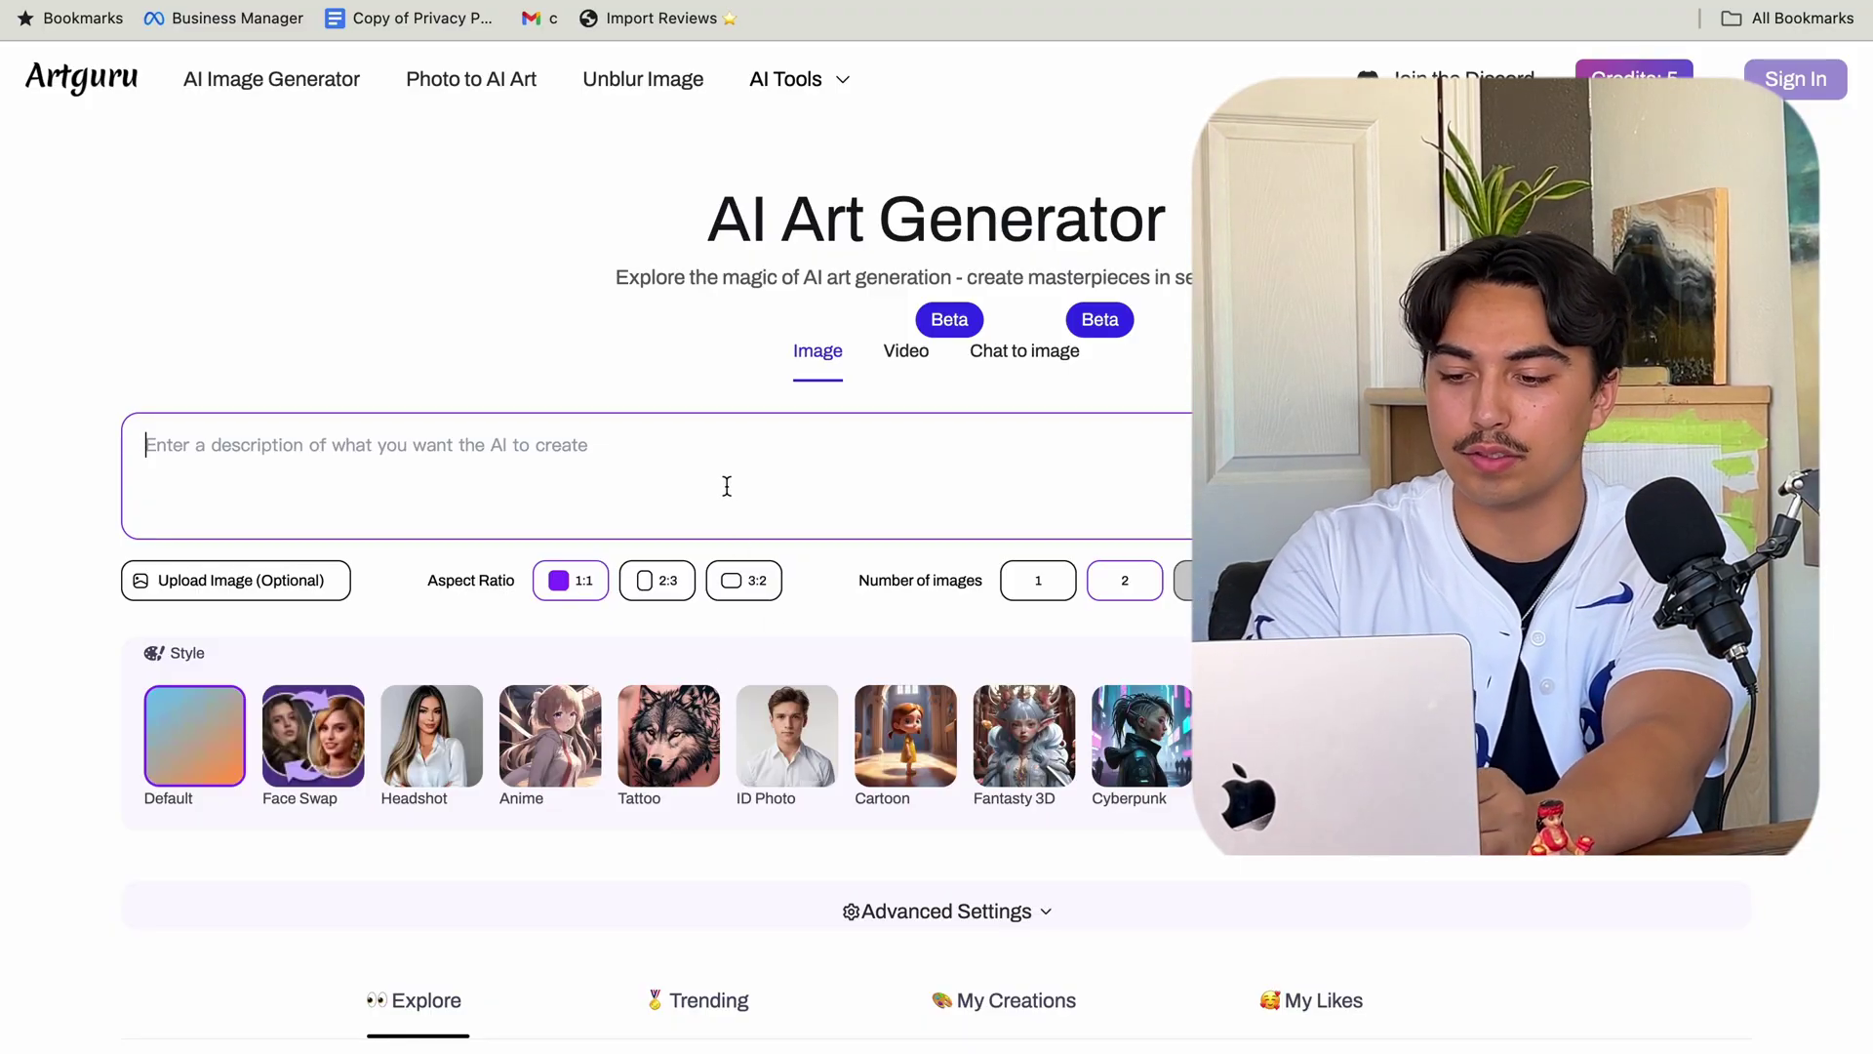
# Generate images in Artguru from the description "Portrait of a woman in her 20's with lipstick on".
pyautogui.write('Portrait of a woman in h')
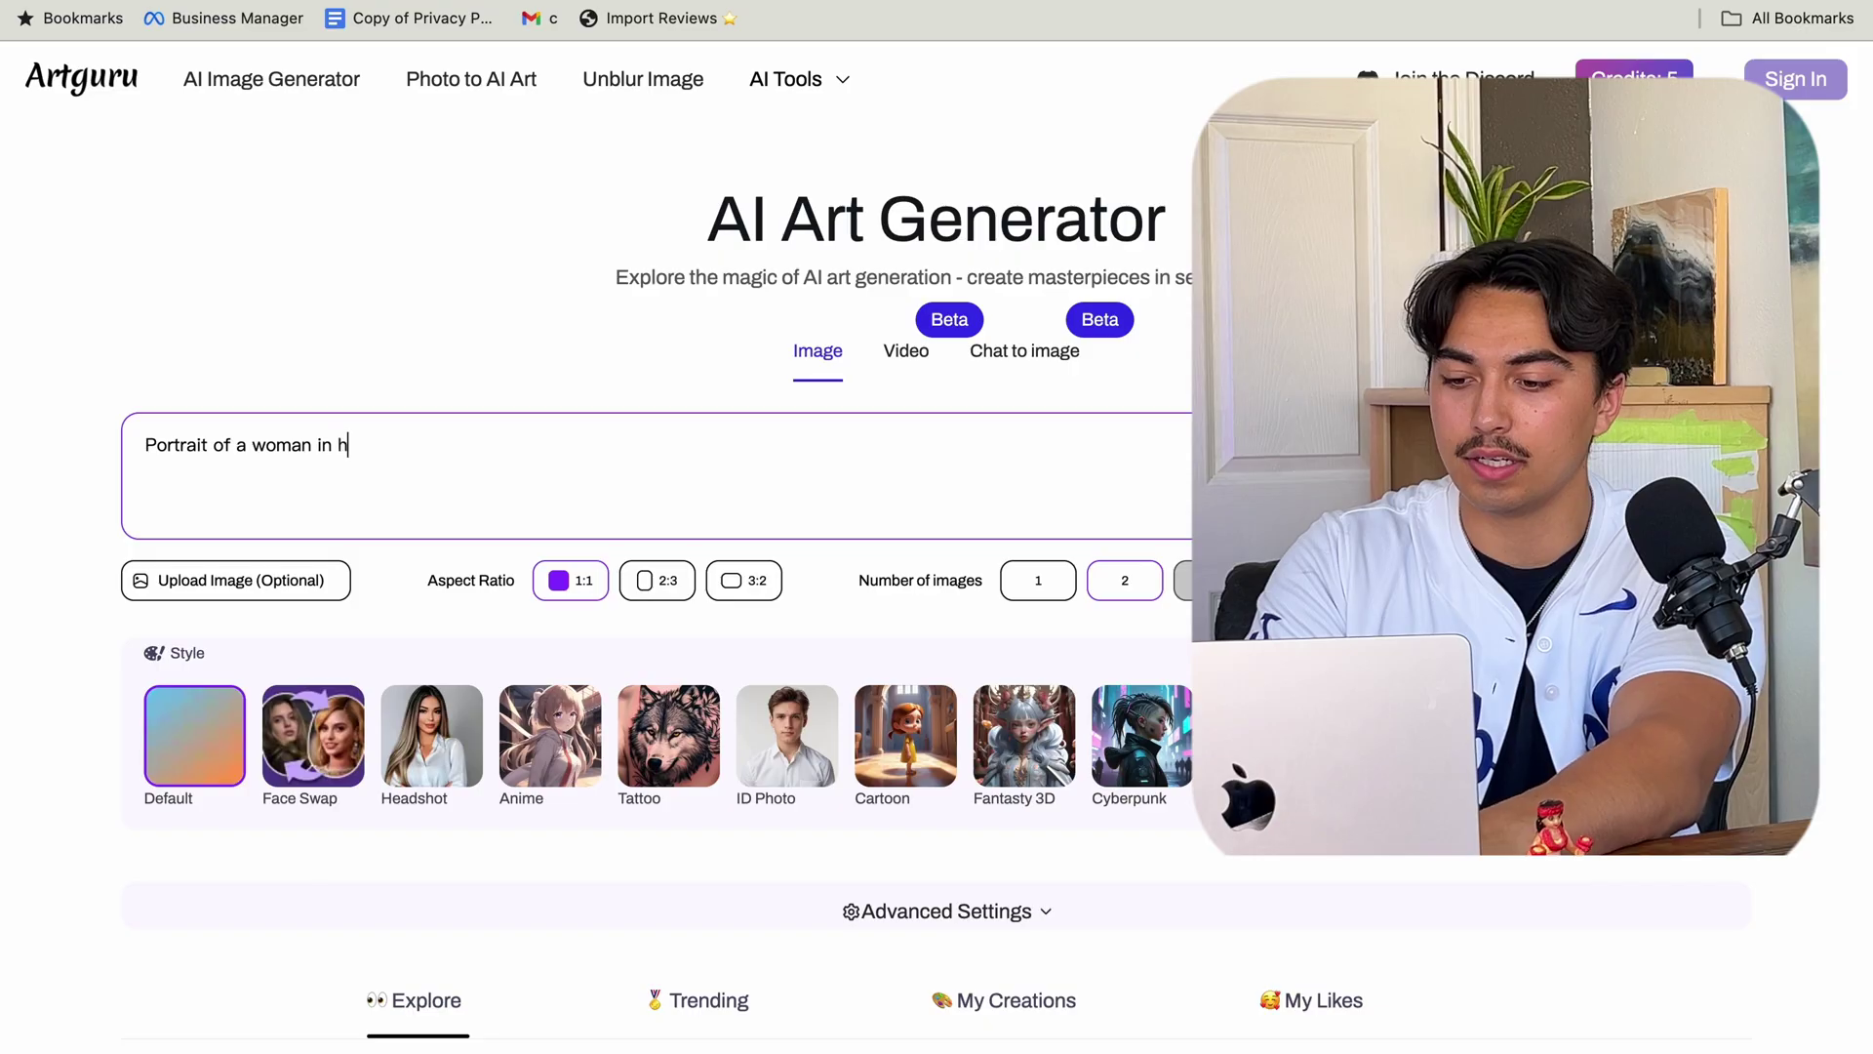
pyautogui.write("er 20's ")
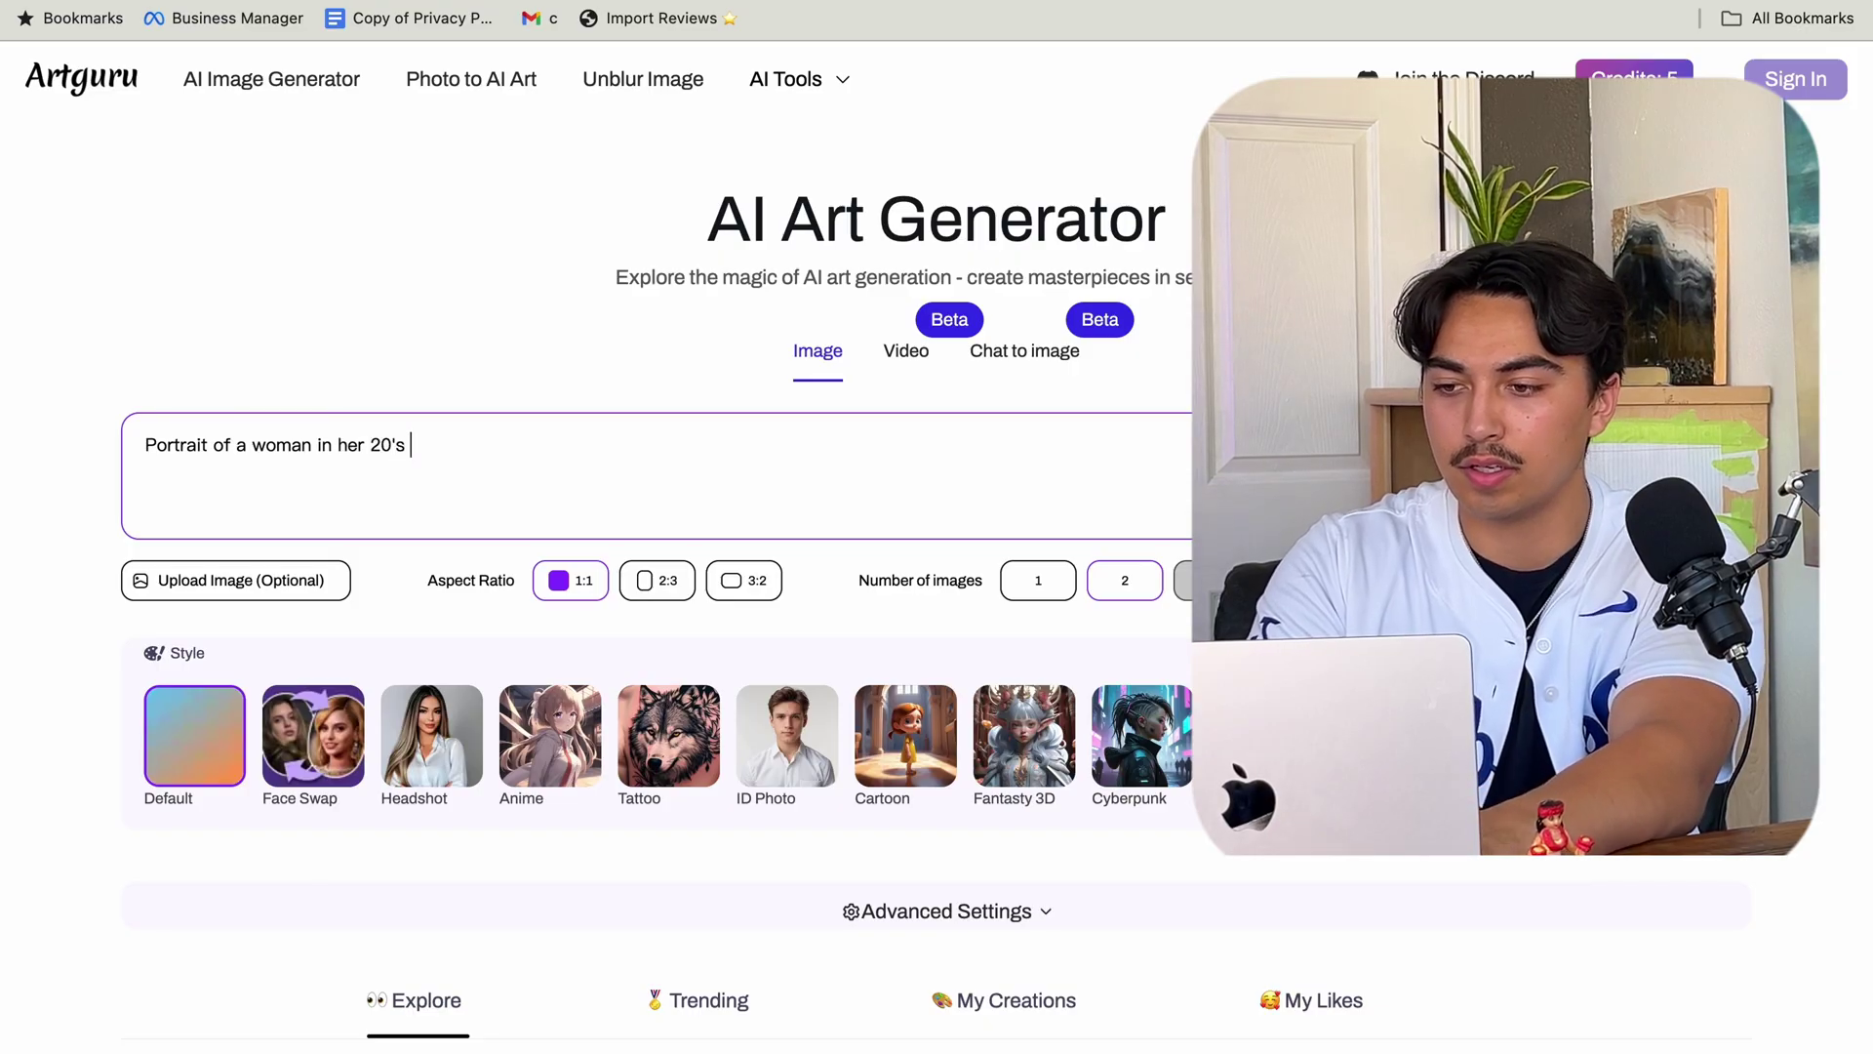
pyautogui.write('with lipstick o')
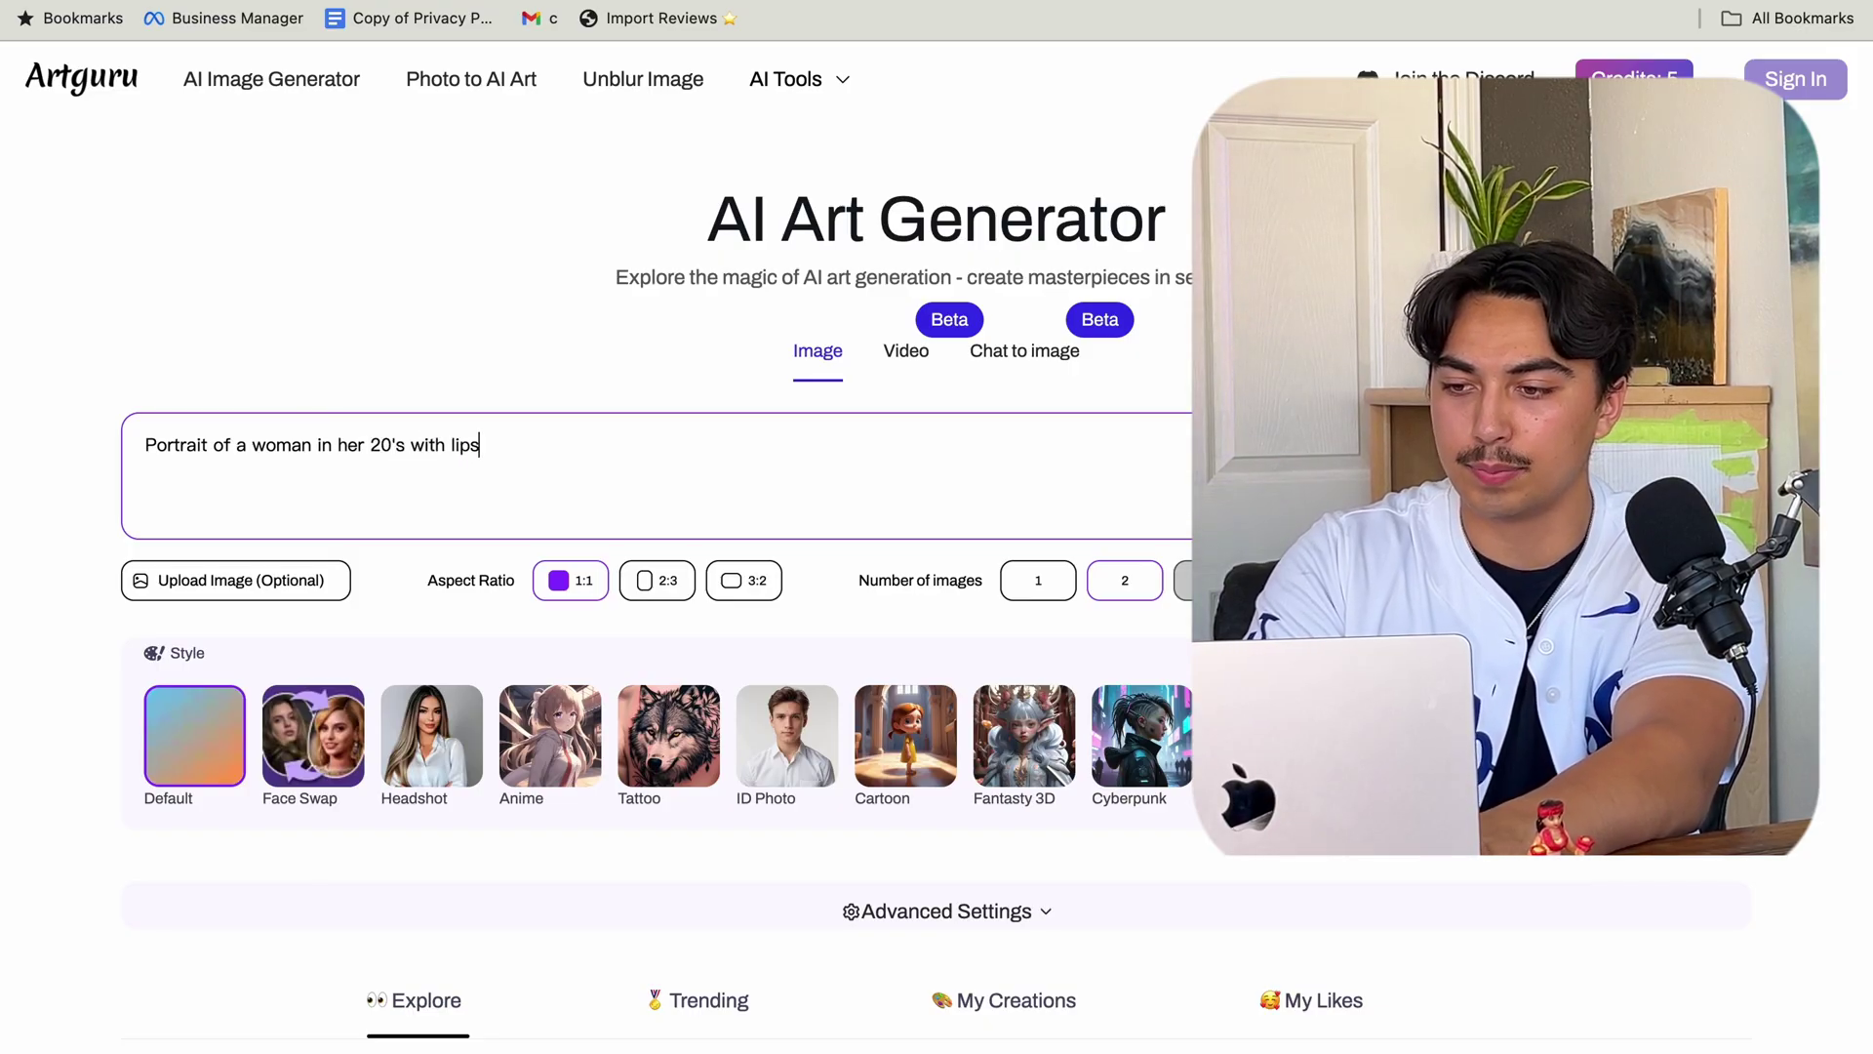
pyautogui.write('n')
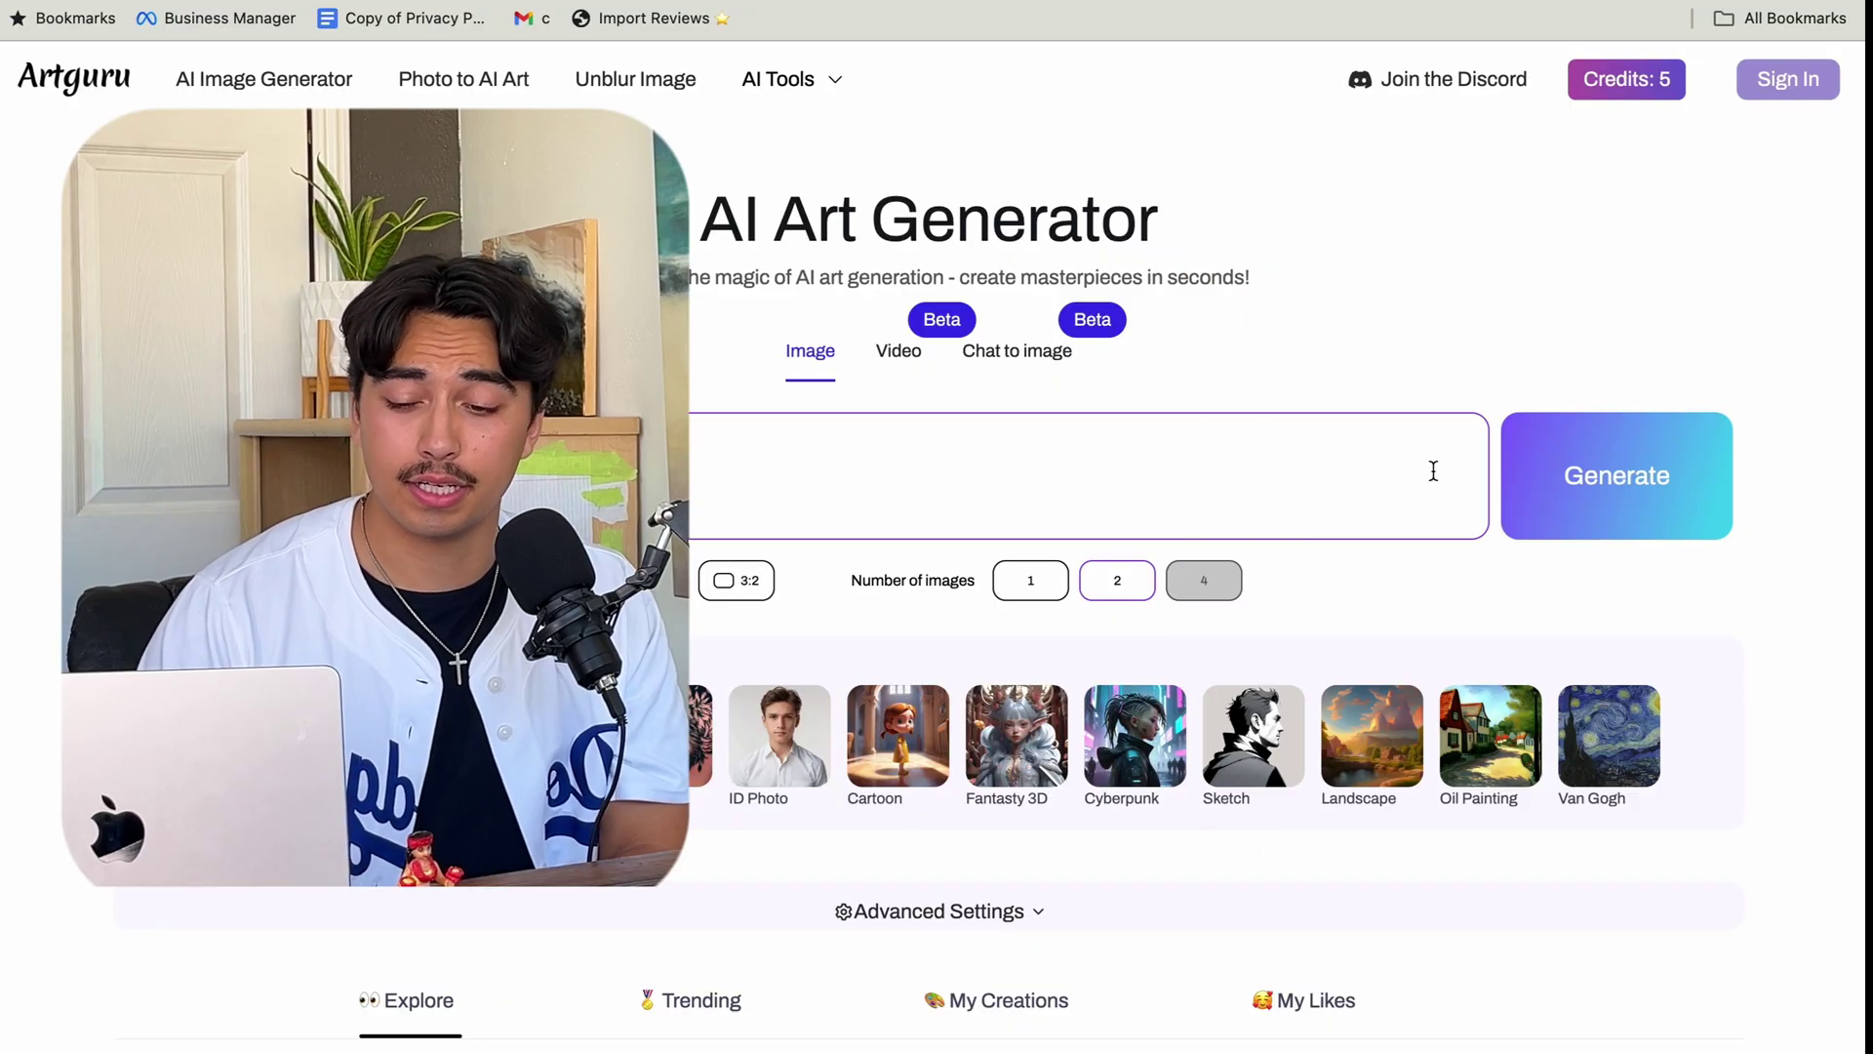
pyautogui.click(1546, 493)
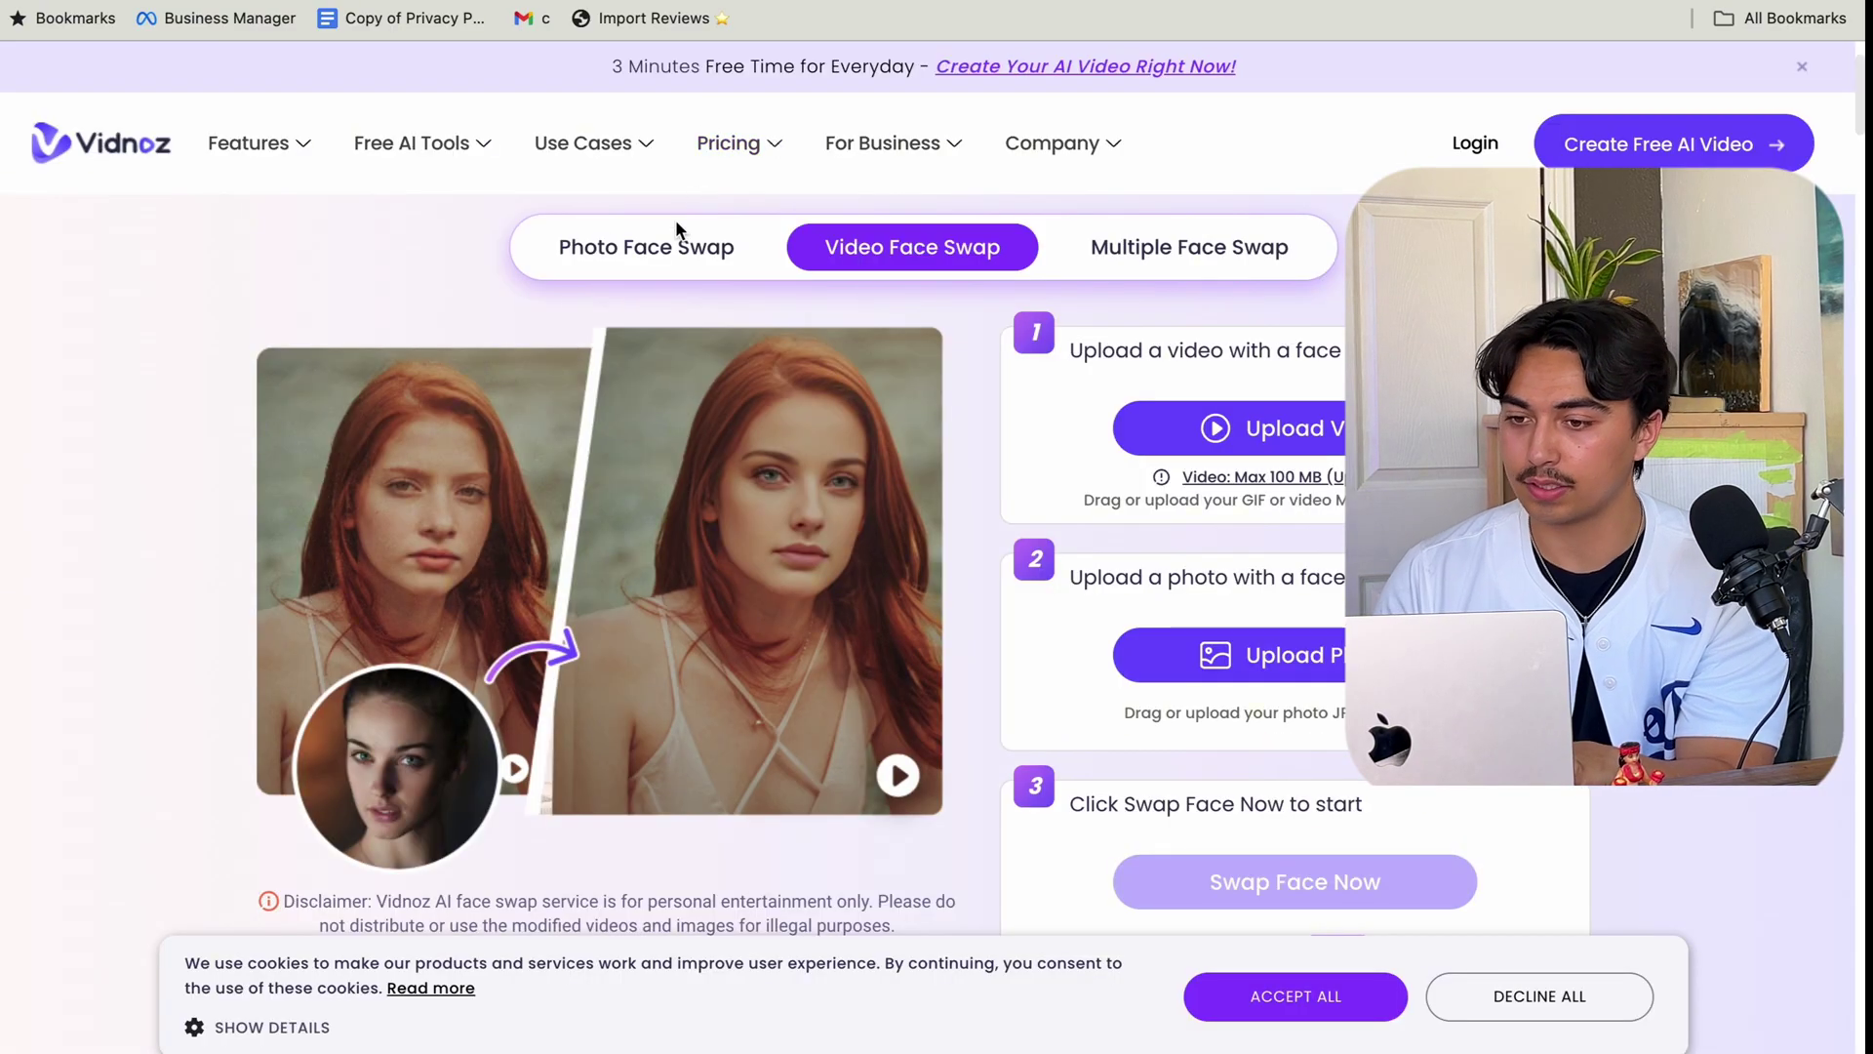
pyautogui.click(658, 270)
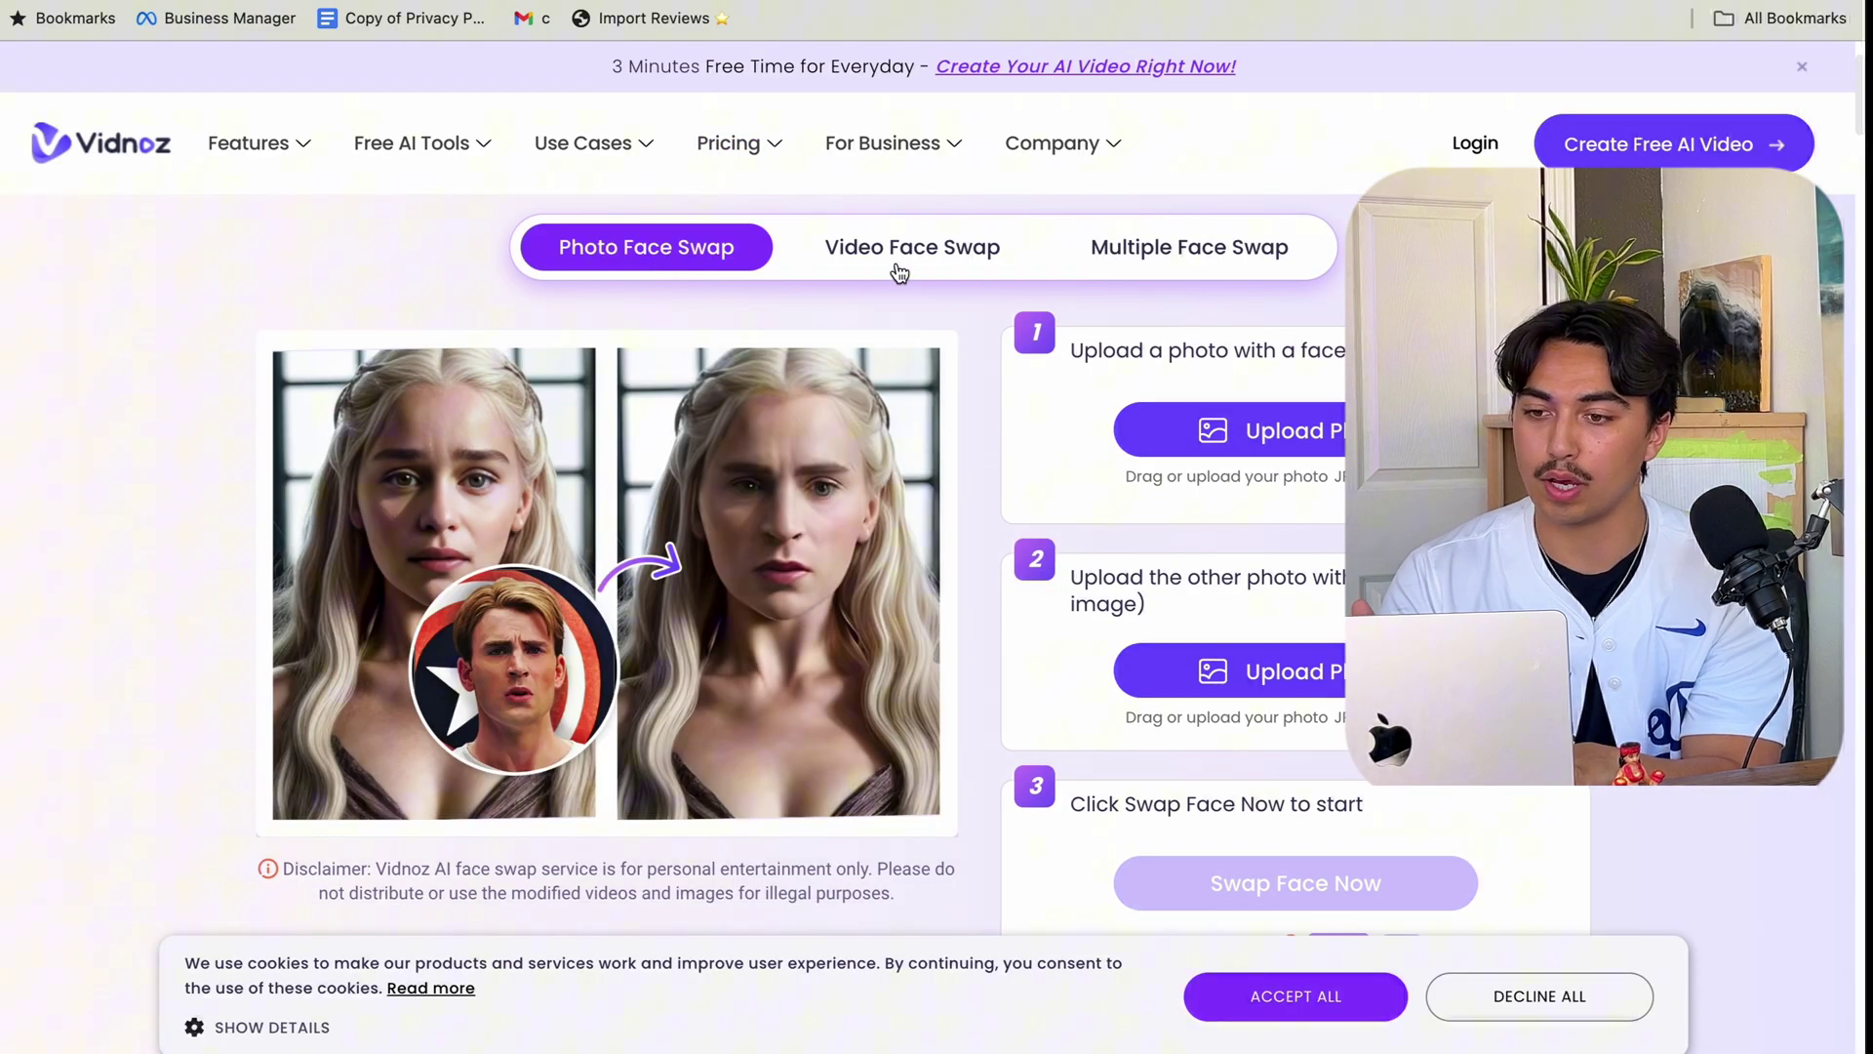
pyautogui.click(956, 269)
pyautogui.scroll(-1, 1122, 332)
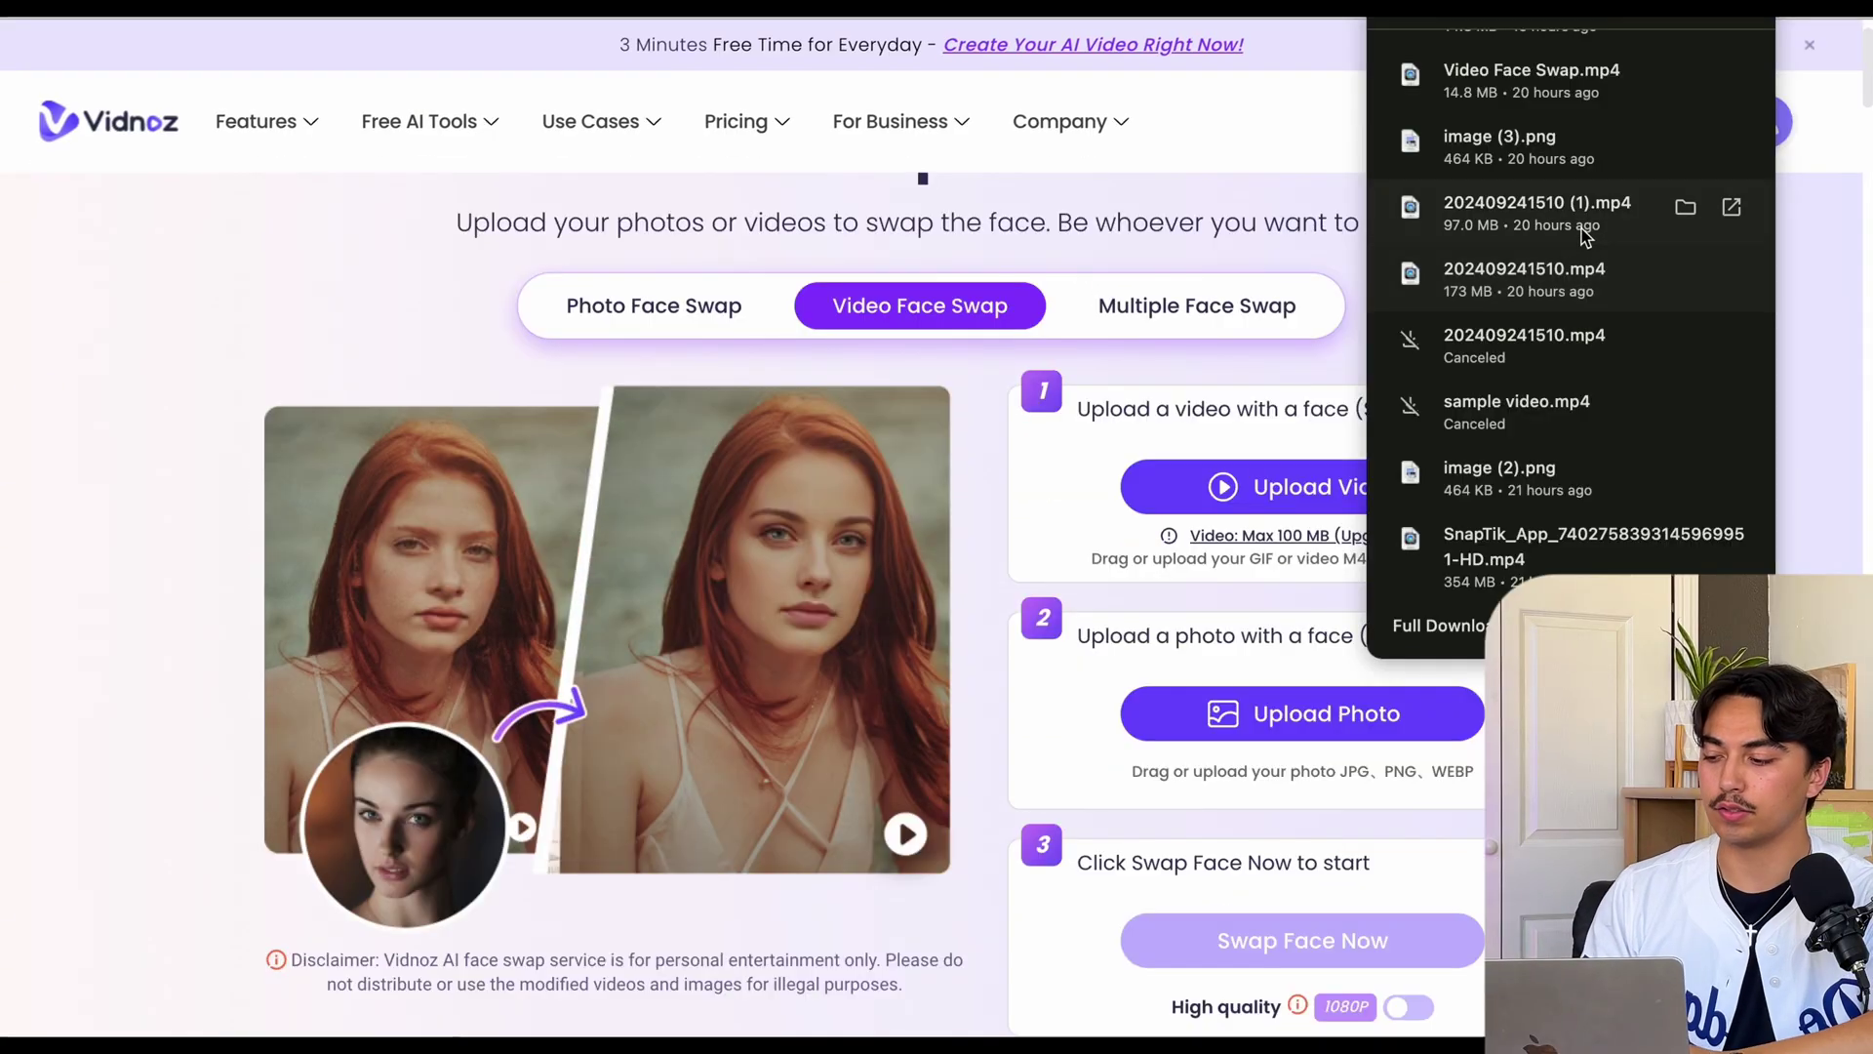
pyautogui.moveTo(1581, 226); pyautogui.dragTo(1226, 503)
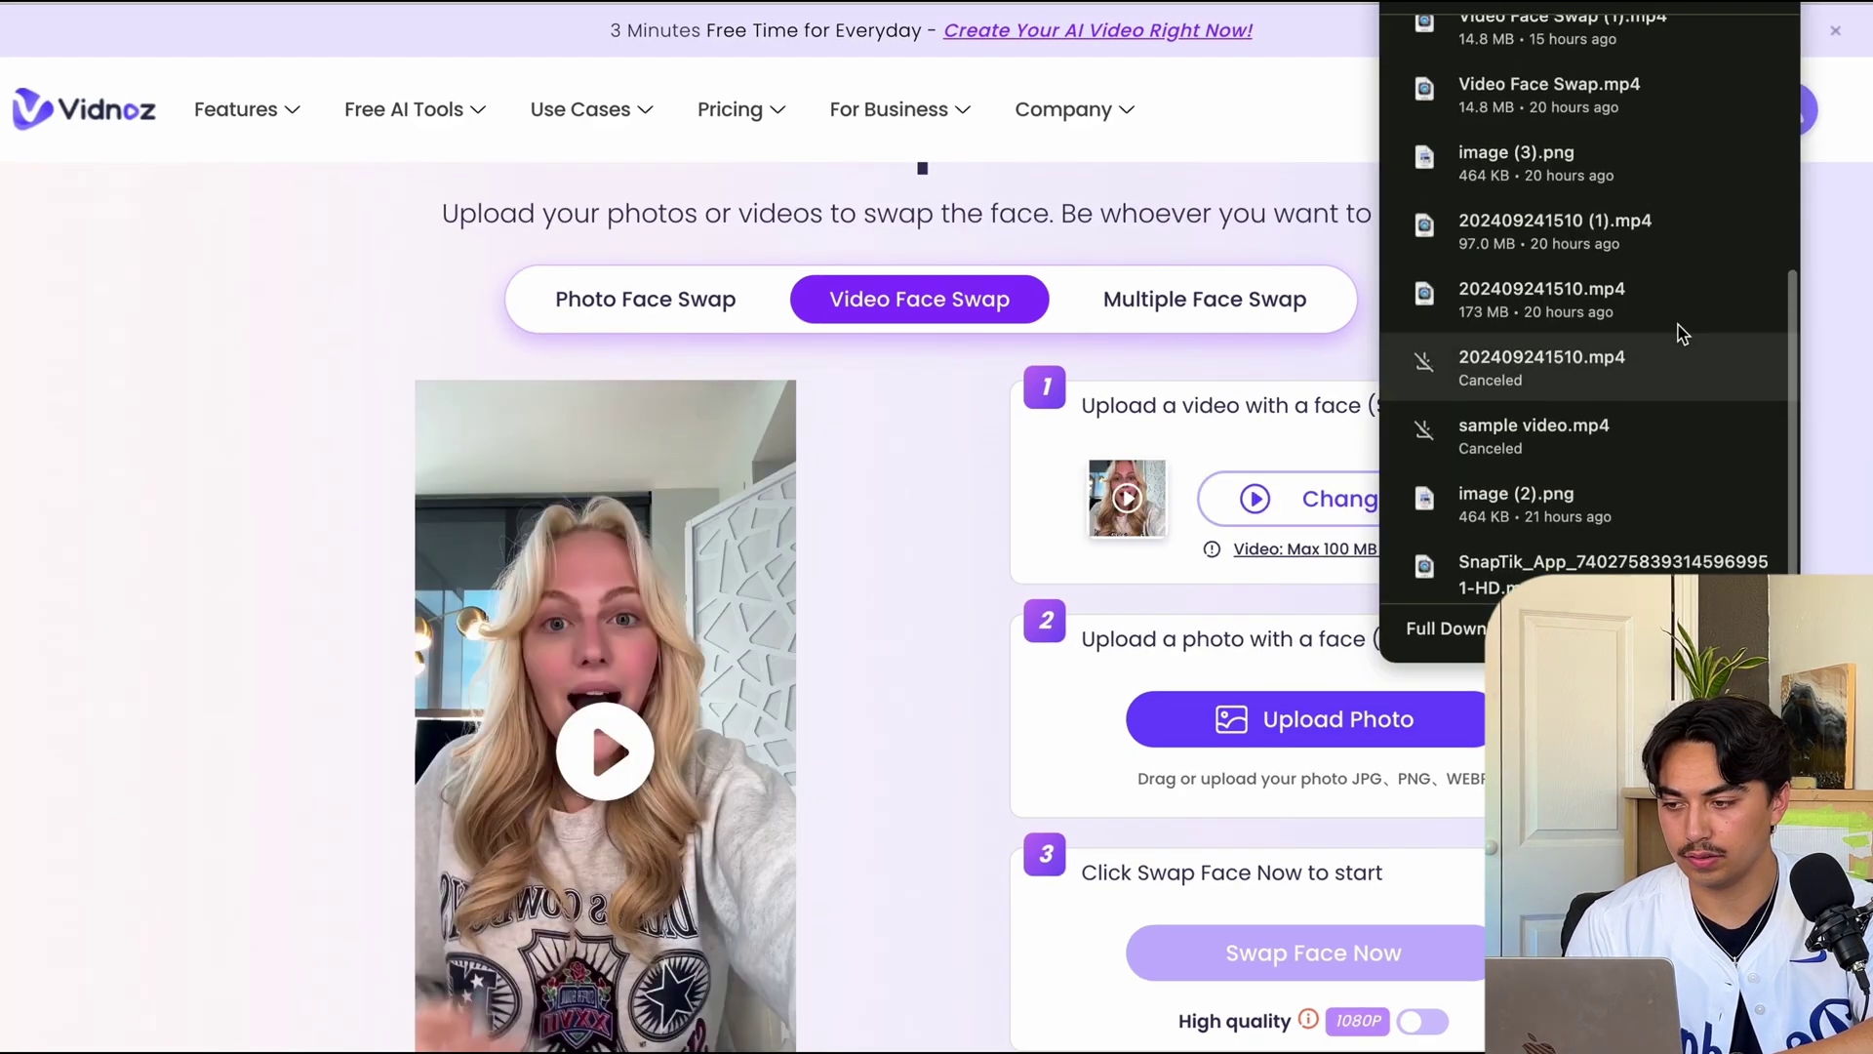
pyautogui.moveTo(1610, 163); pyautogui.dragTo(1278, 722)
pyautogui.scroll(-1, 831, 606)
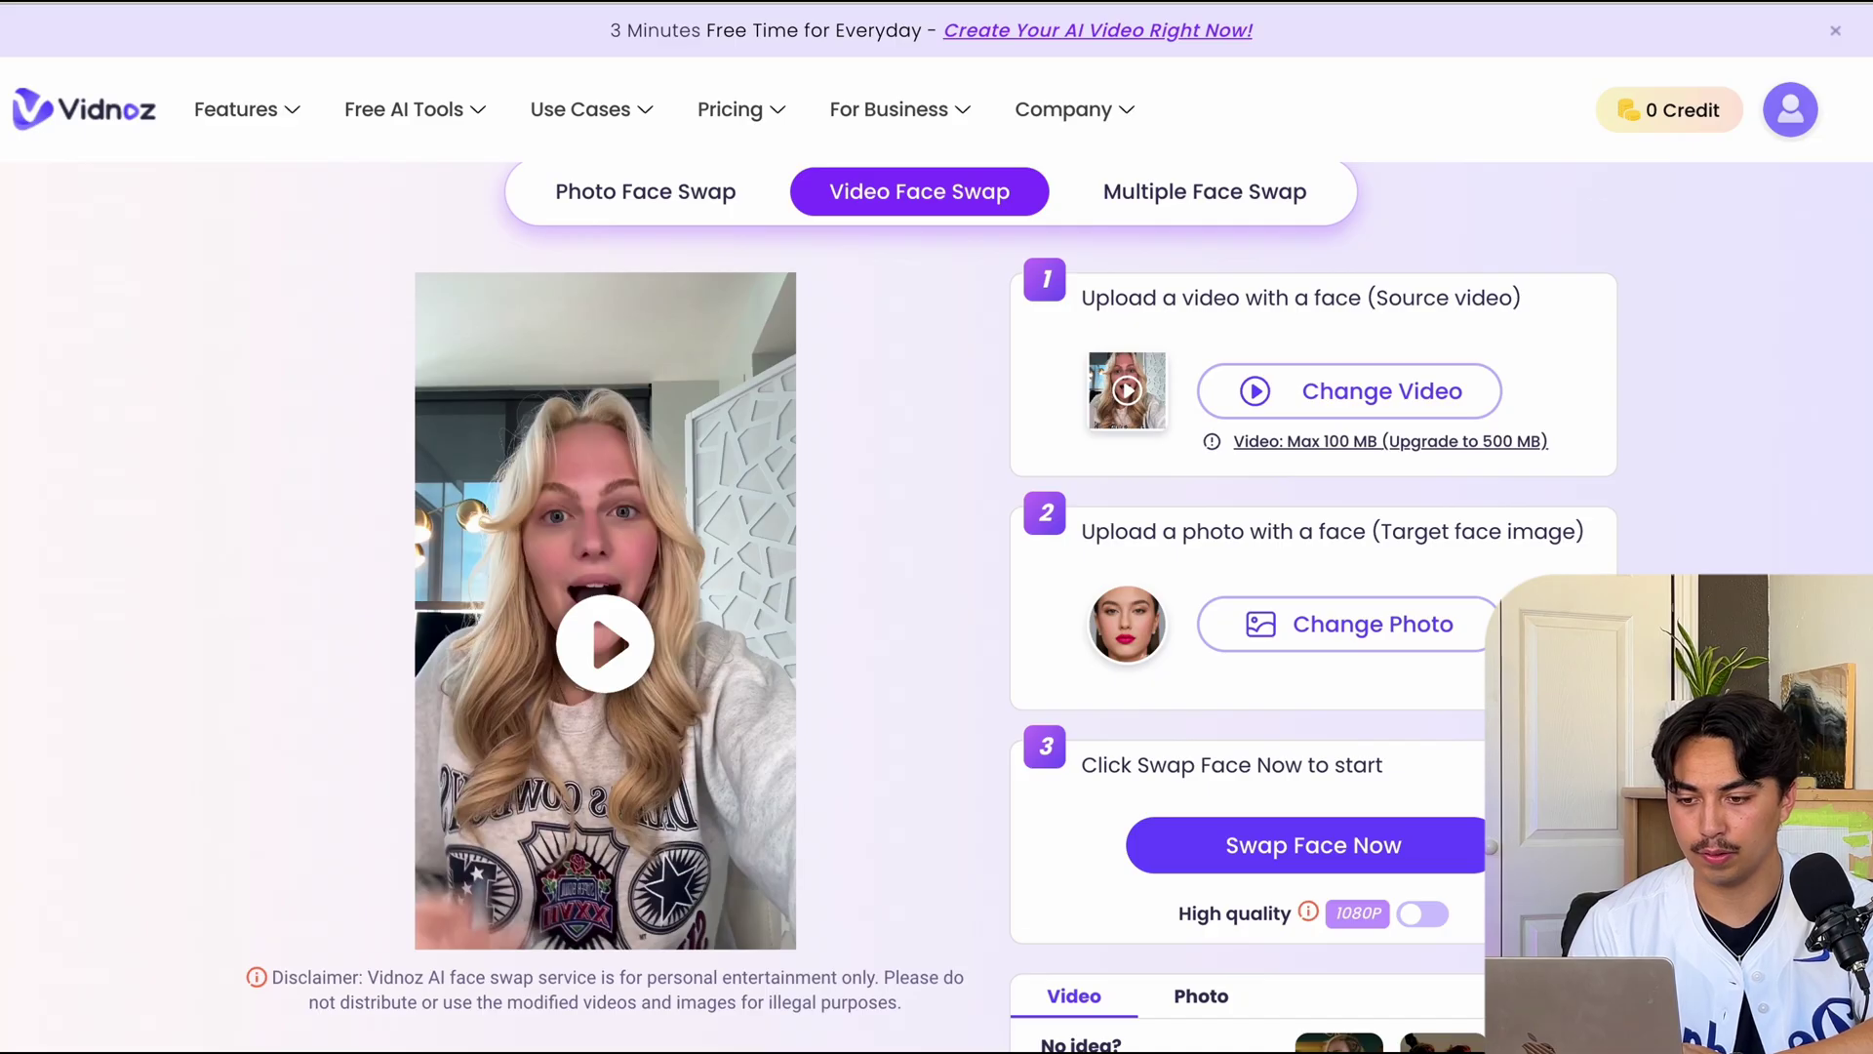
pyautogui.click(1347, 858)
pyautogui.scroll(-2, 929, 605)
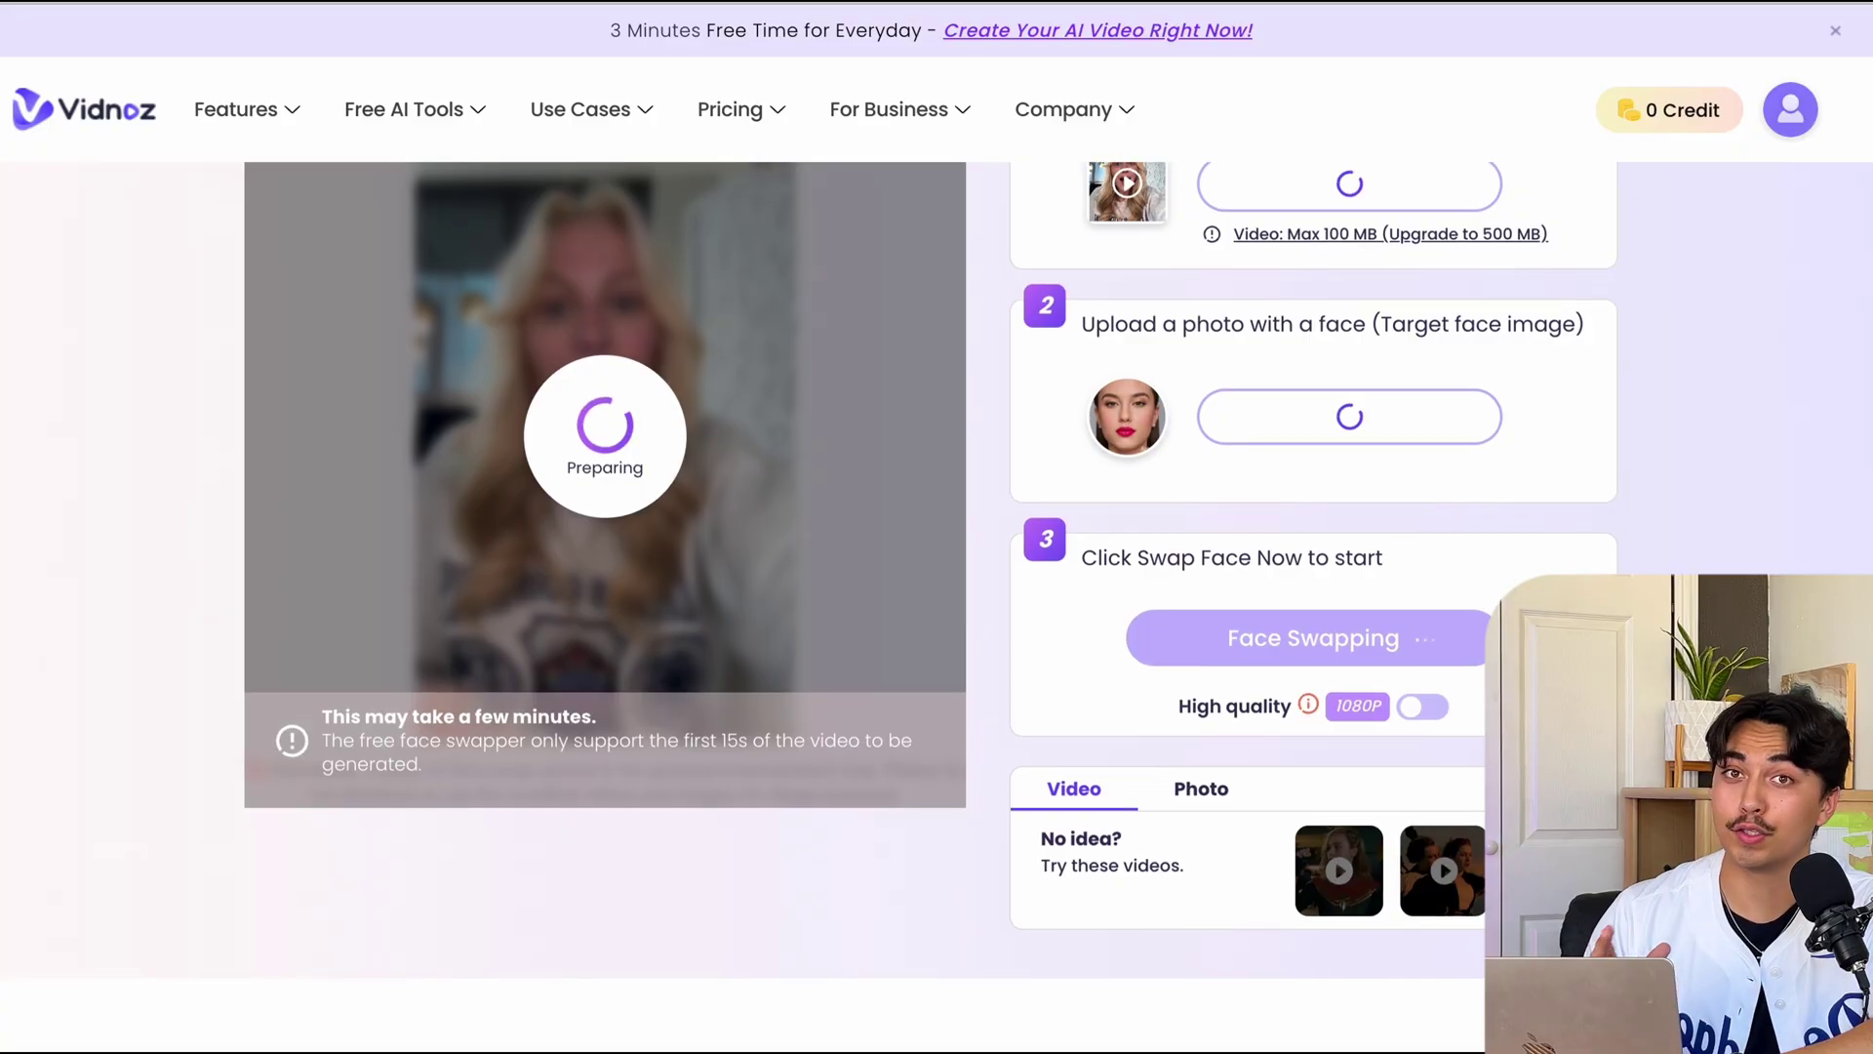
pyautogui.scroll(2, 928, 605)
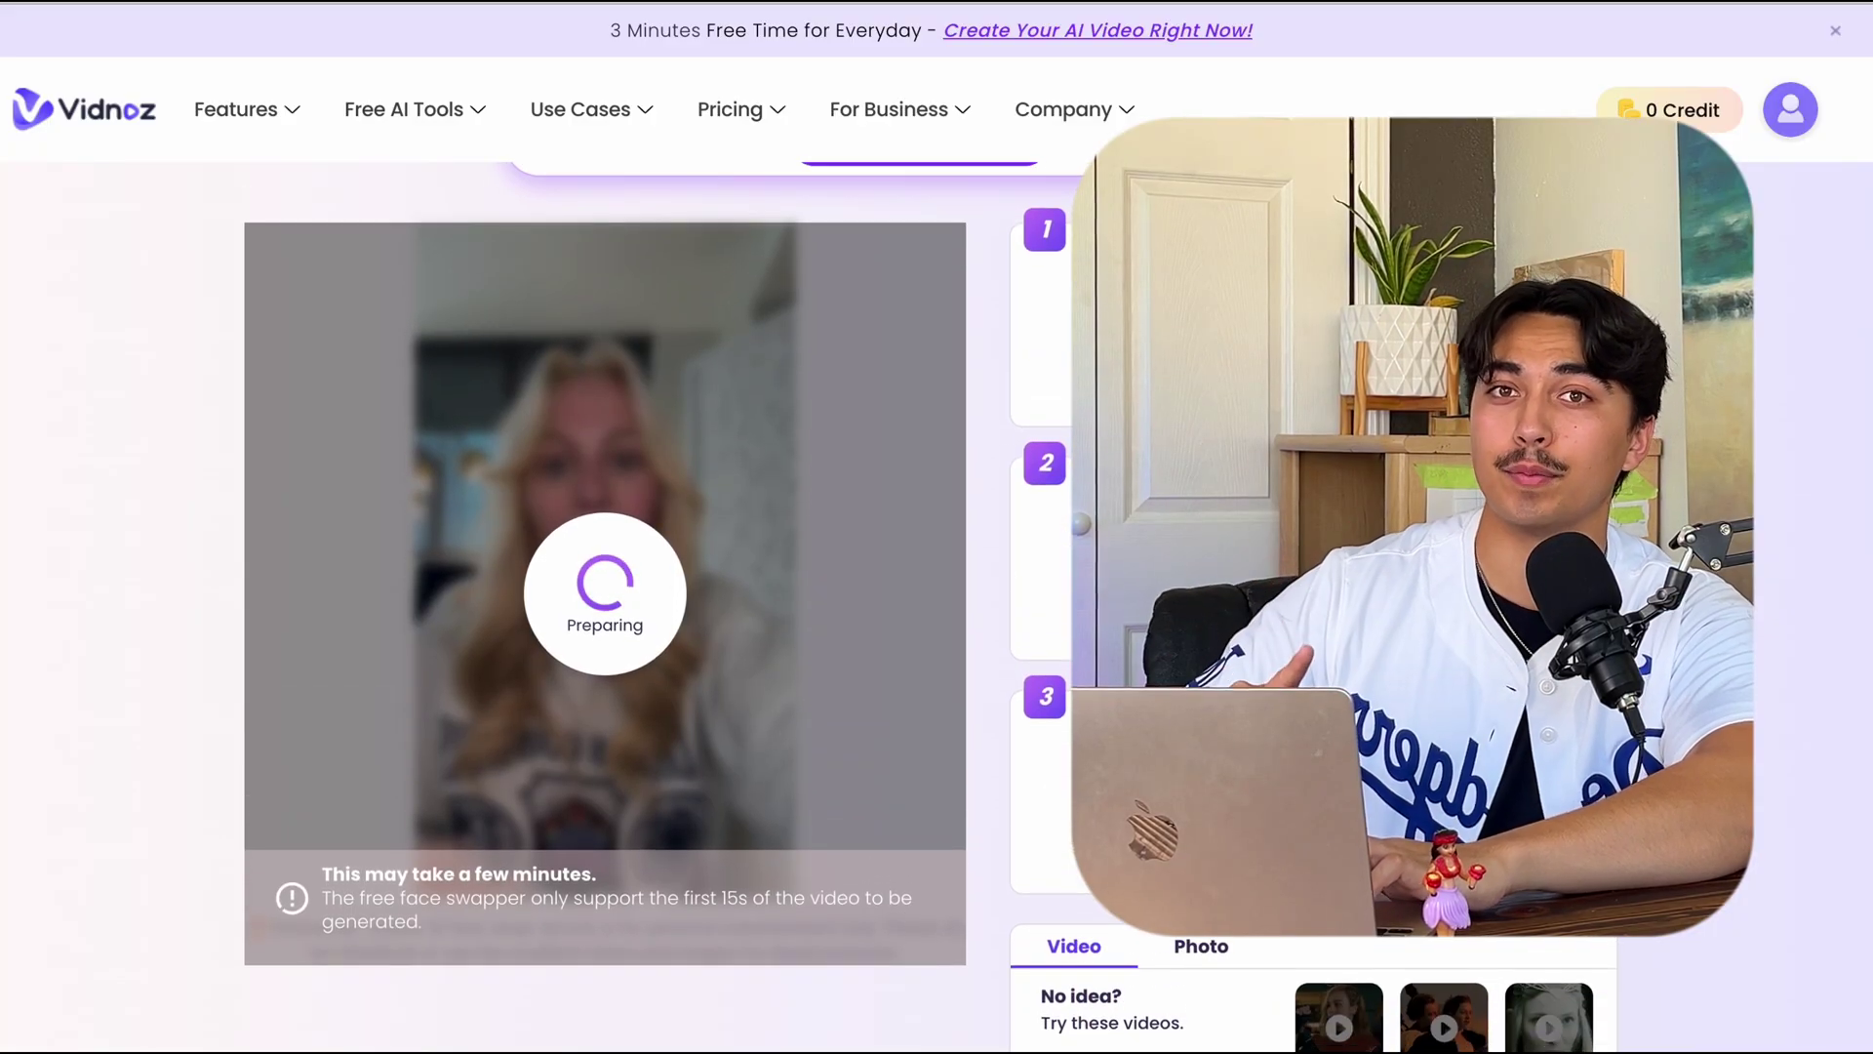
pyautogui.scroll(-2, 928, 605)
pyautogui.scroll(2, 929, 605)
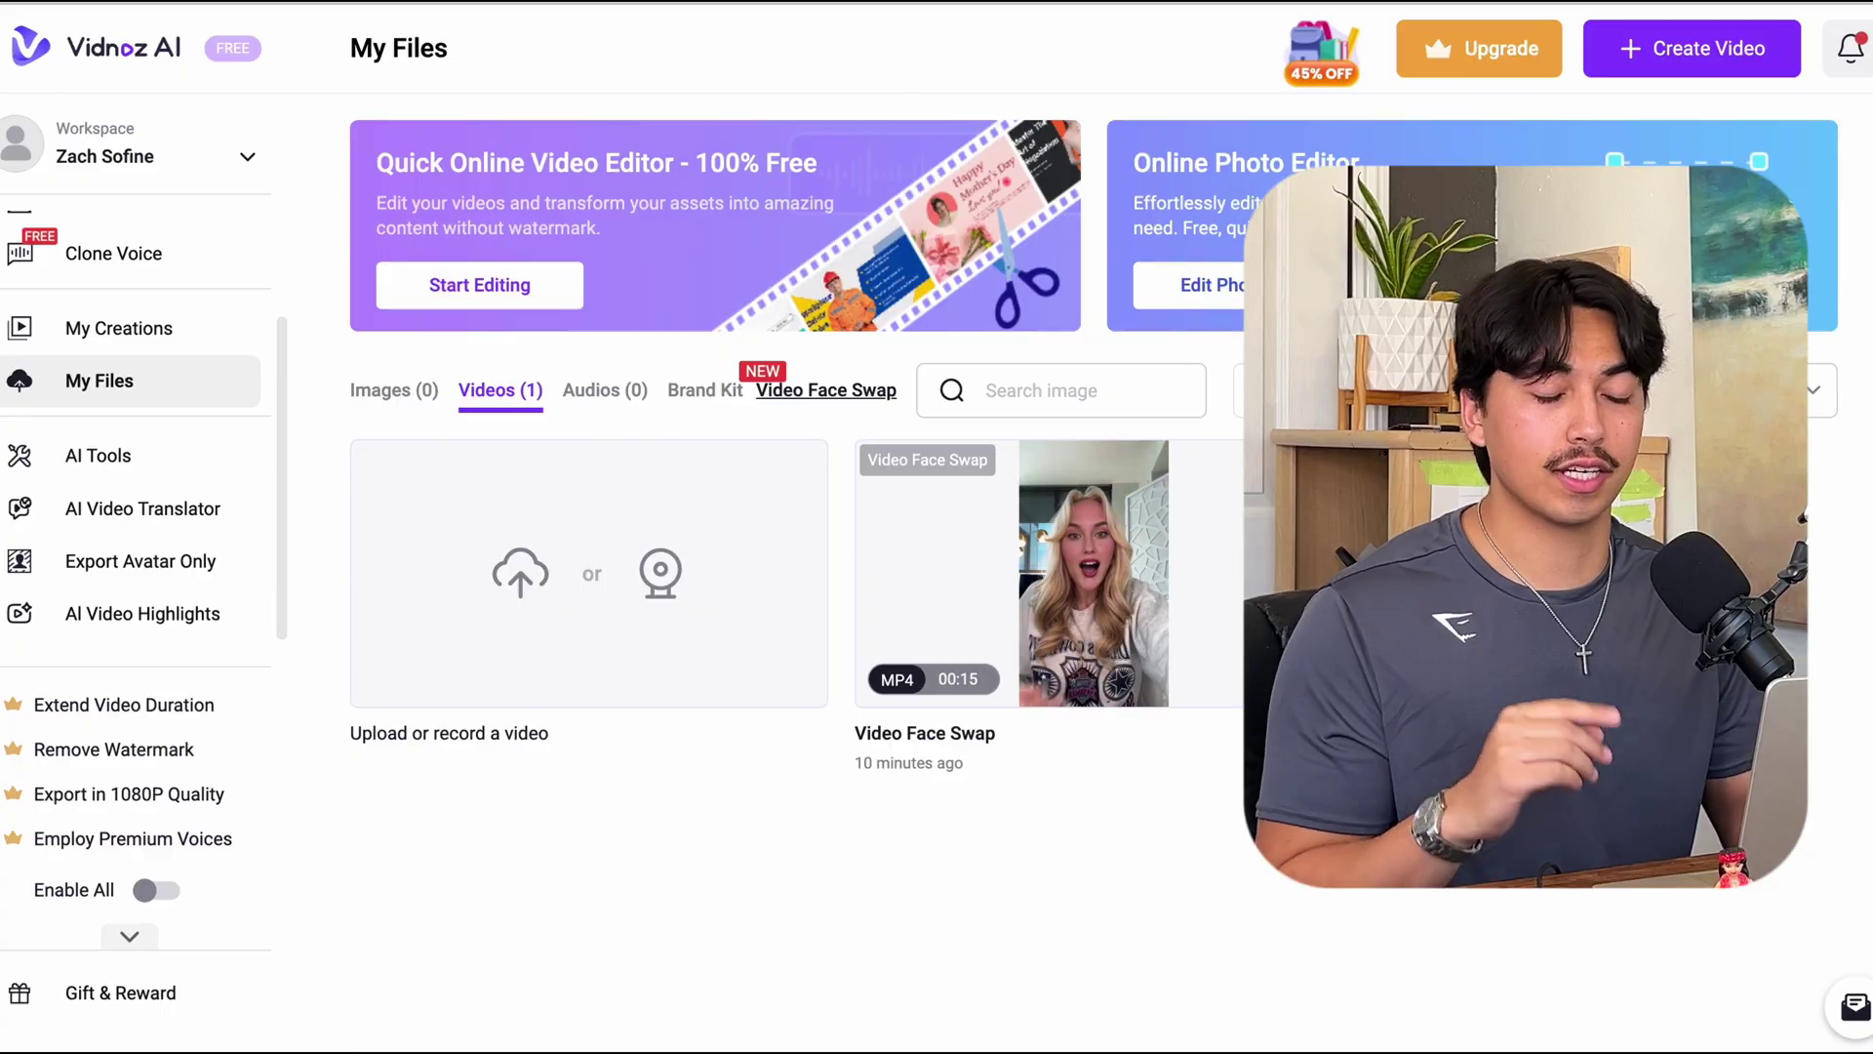
# Open the Video Face Swap clip from the Vidnoz My Files videos and watch its preview.
pyautogui.click(1054, 523)
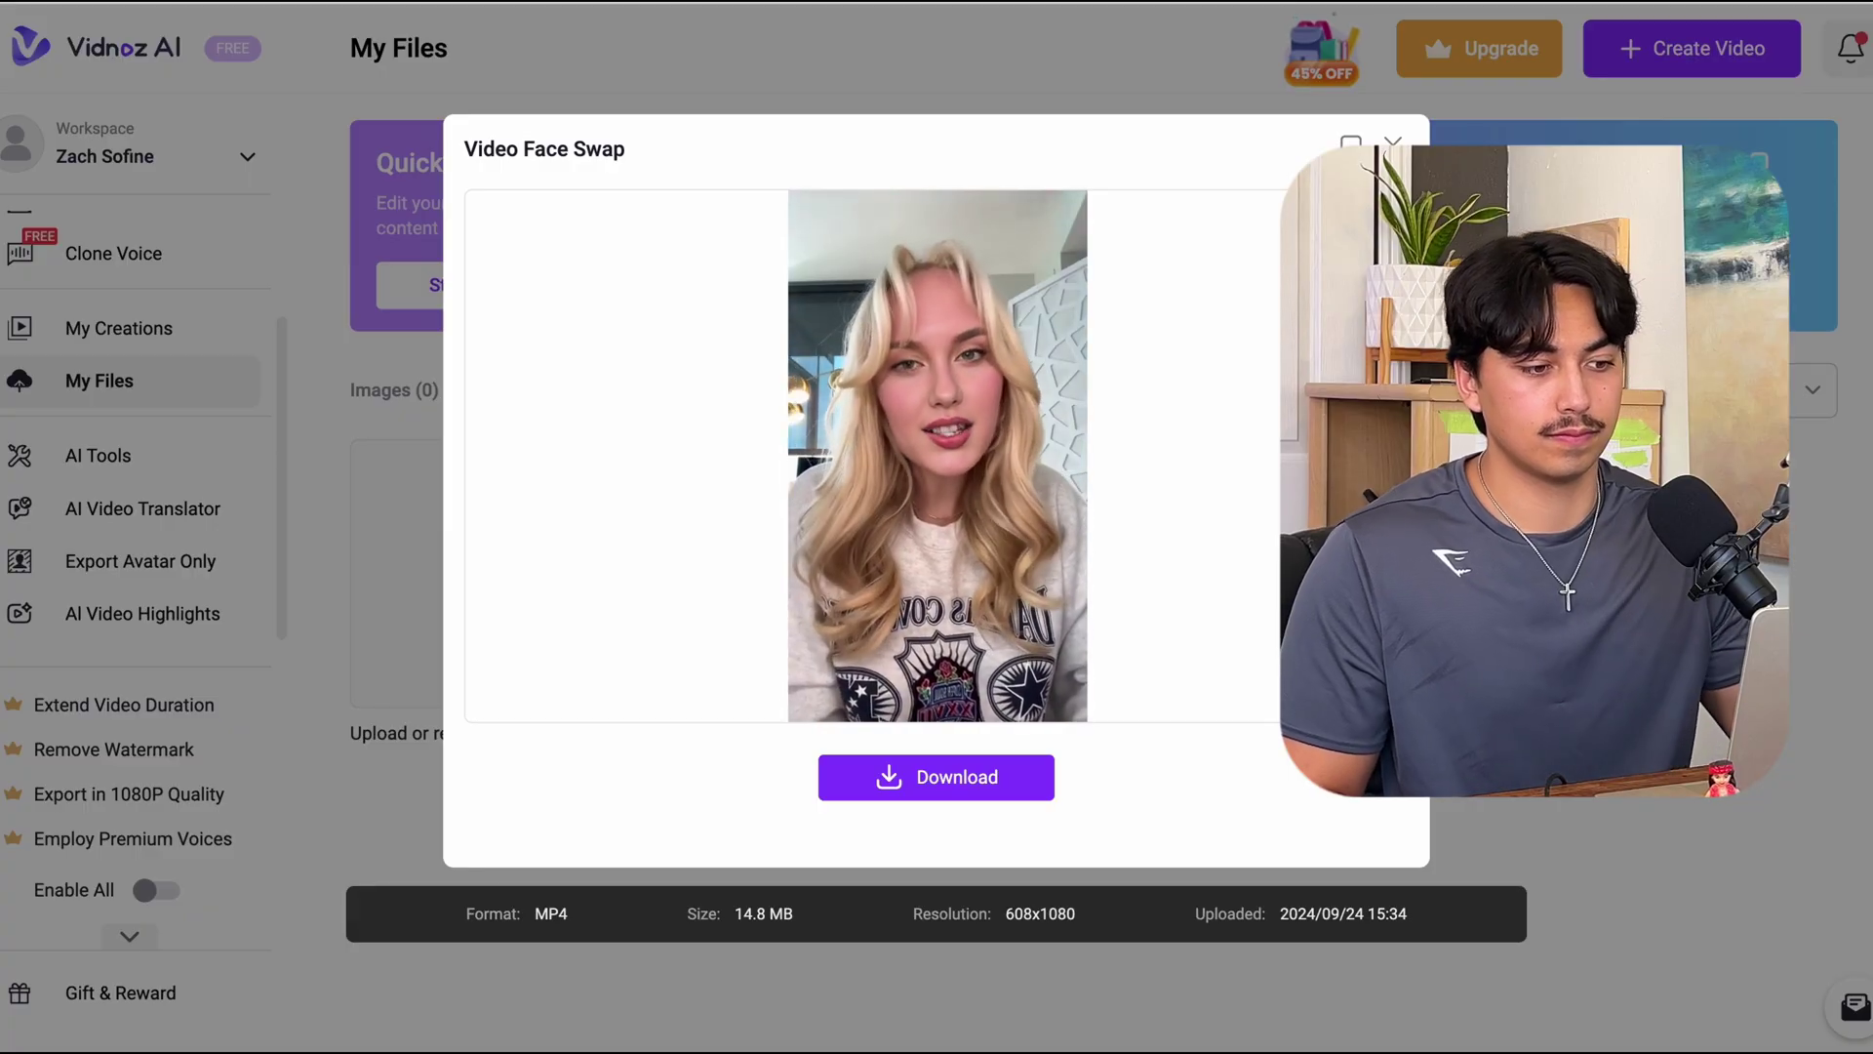
pyautogui.moveTo(1117, 533)
pyautogui.click(934, 457)
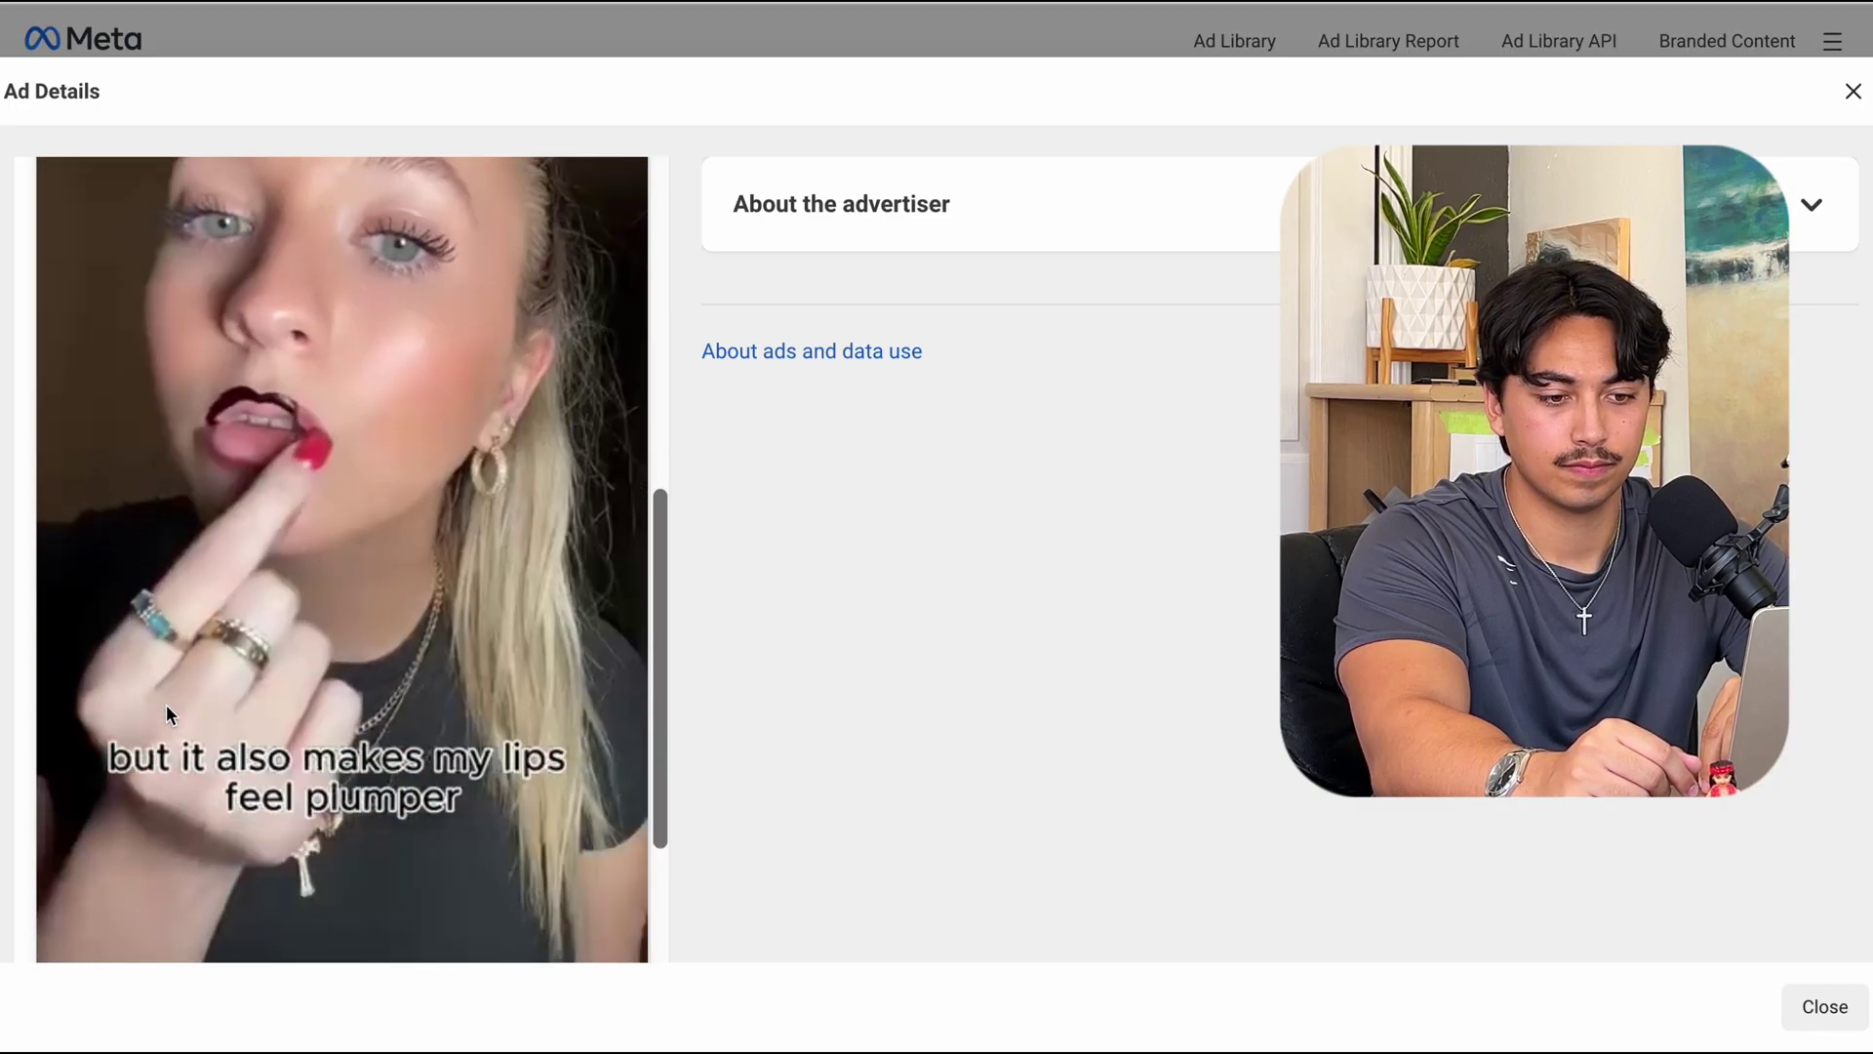
# Review the lip stain ad's video in the Meta Ad Library ad details.
pyautogui.scroll(-2, 166, 705)
pyautogui.click(63, 814)
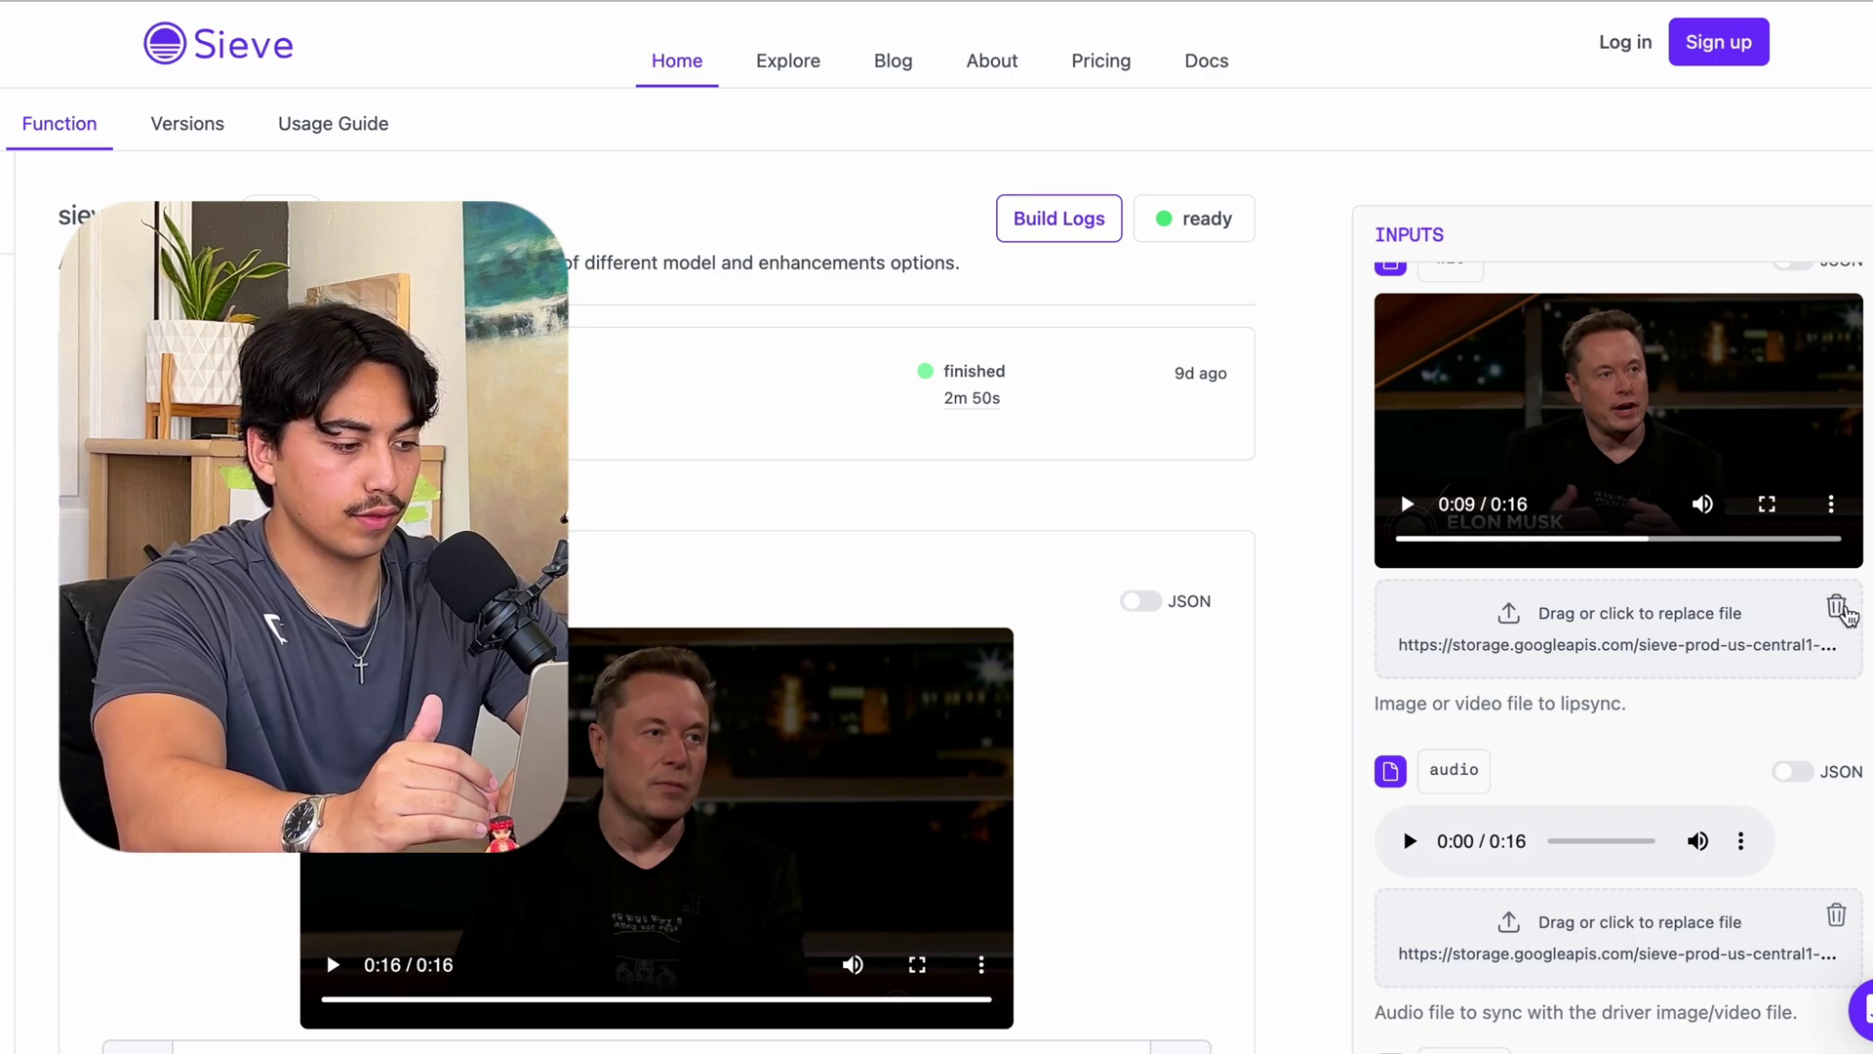
# In Sieve lipsync, replace the sample video and audio with the face-swapped video and the ad's audio, and review the remaining input options.
pyautogui.click(1836, 611)
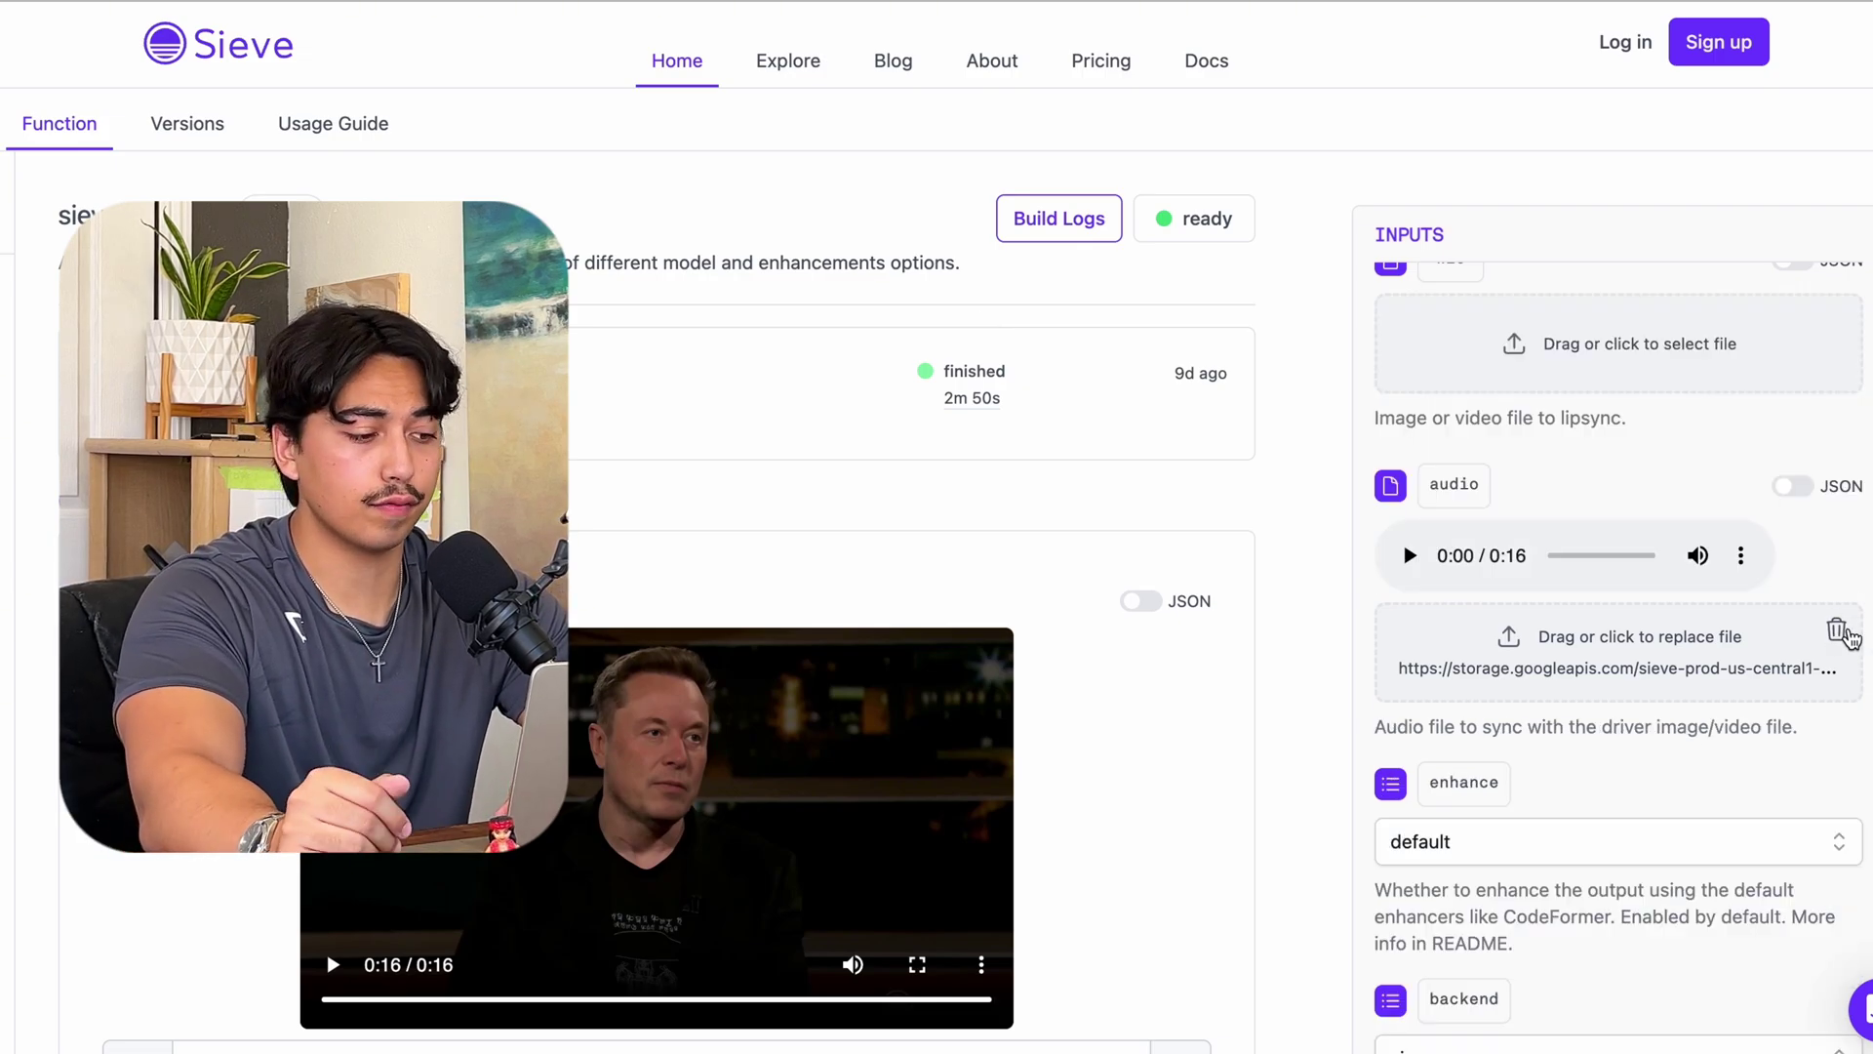
pyautogui.click(1840, 631)
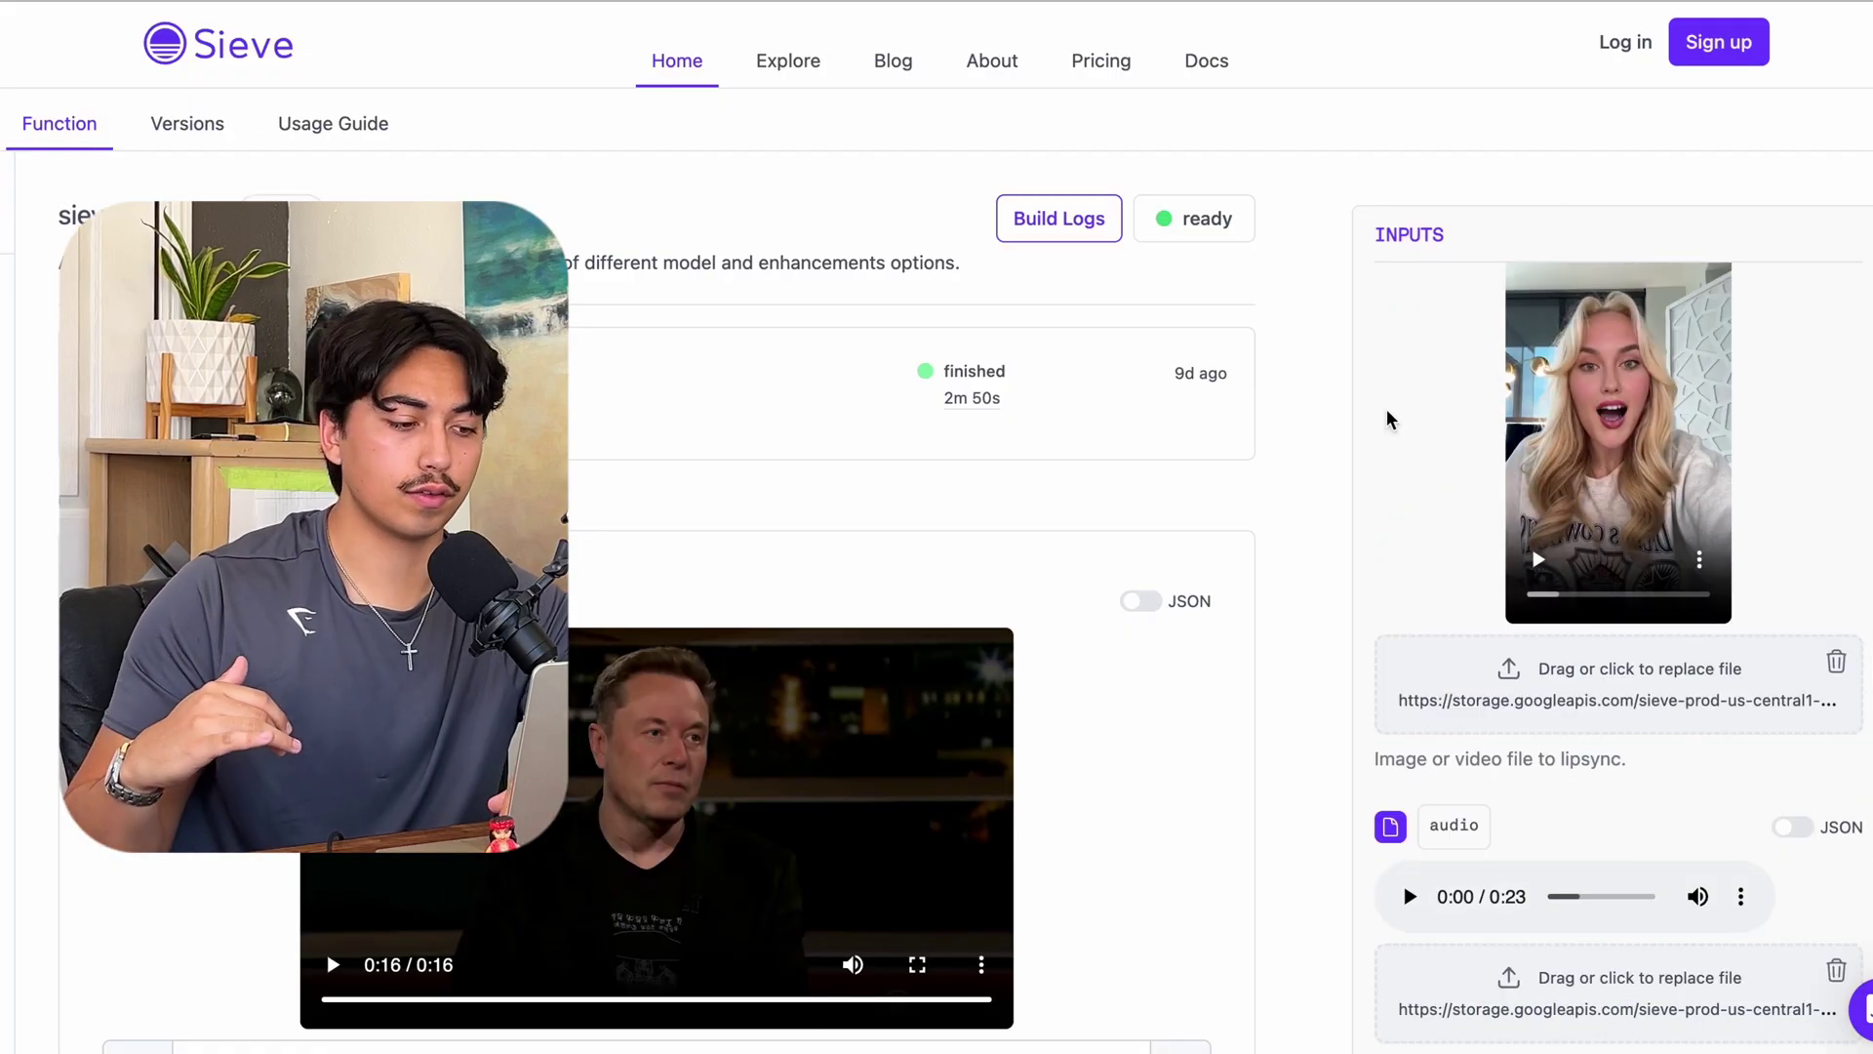
pyautogui.scroll(-7, 1385, 408)
pyautogui.scroll(-3, 1388, 411)
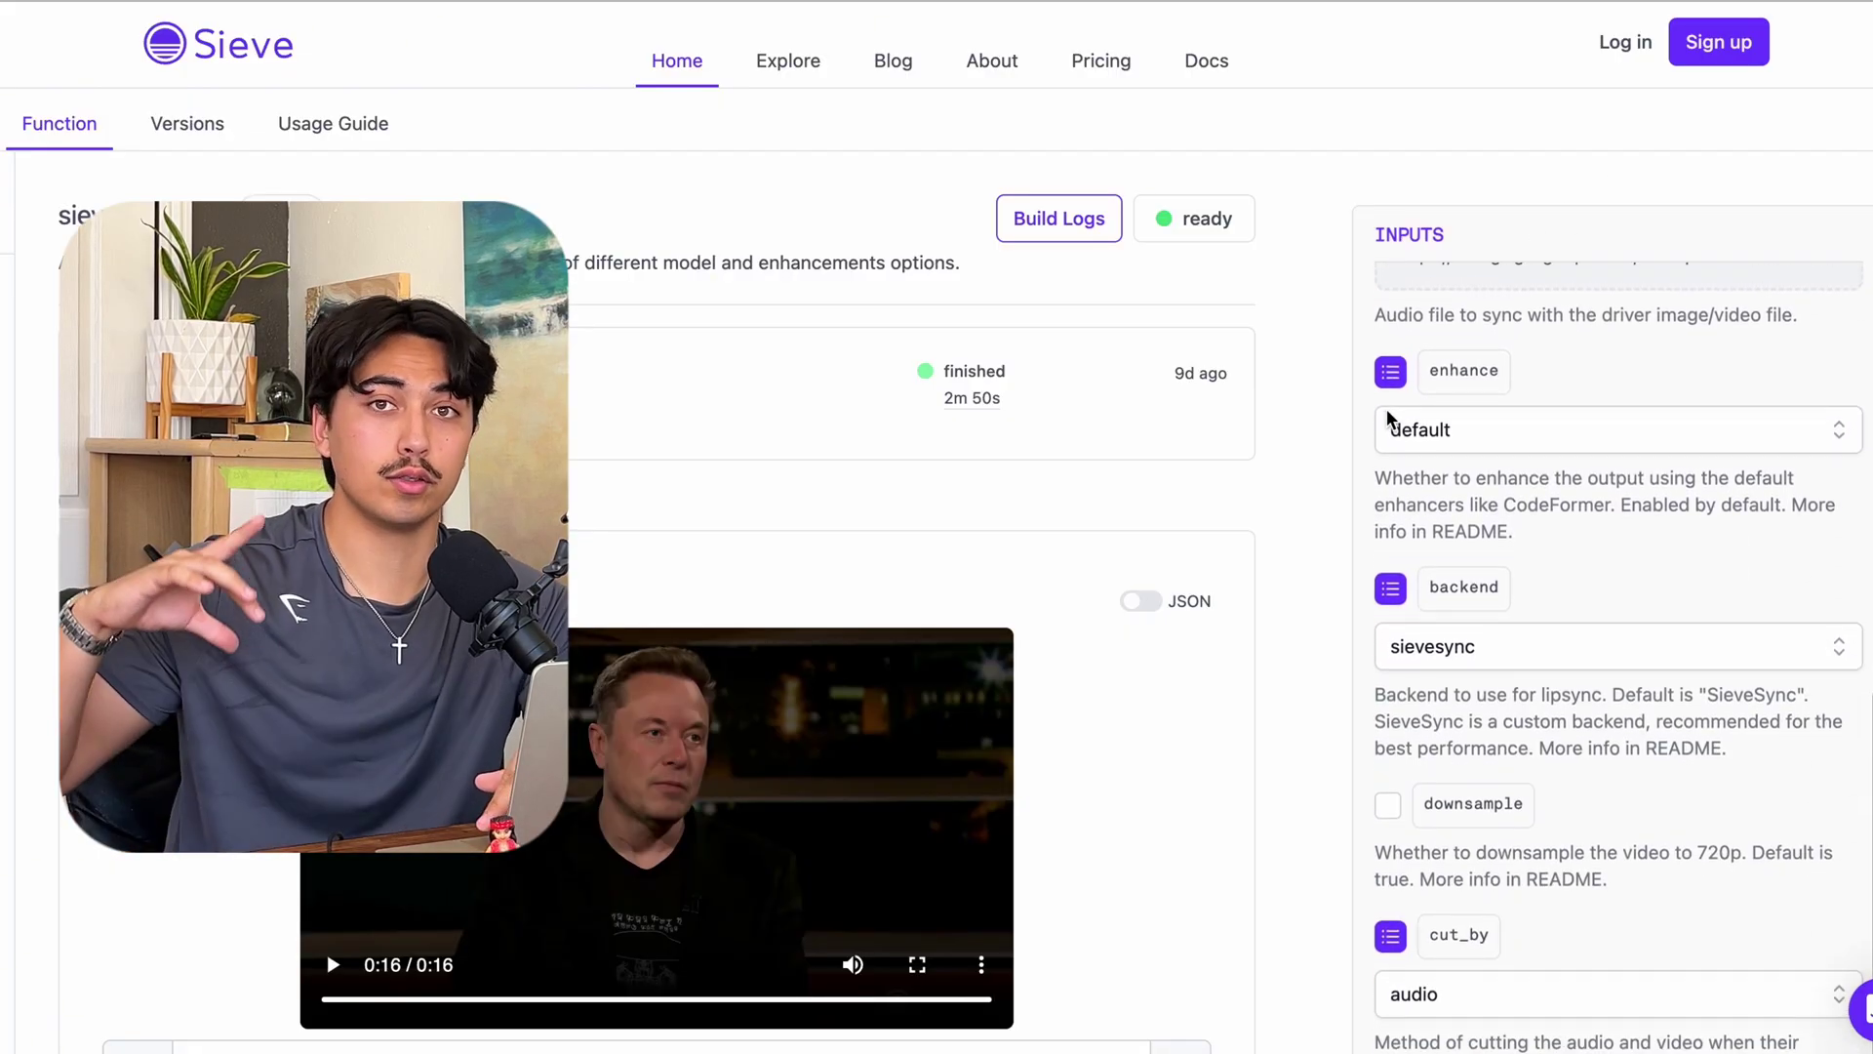
pyautogui.scroll(-8, 1387, 419)
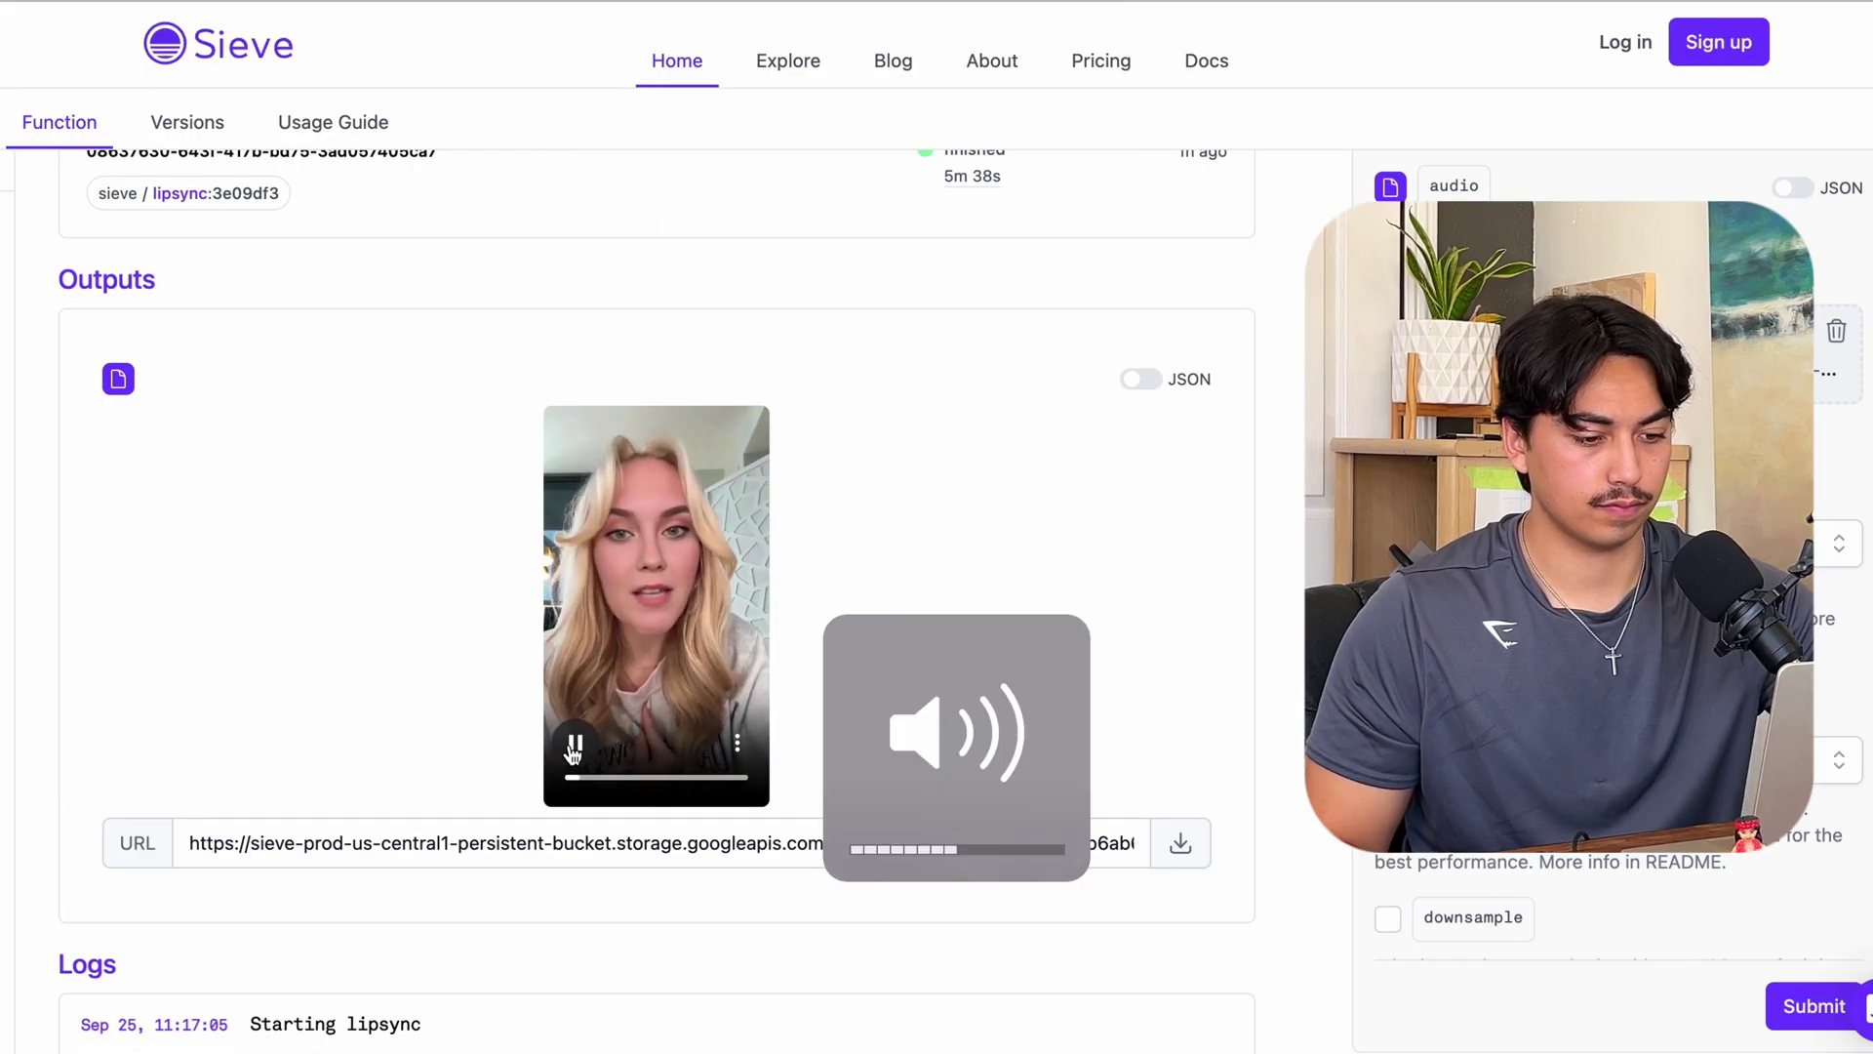
# Raise the volume and play the lipsynced output video of the blonde woman.
pyautogui.press('XF86AudioRaiseVolume')
pyautogui.click(574, 749)
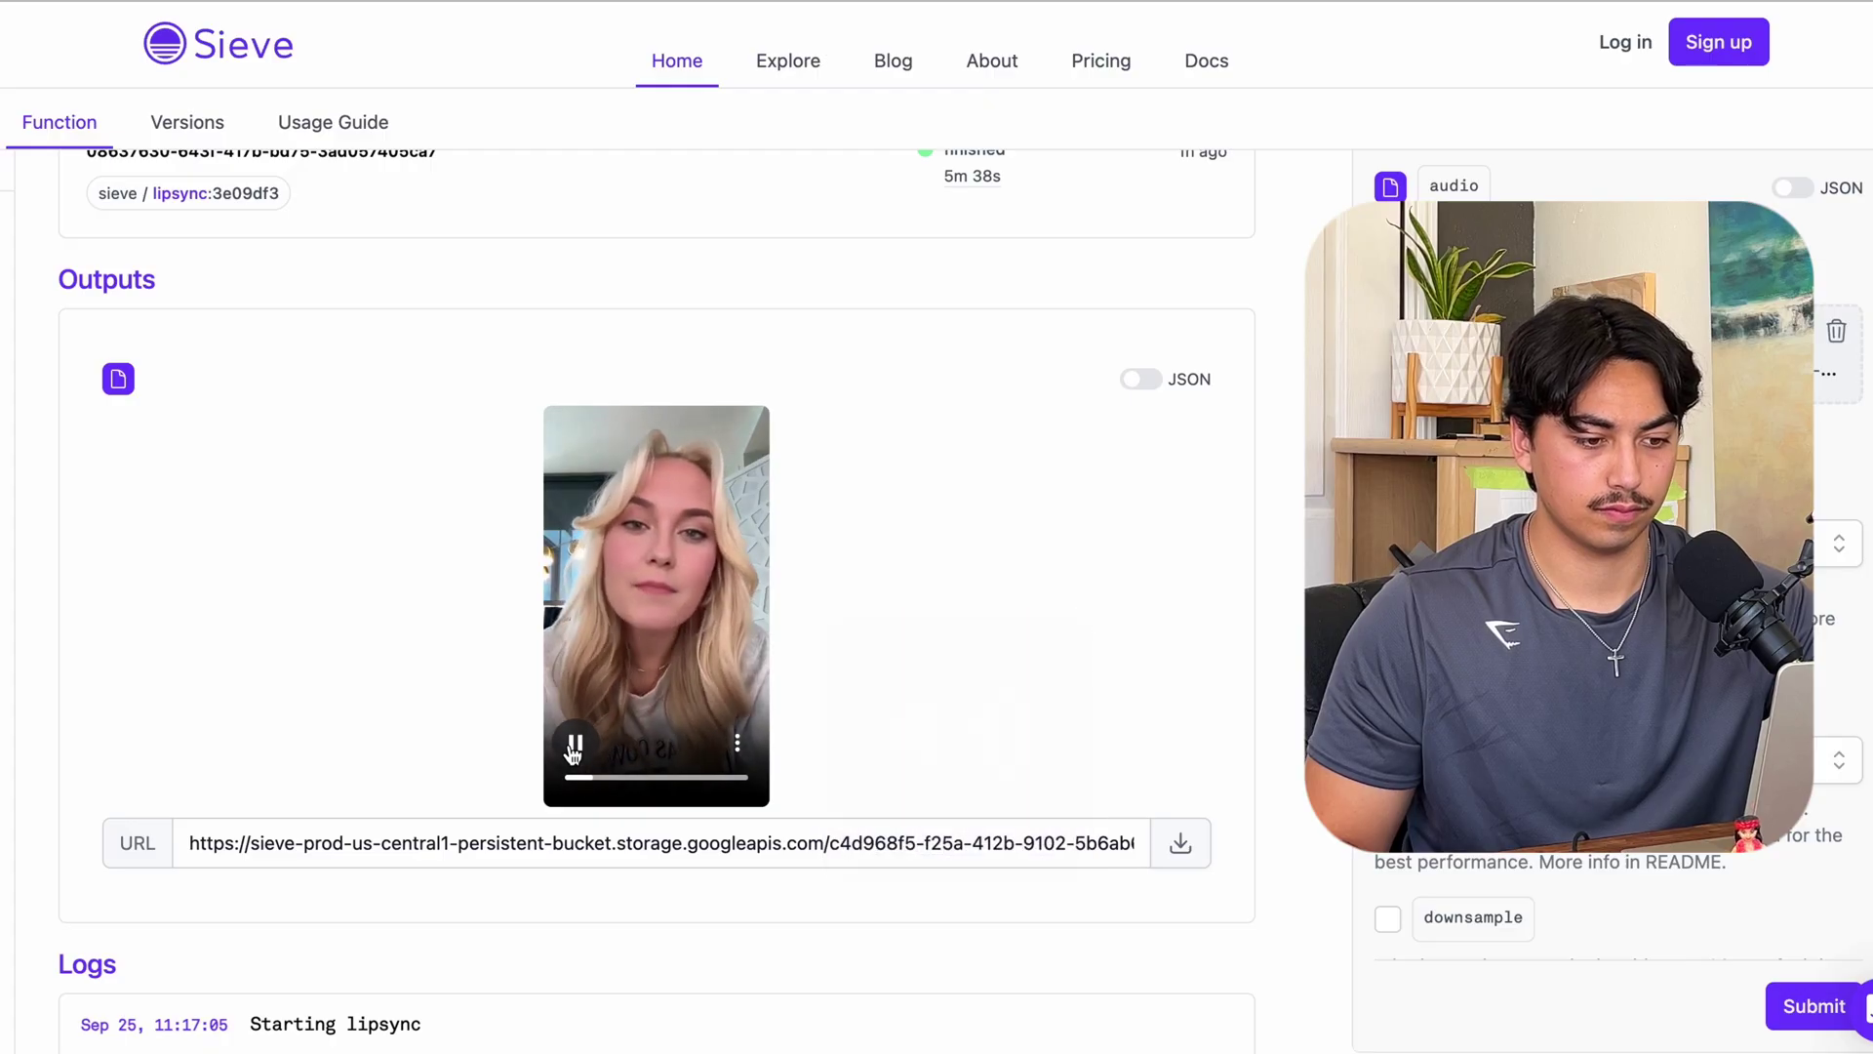
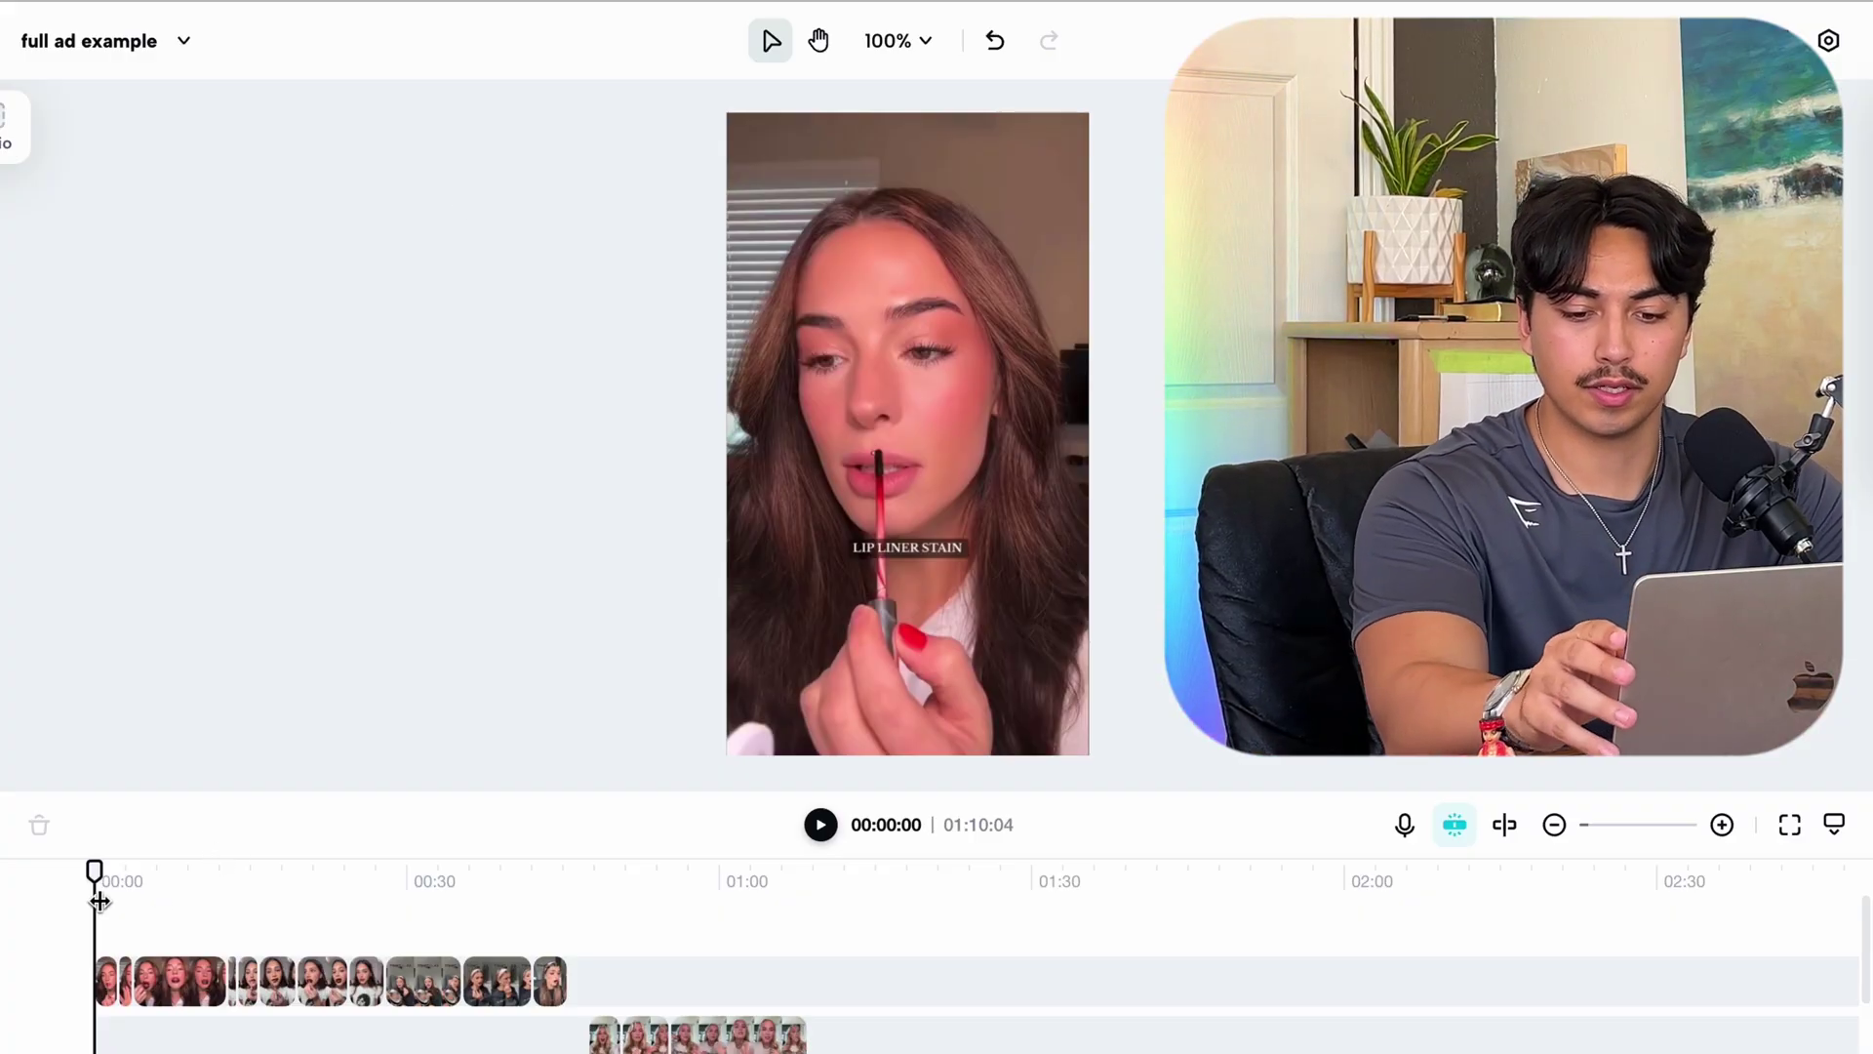
# Scrub through the full ad example's timeline in the video editor to review its lip stain and talking clips.
pyautogui.moveTo(101, 901); pyautogui.dragTo(532, 907)
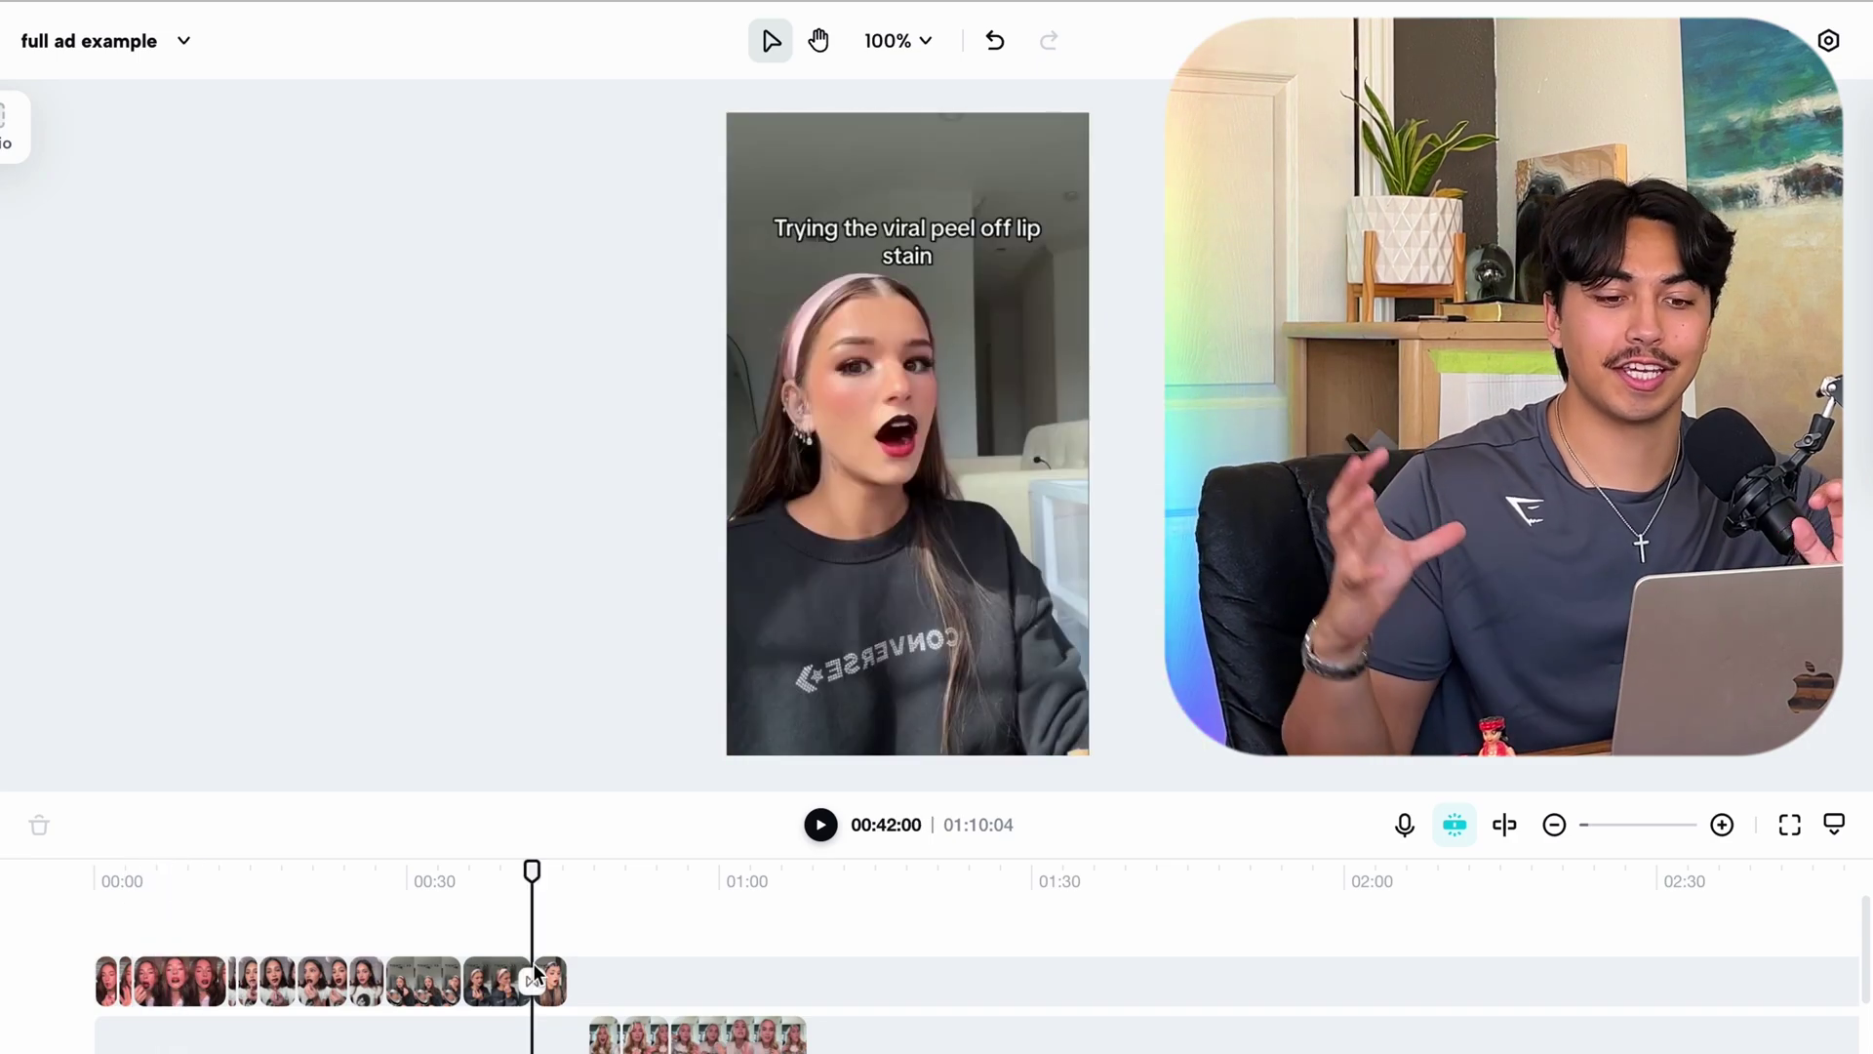
pyautogui.moveTo(536, 899); pyautogui.dragTo(807, 948)
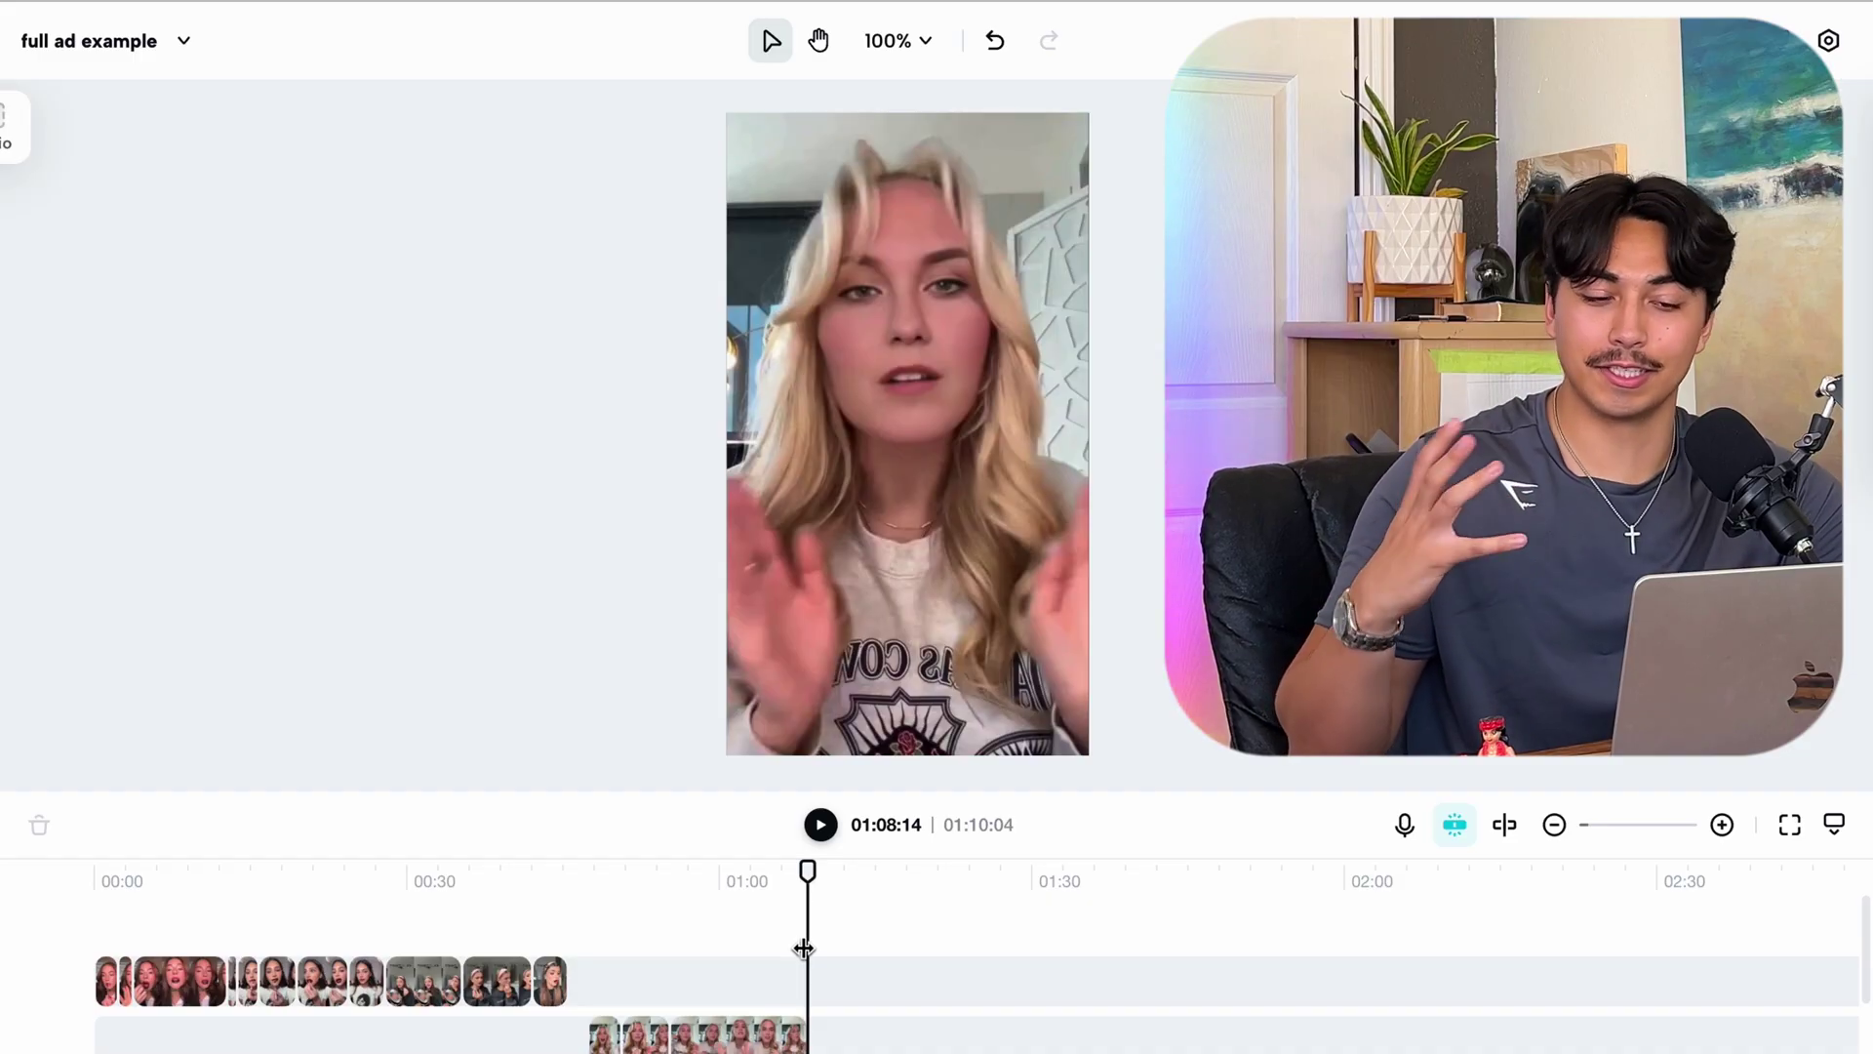
pyautogui.moveTo(804, 947); pyautogui.dragTo(232, 950)
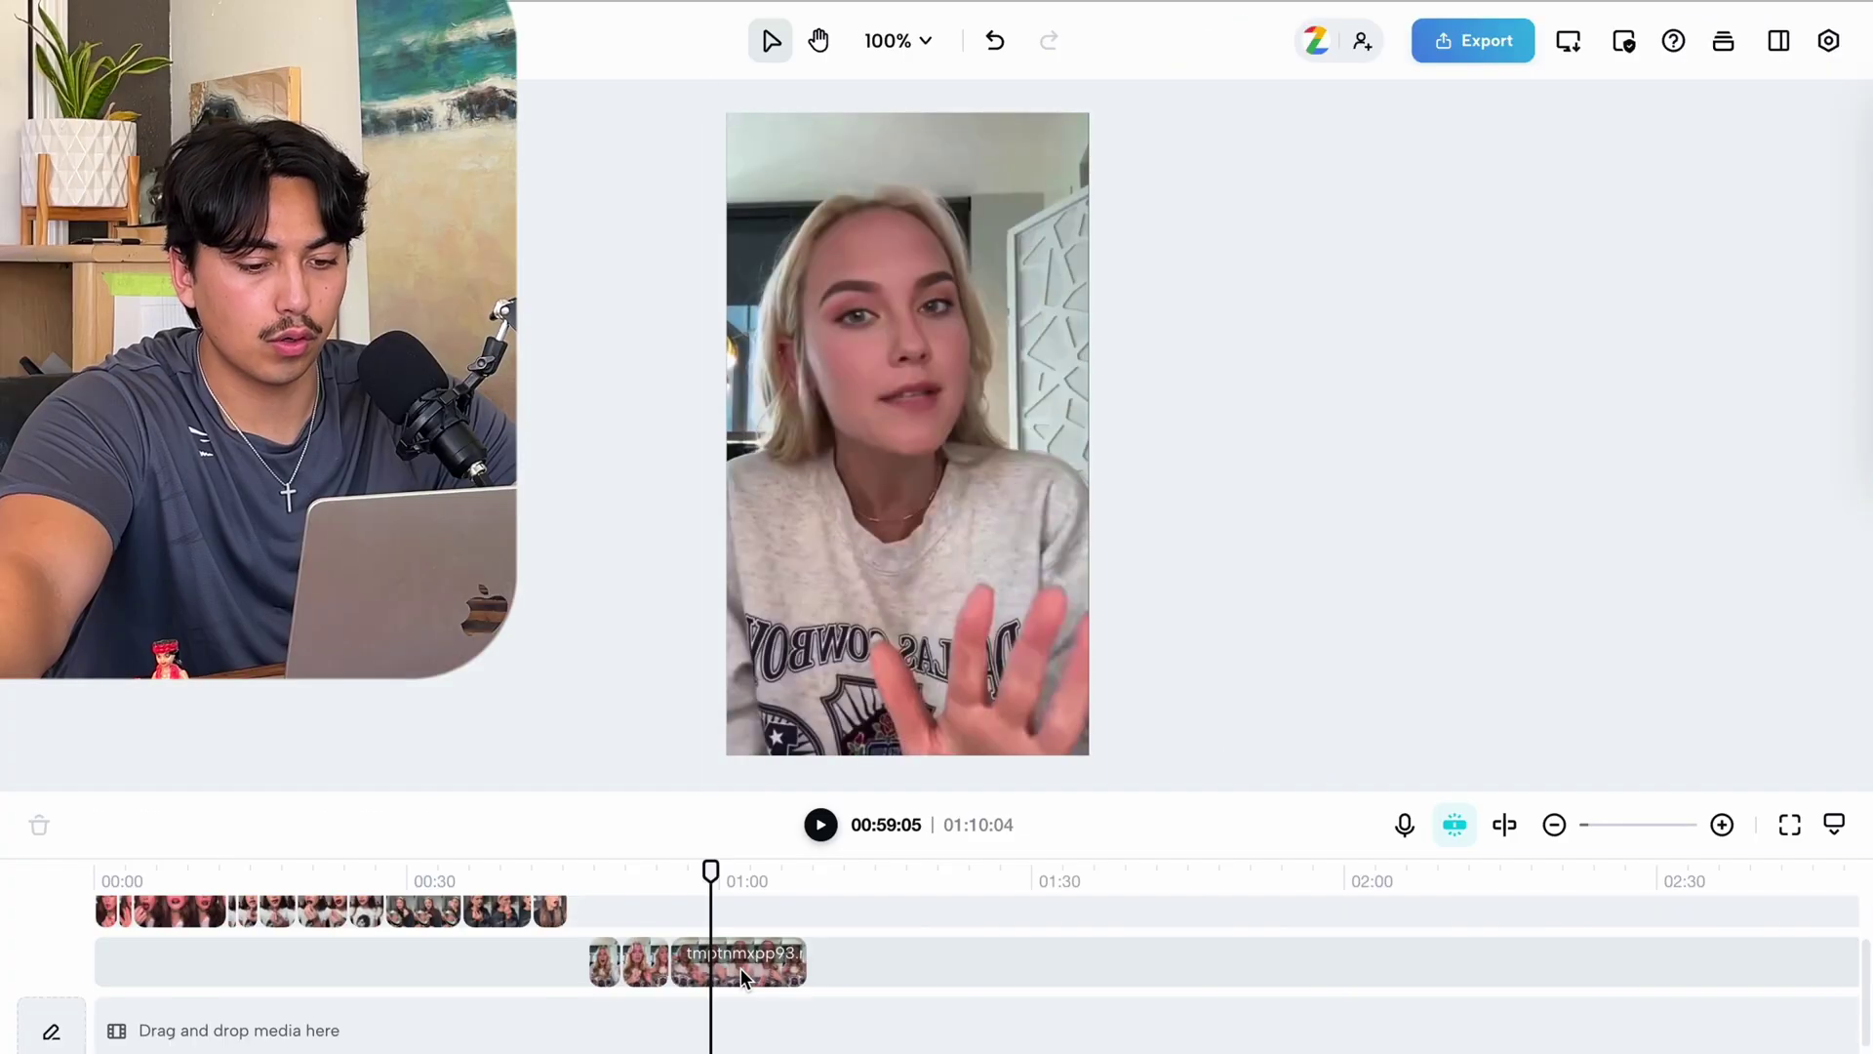
# Move the pink-headband woman's peel off lip stain clip along the timeline so it overlaps the blonde woman's last clip.
pyautogui.click(1074, 683)
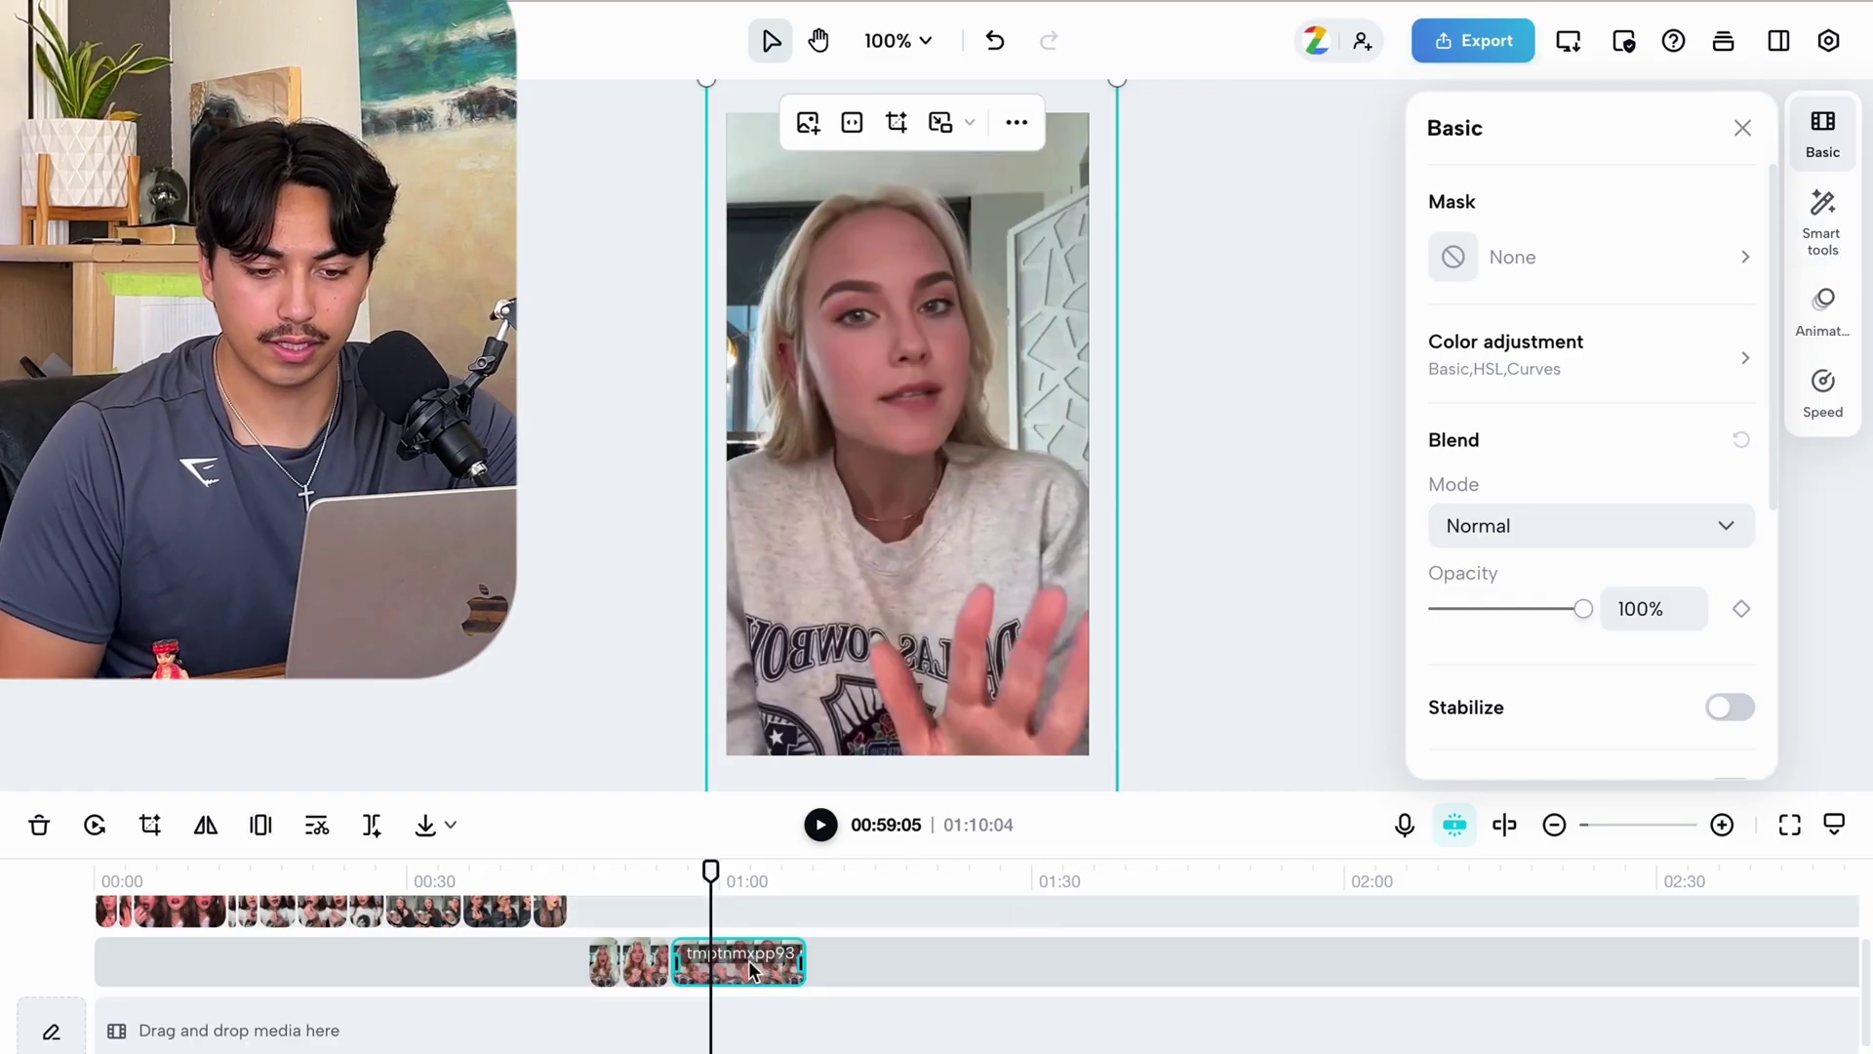
pyautogui.moveTo(497, 912); pyautogui.dragTo(734, 1000)
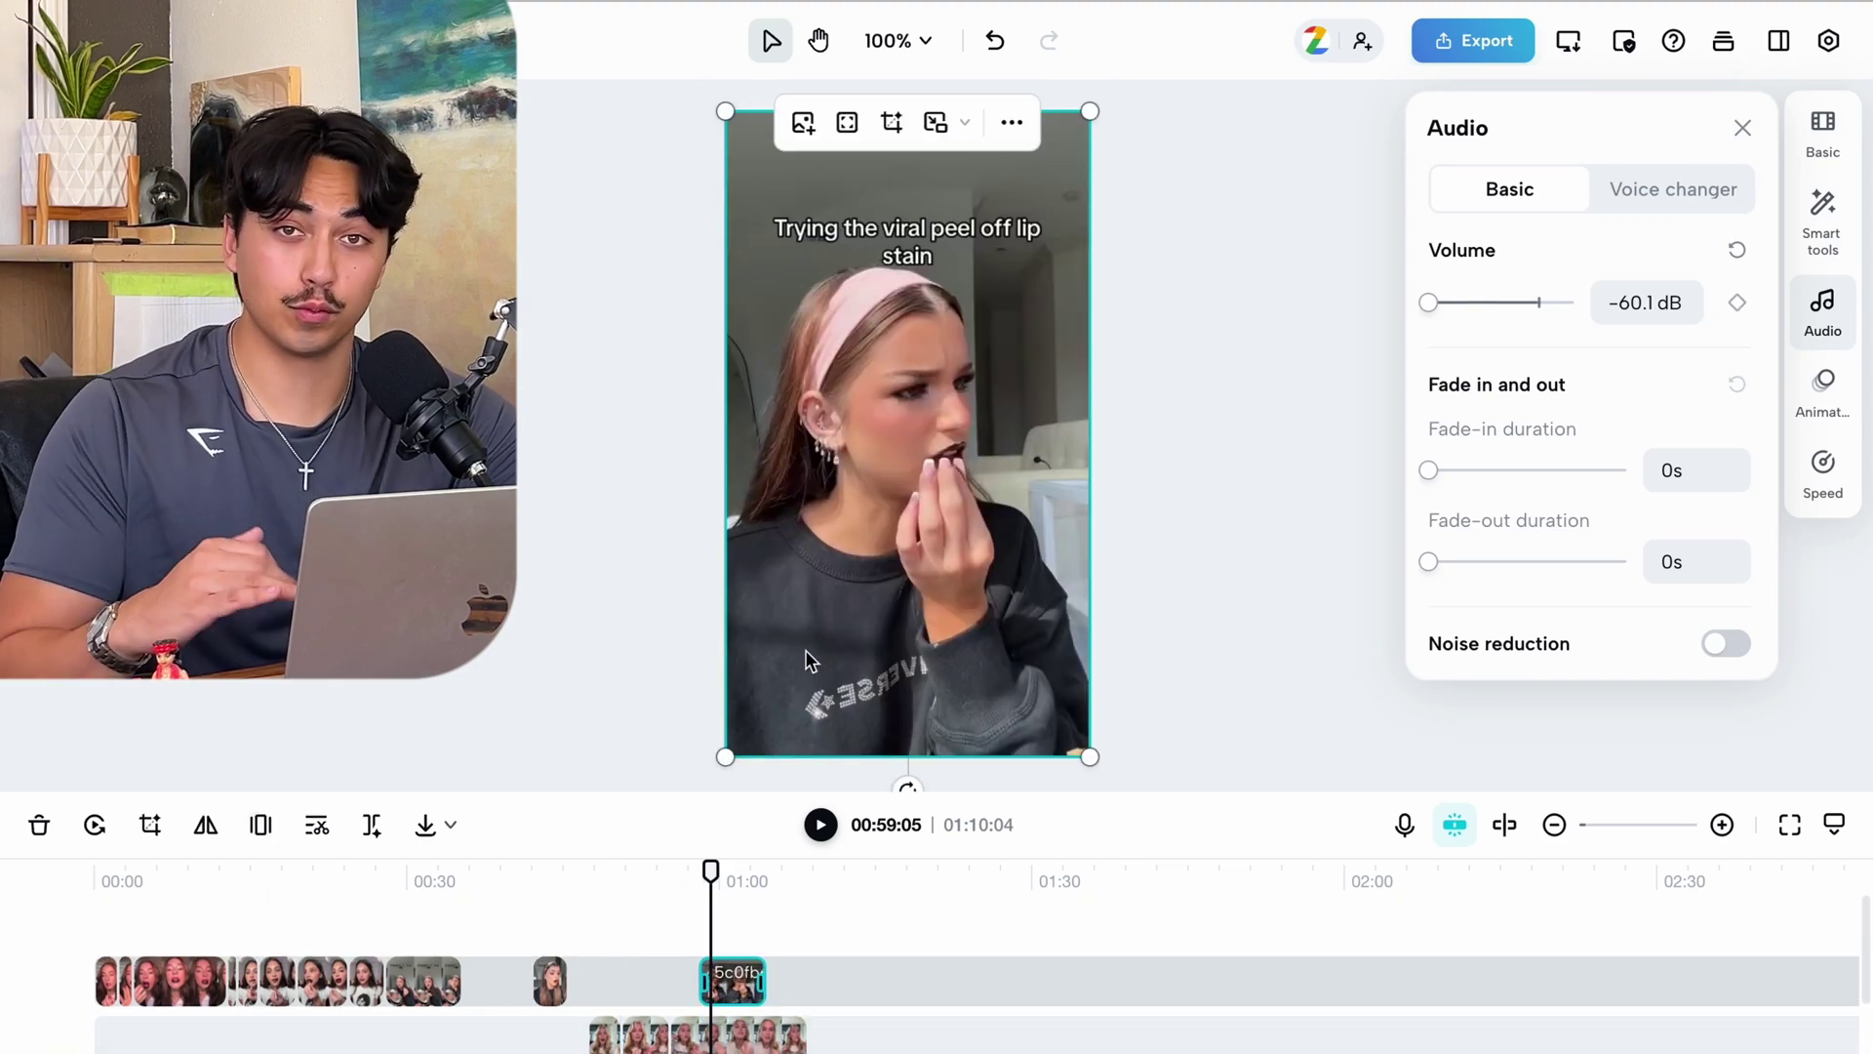
# Apply automatic background removal to the blonde woman's last clip and move it to a track above the lip stain clip.
pyautogui.click(738, 1044)
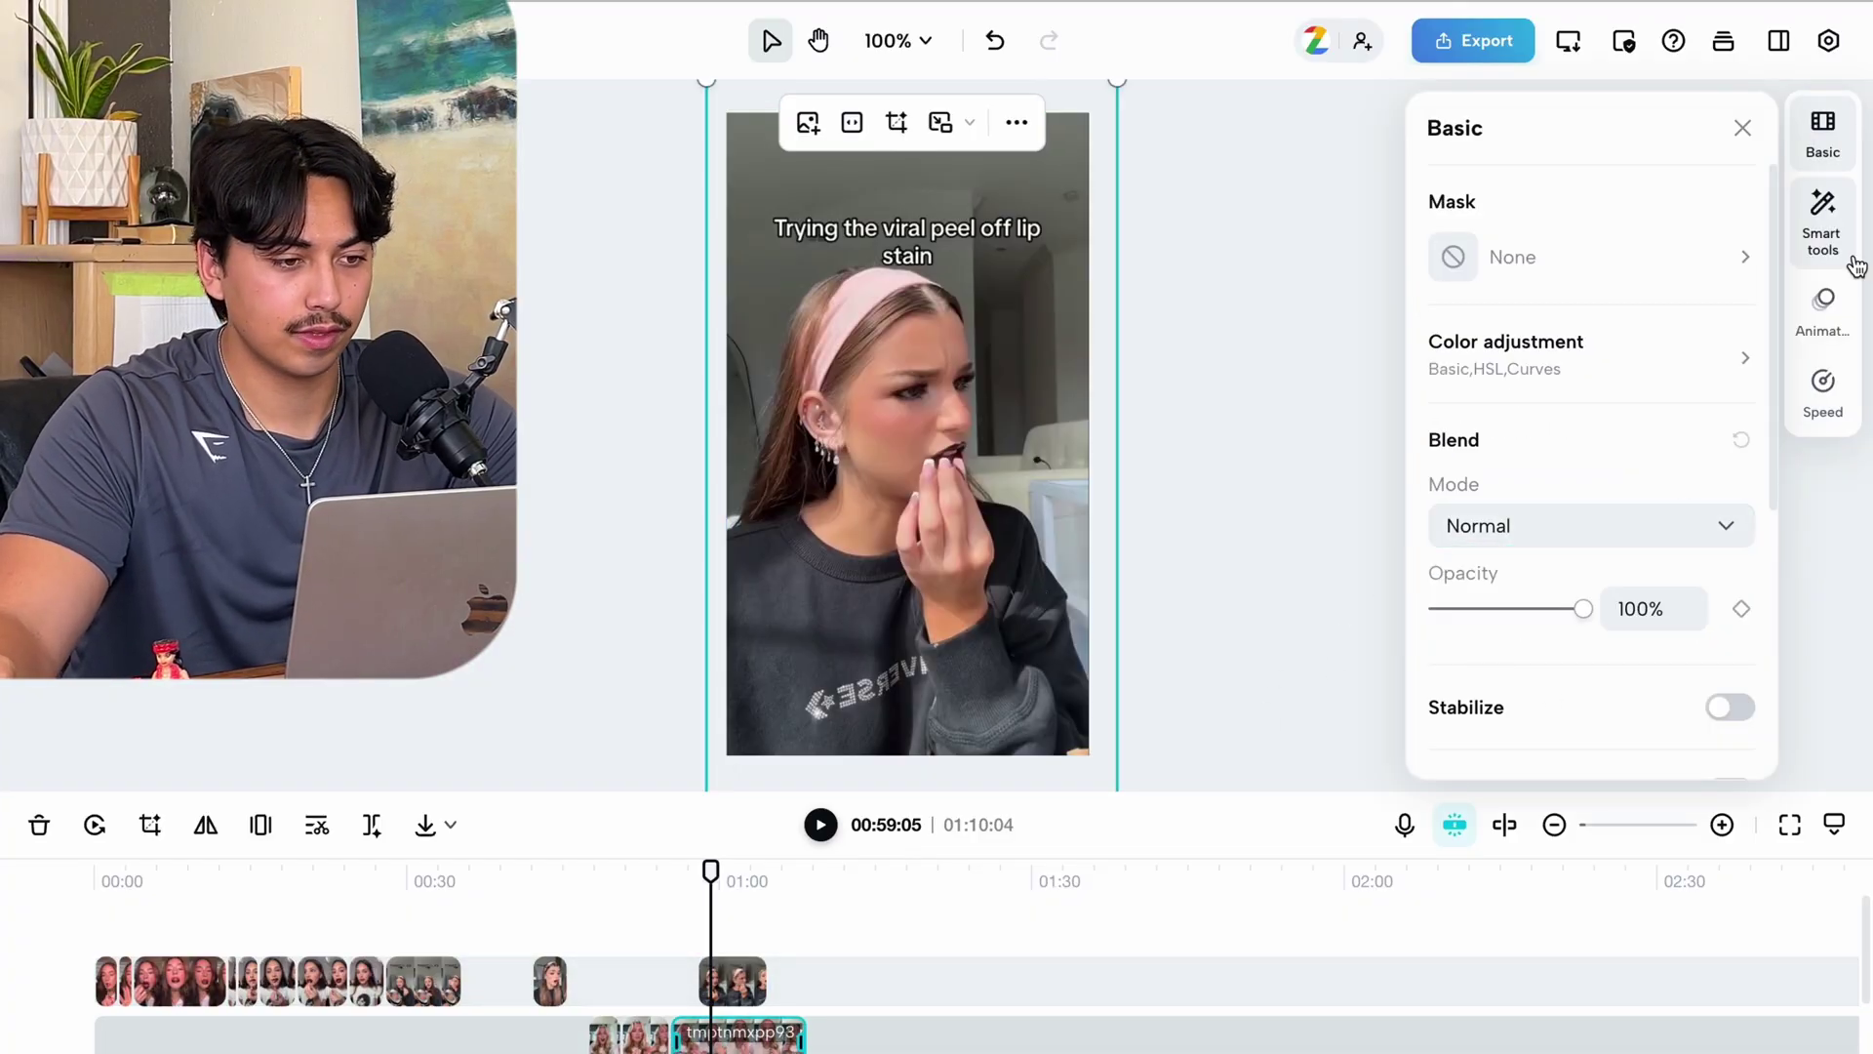
pyautogui.click(1823, 215)
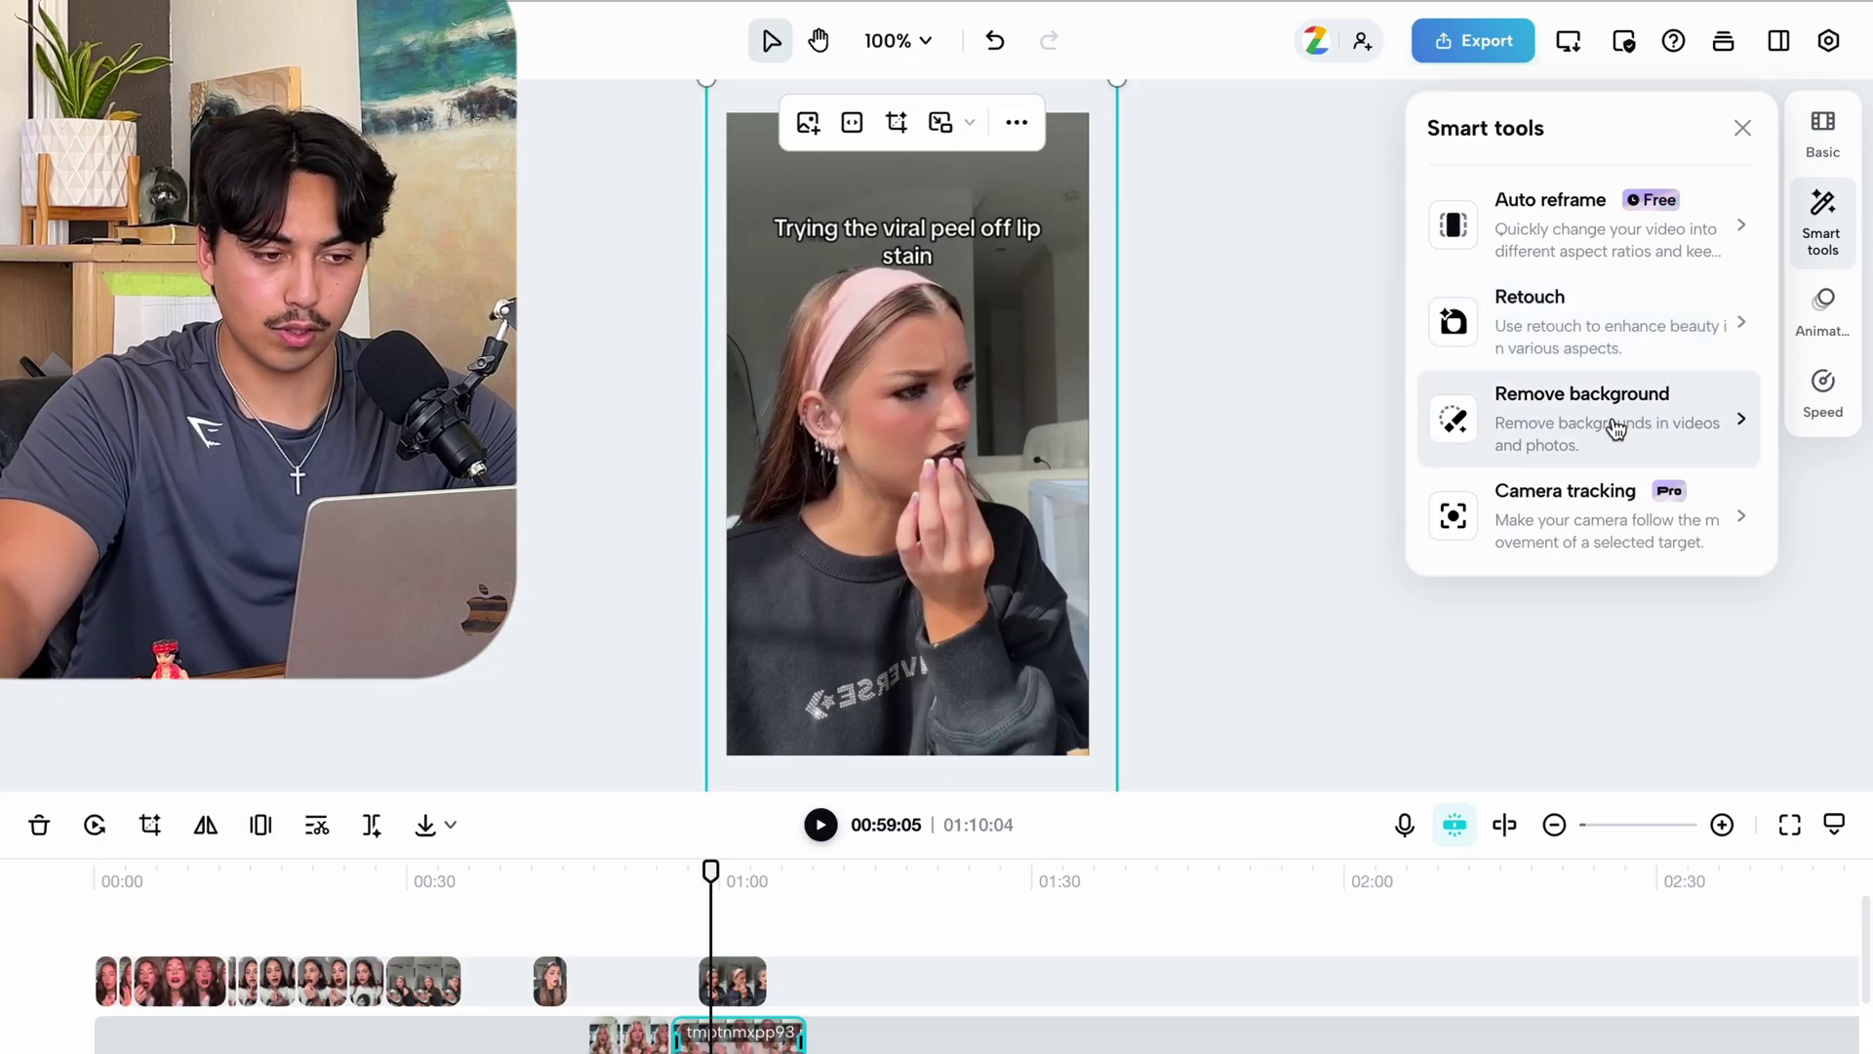
pyautogui.click(1612, 422)
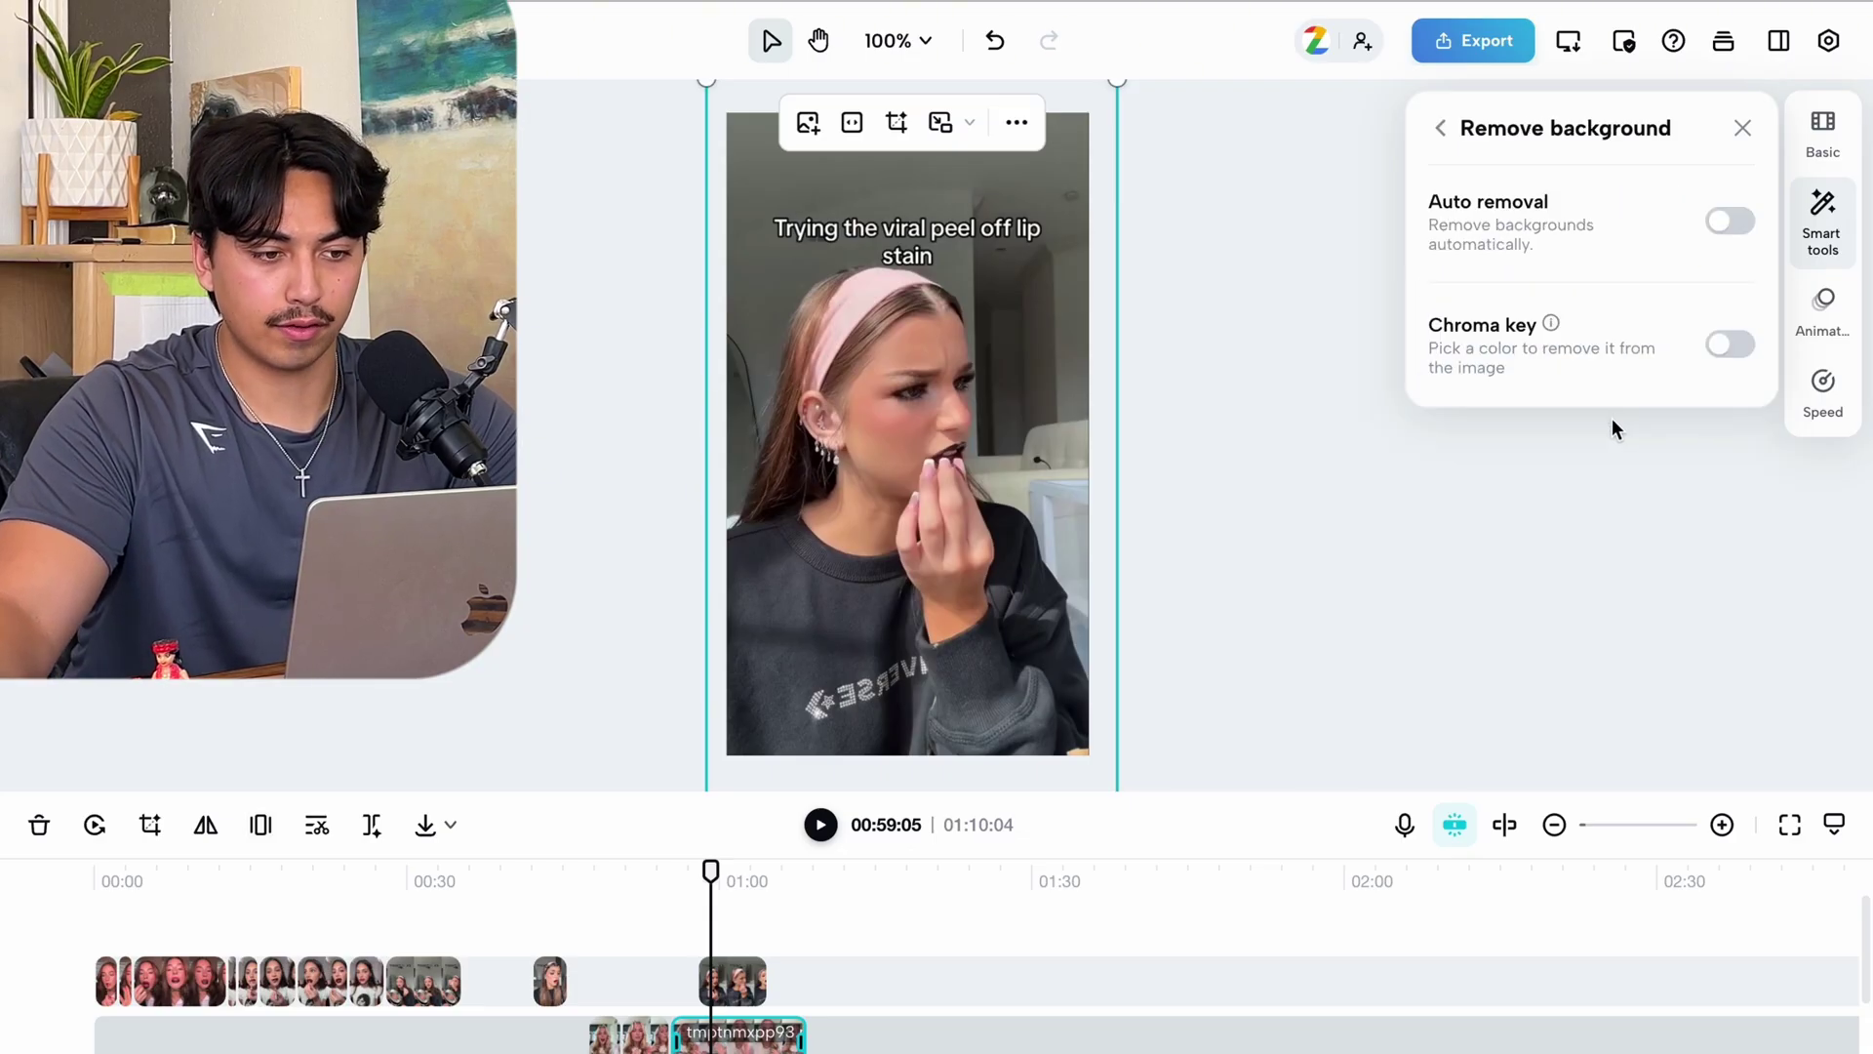
pyautogui.click(1723, 226)
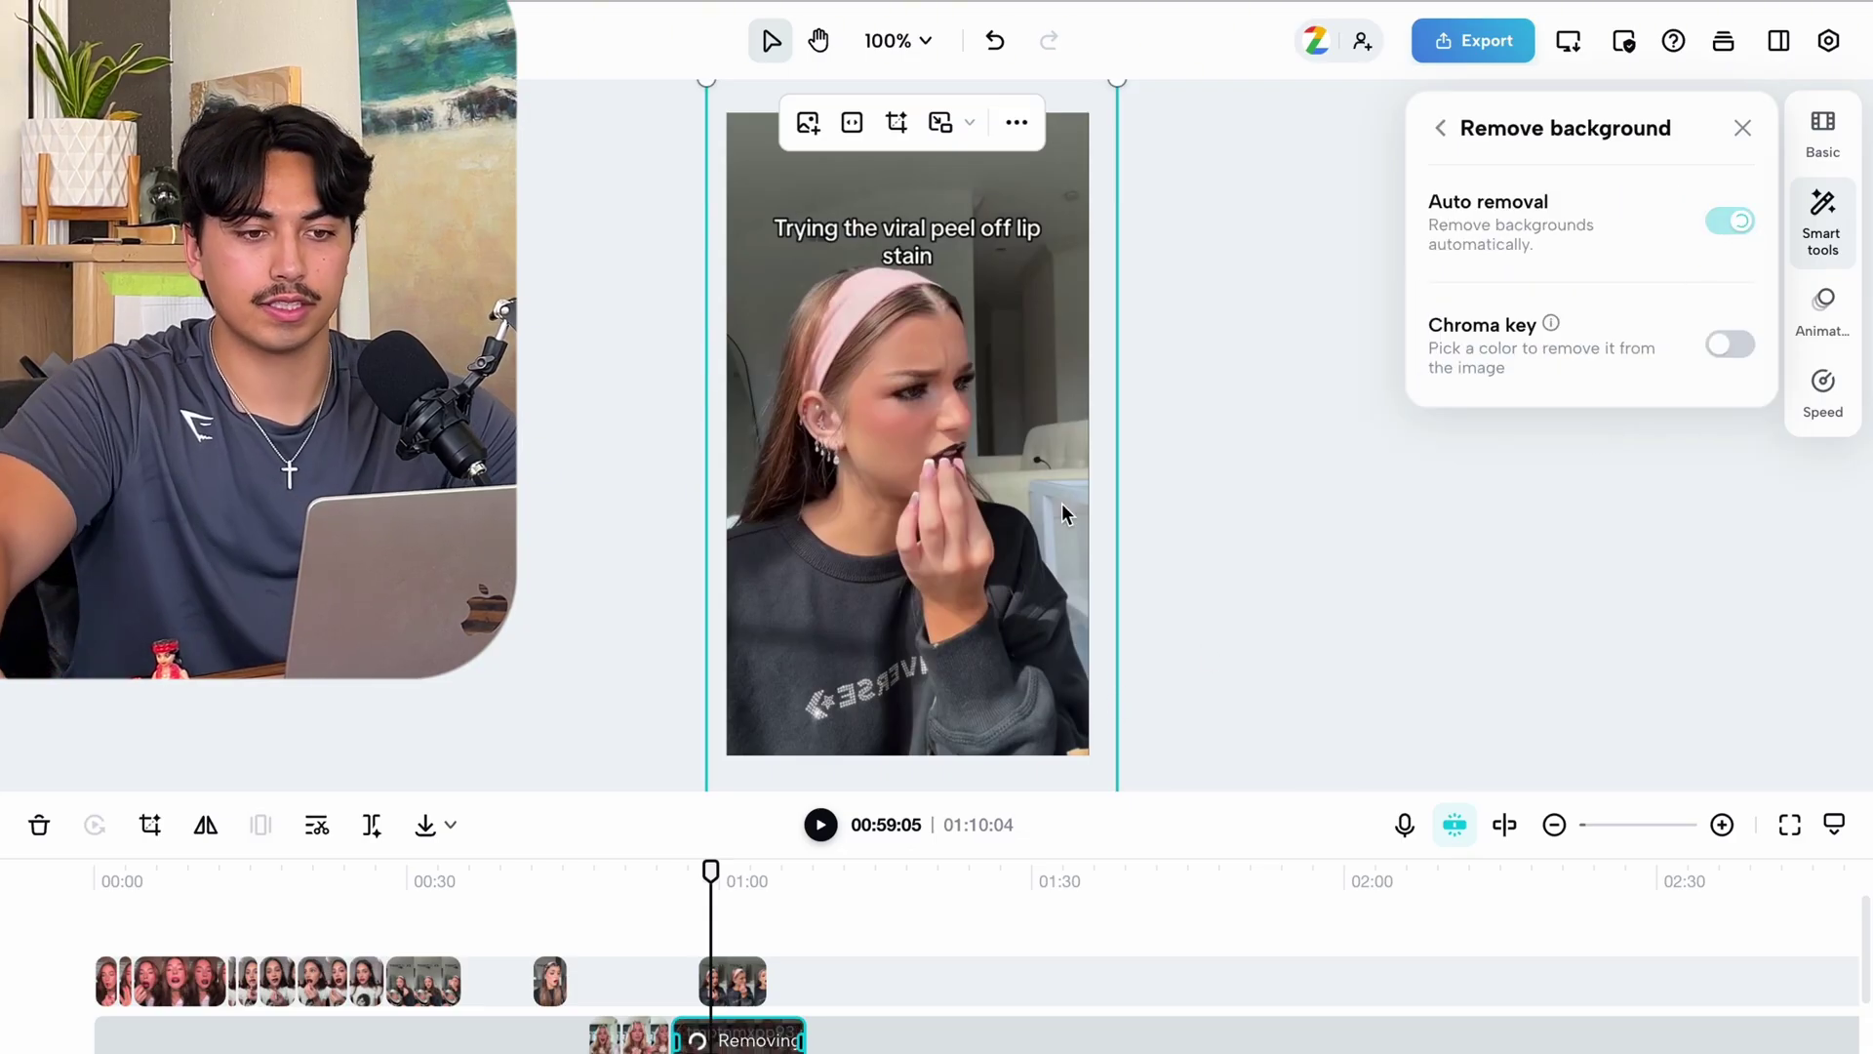
pyautogui.moveTo(736, 1036); pyautogui.dragTo(733, 944)
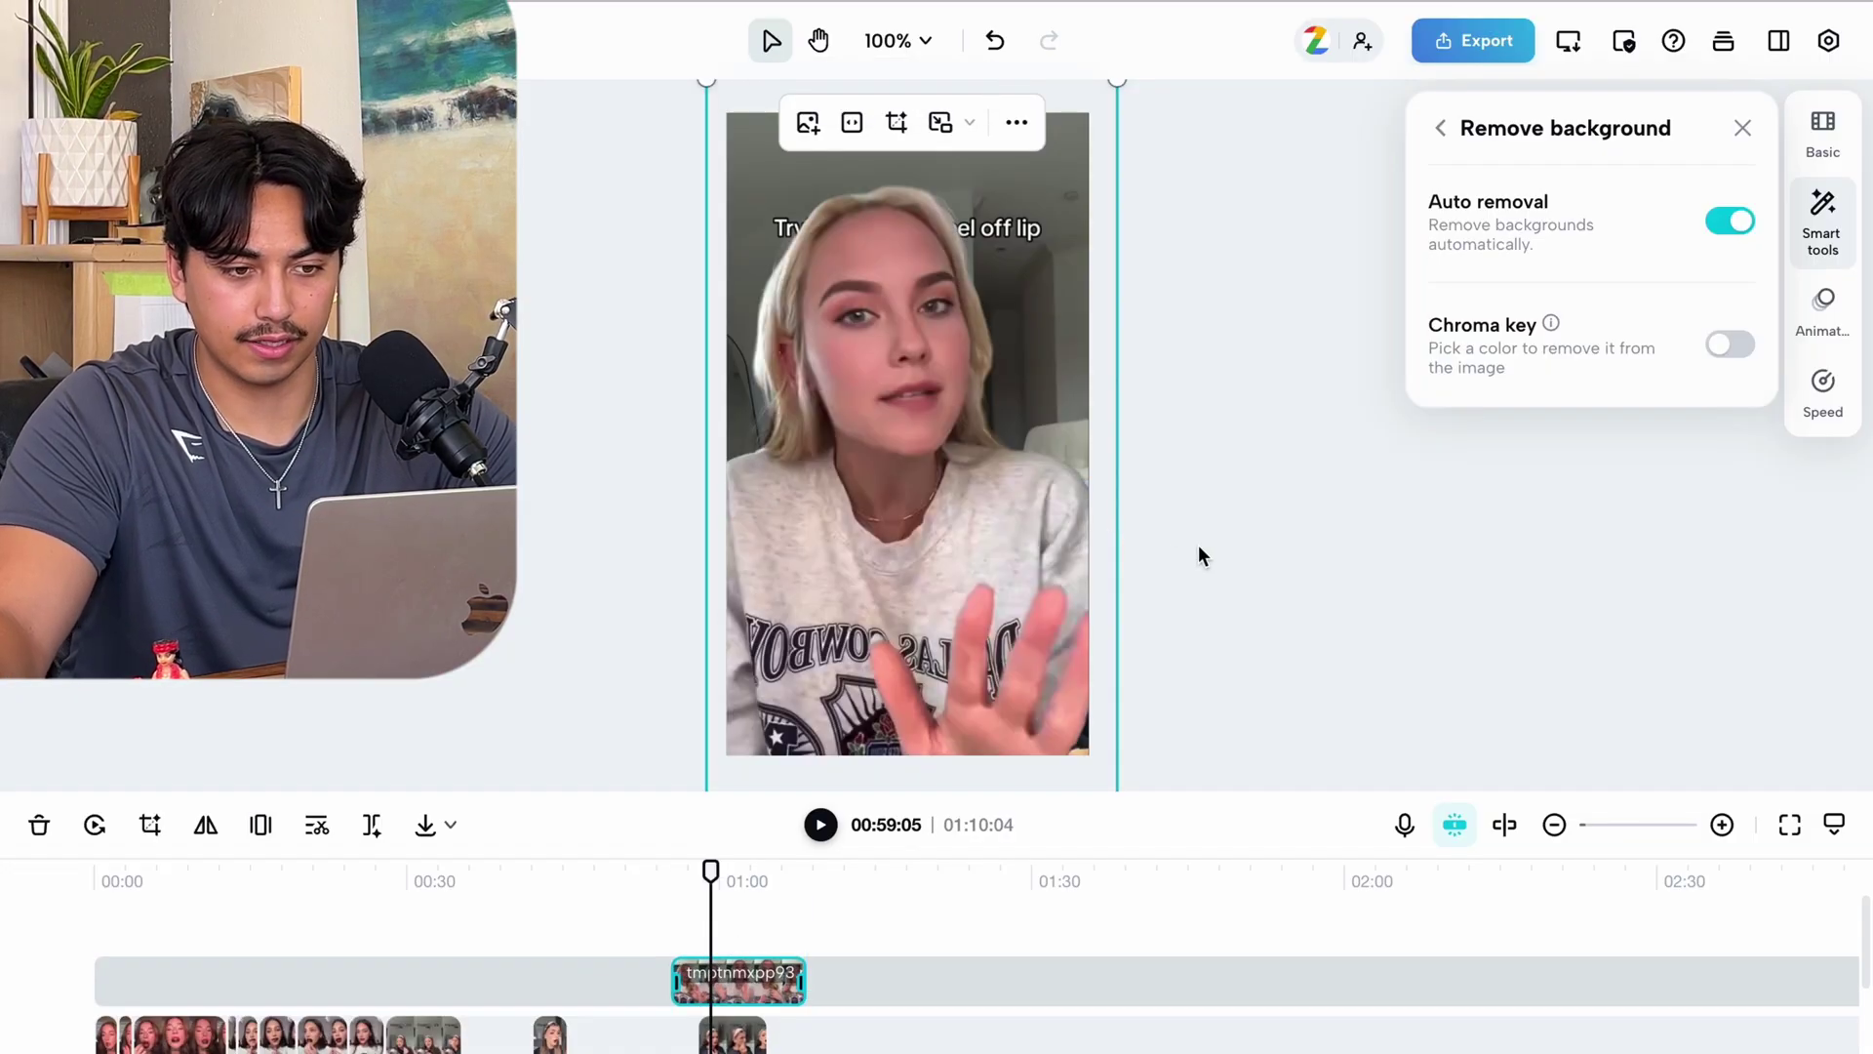
# Shrink the blonde woman's cutout into the lower-left corner of the lip stain video and preview the frame at about 01:00.
pyautogui.scroll(-5, 1087, 543)
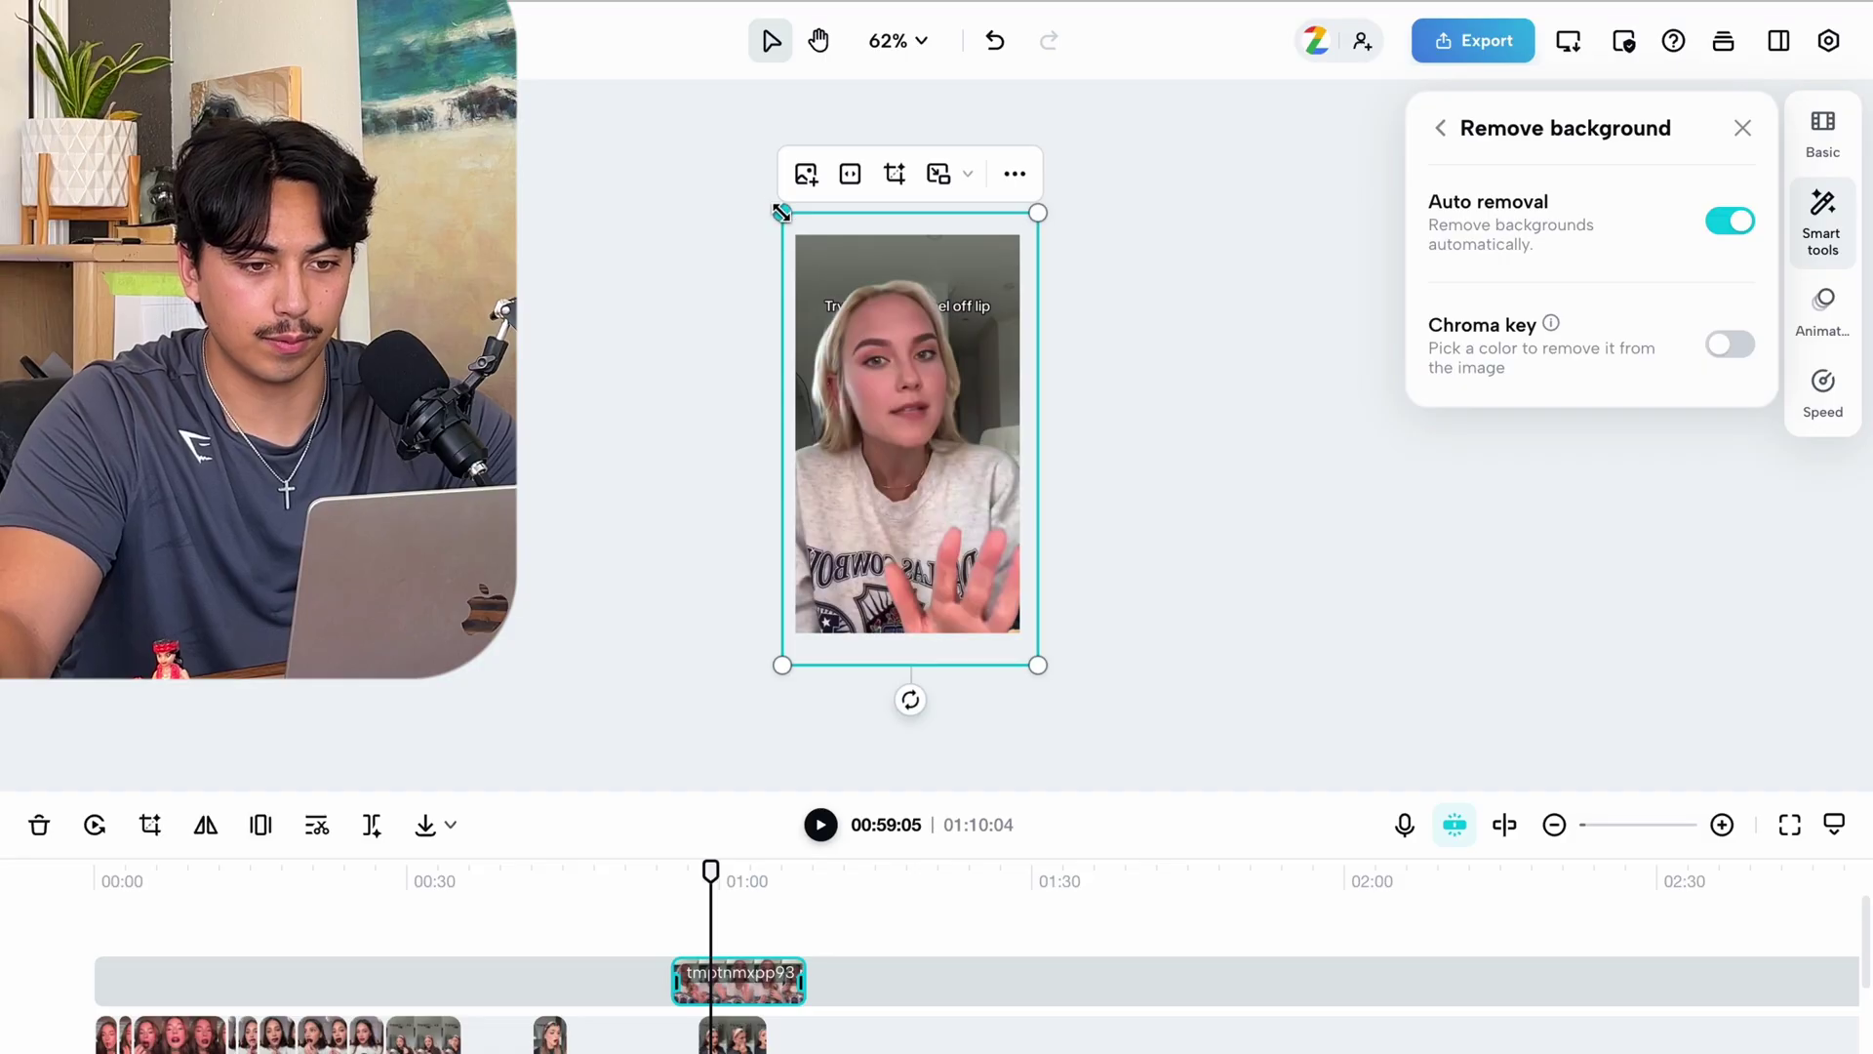
pyautogui.moveTo(841, 305); pyautogui.dragTo(868, 577)
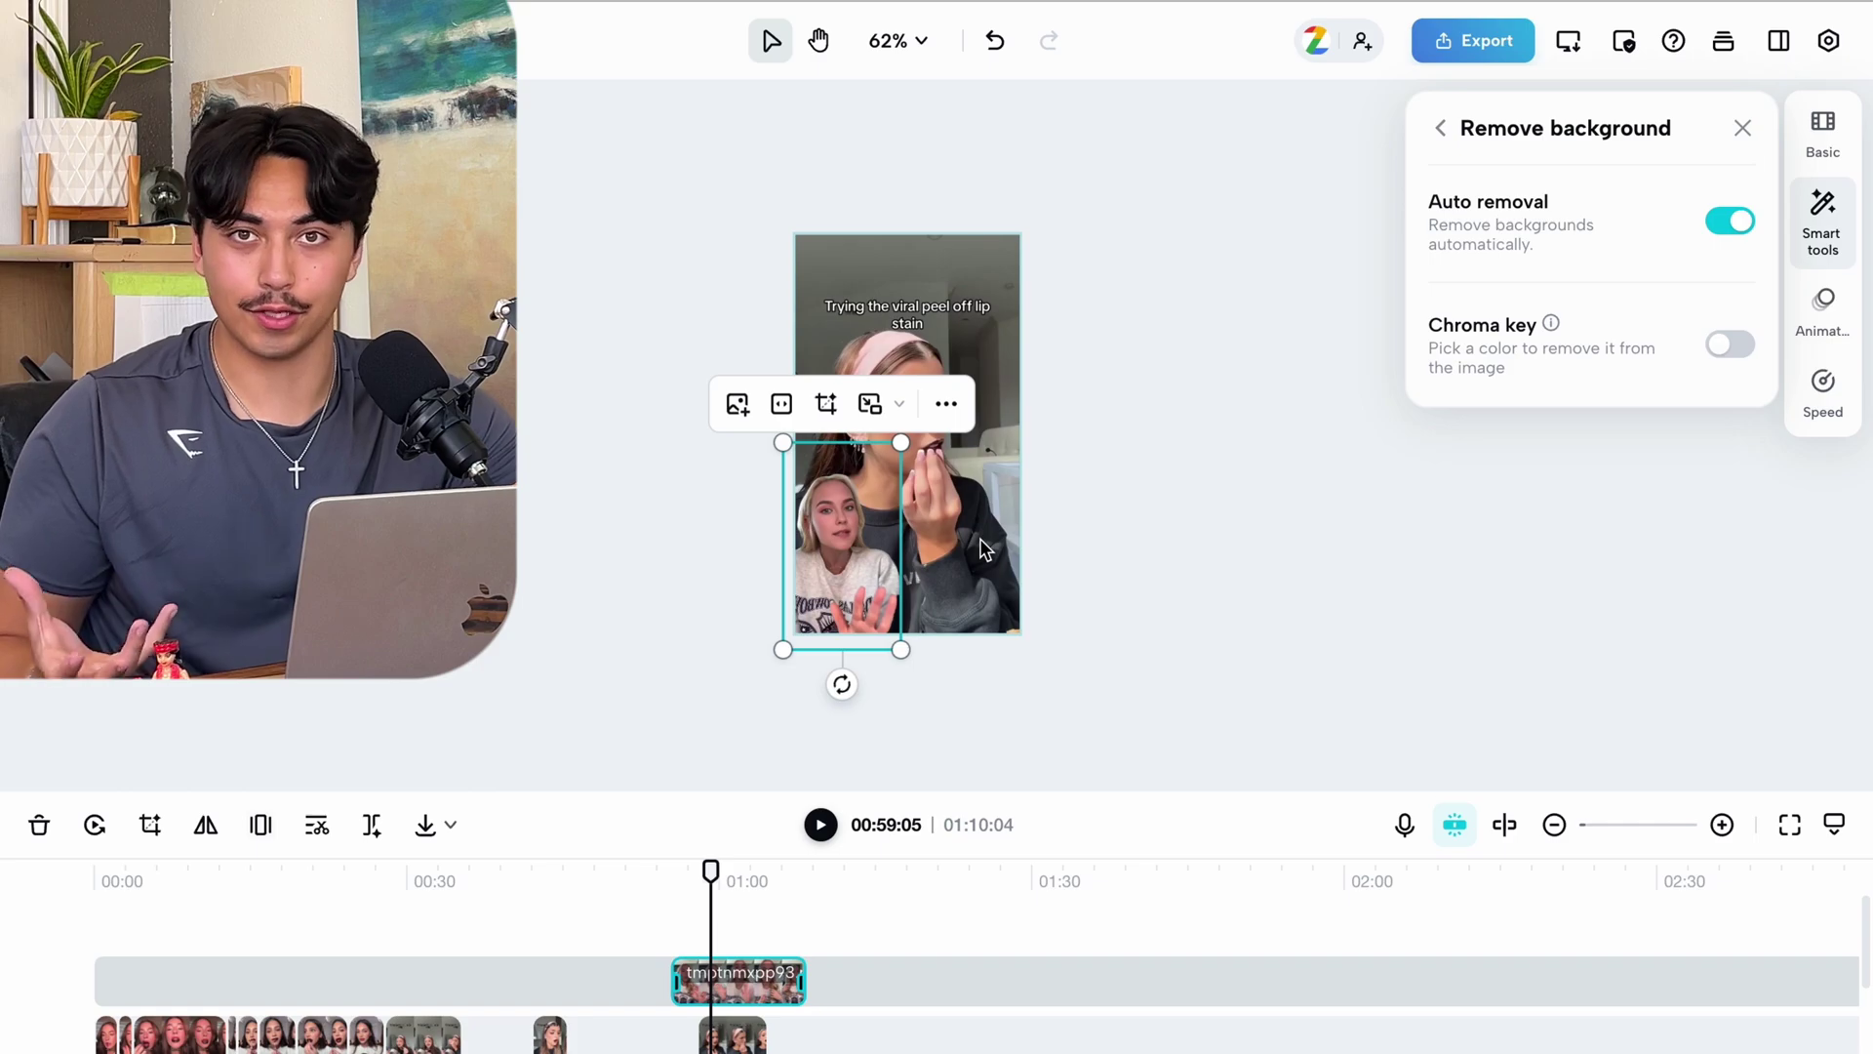
pyautogui.click(720, 968)
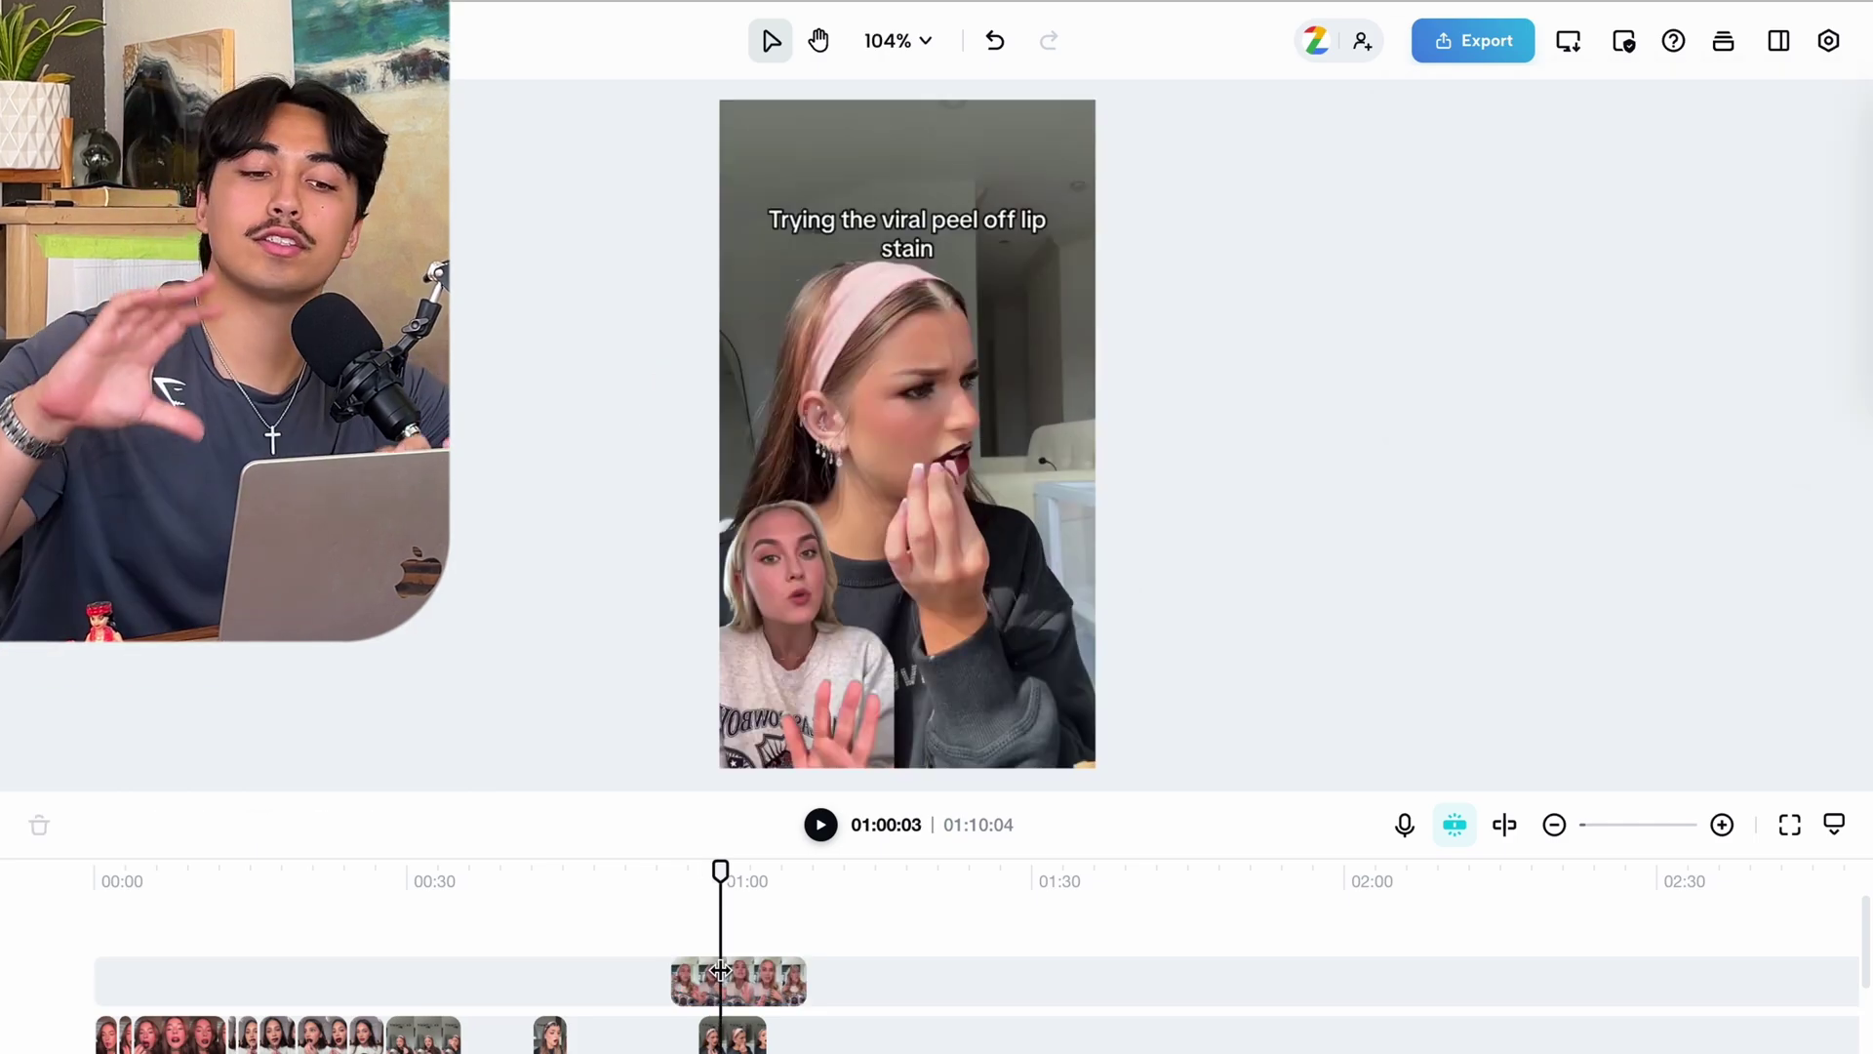